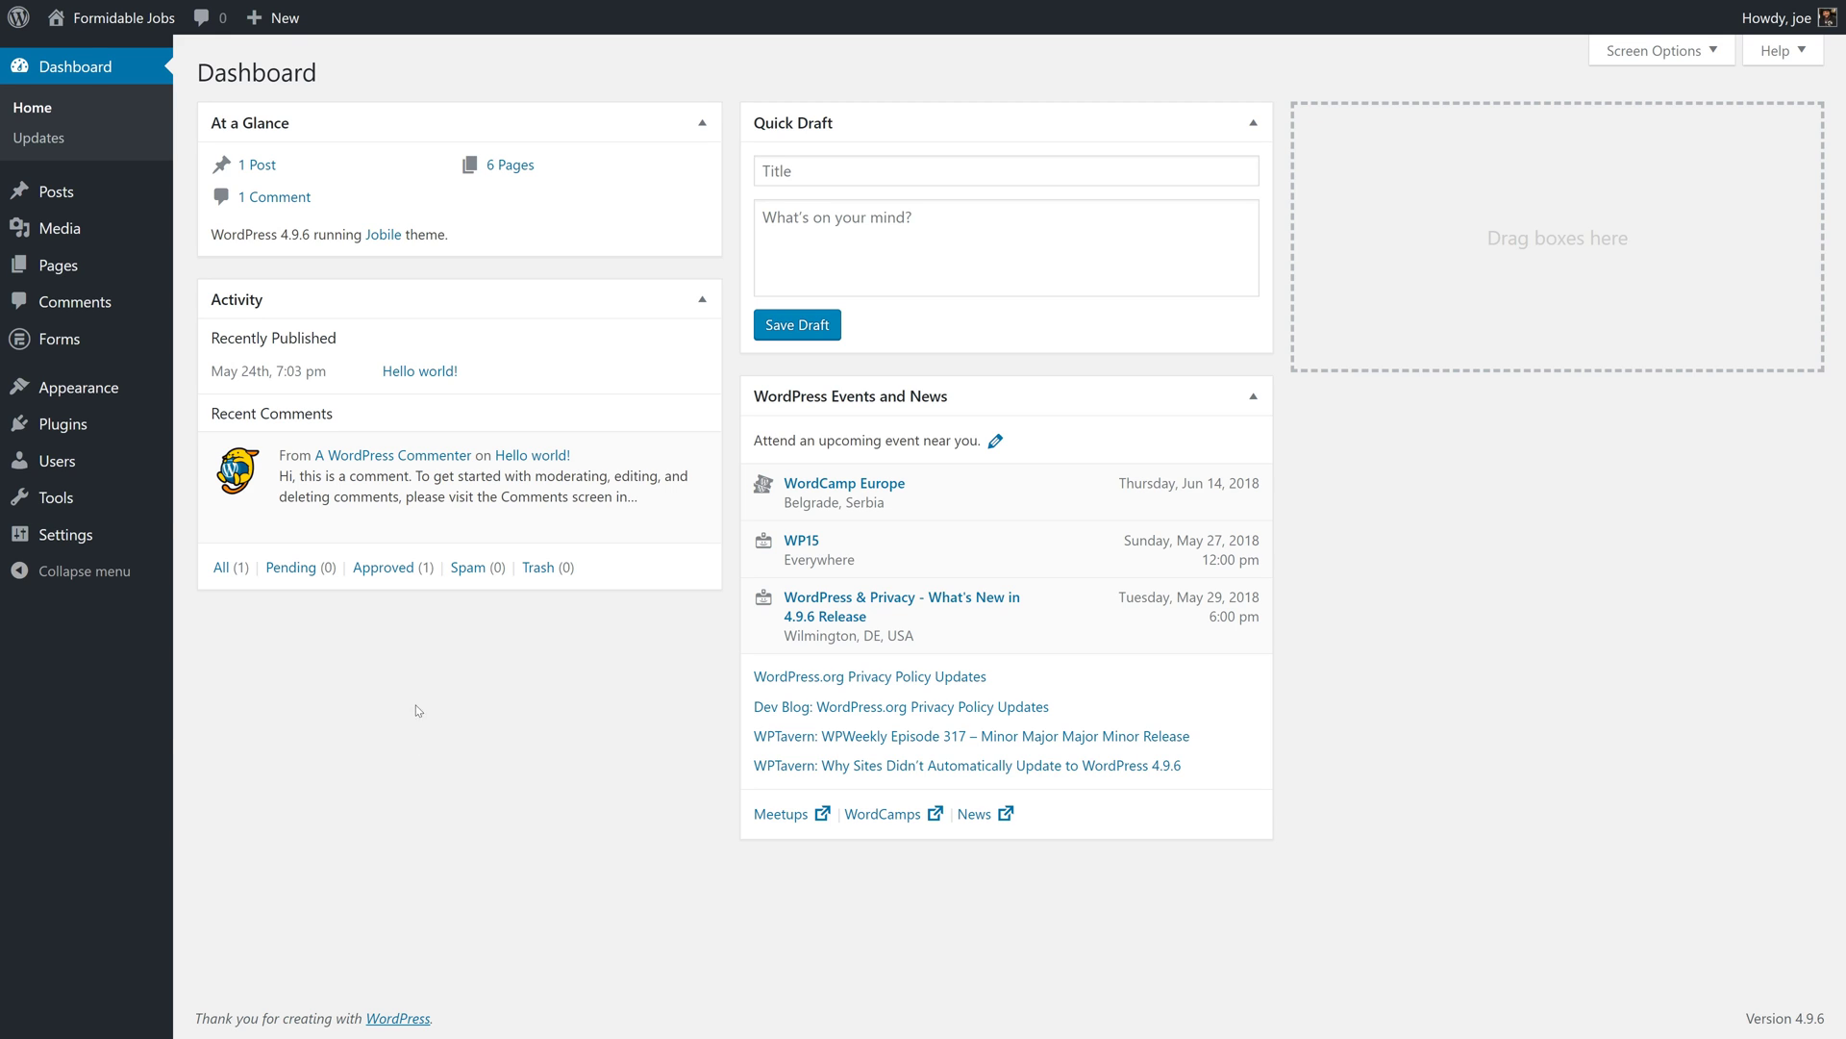
# Step: Save the General Settings with membership open to anyone and default role Subscriber
pyautogui.moveTo(68, 537)
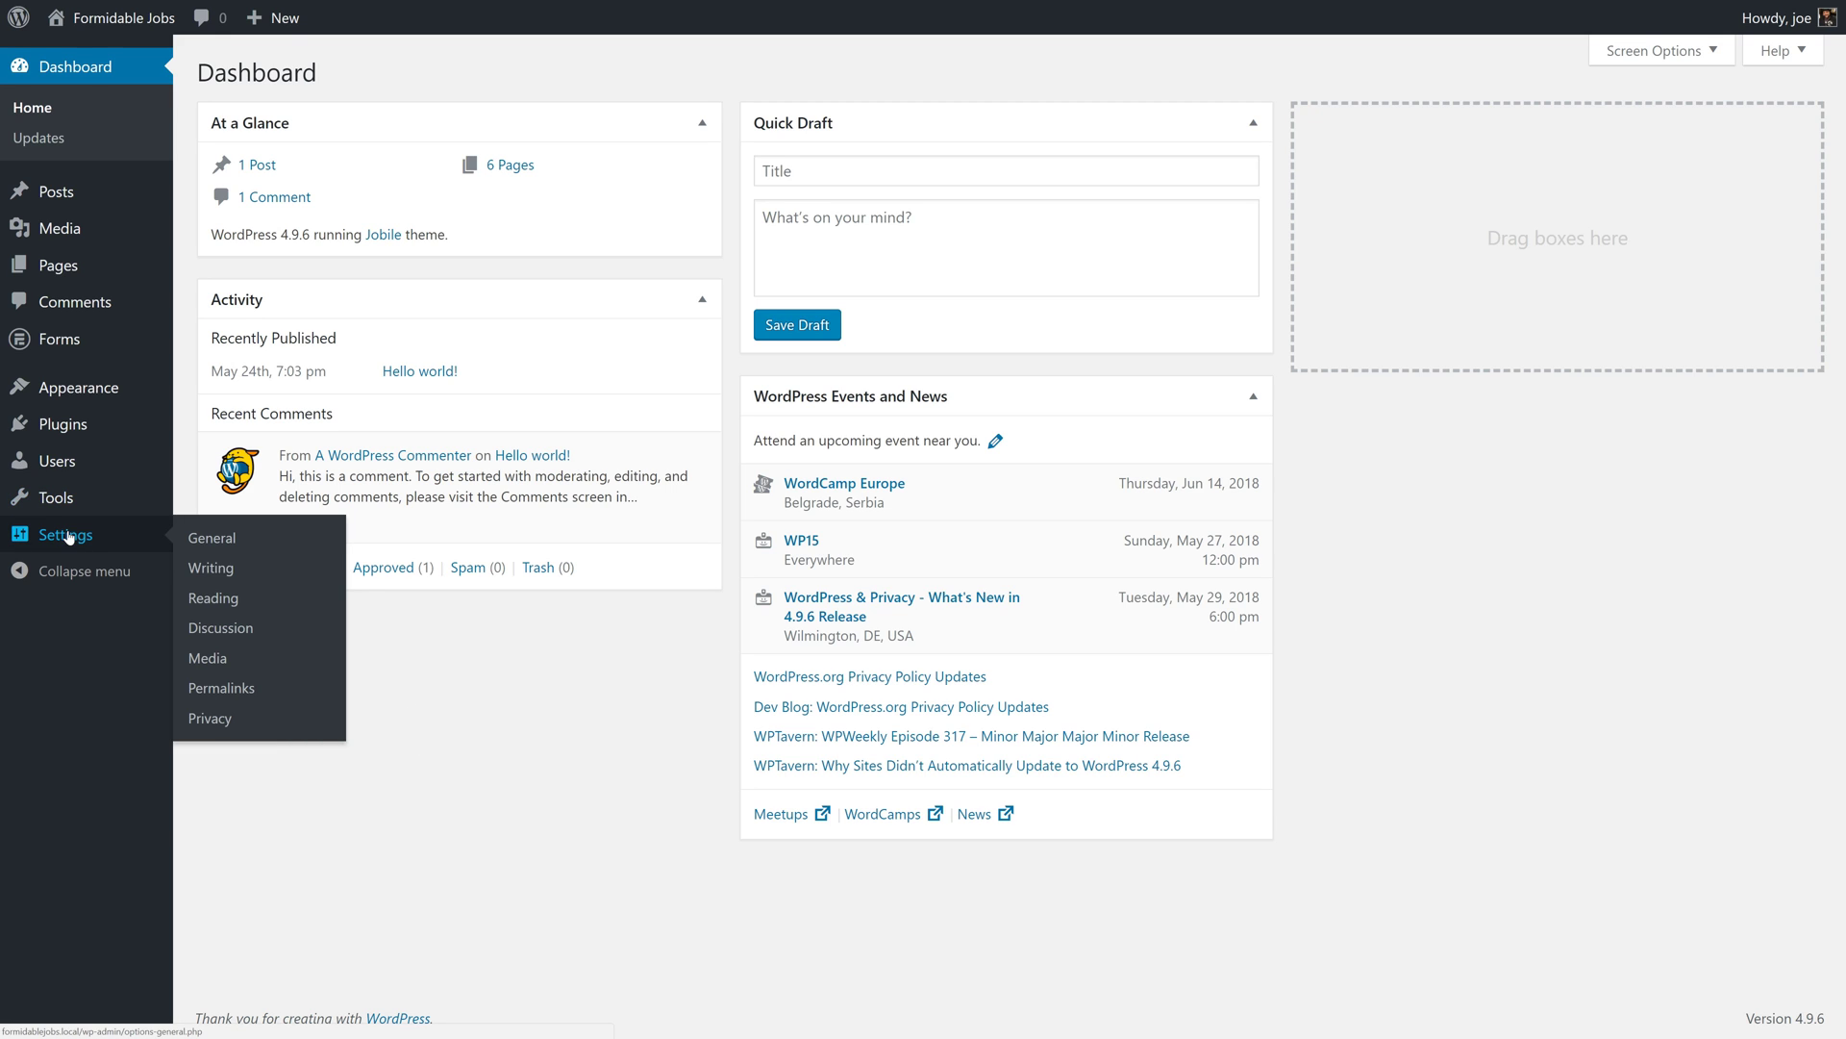
pyautogui.click(220, 548)
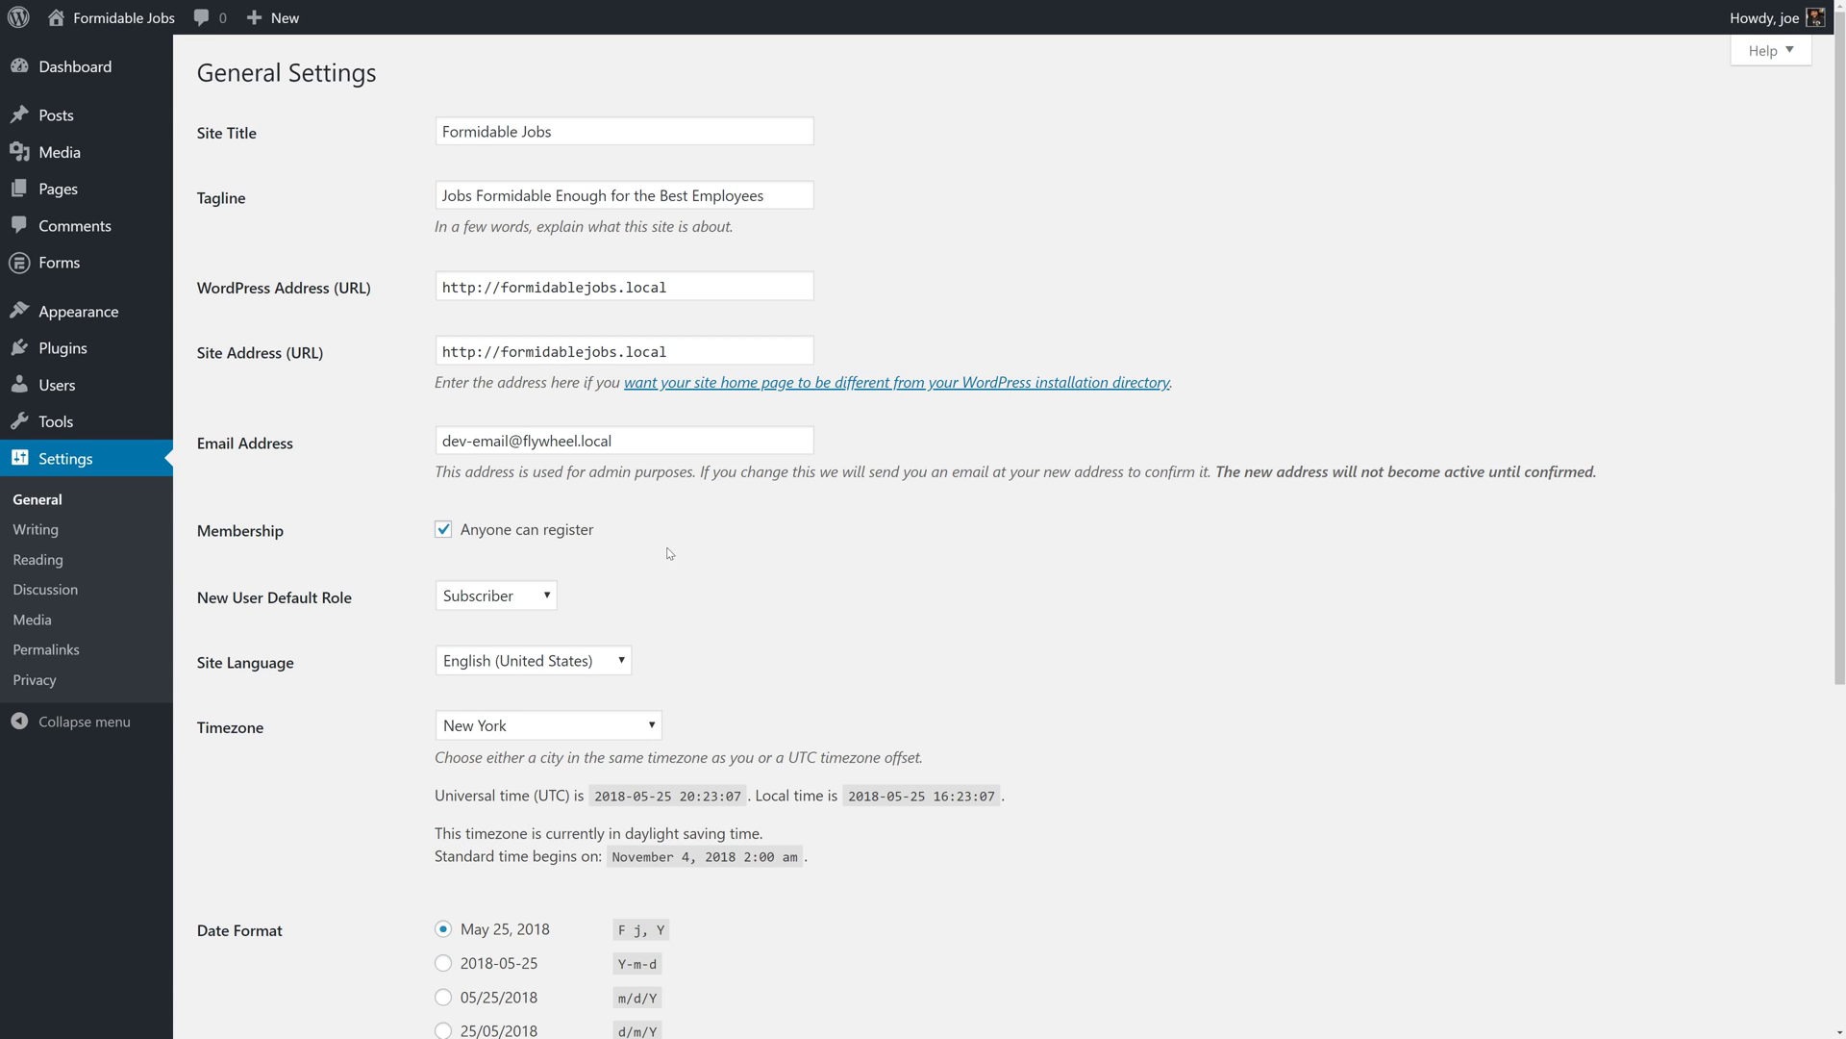
pyautogui.scroll(-5, 698, 599)
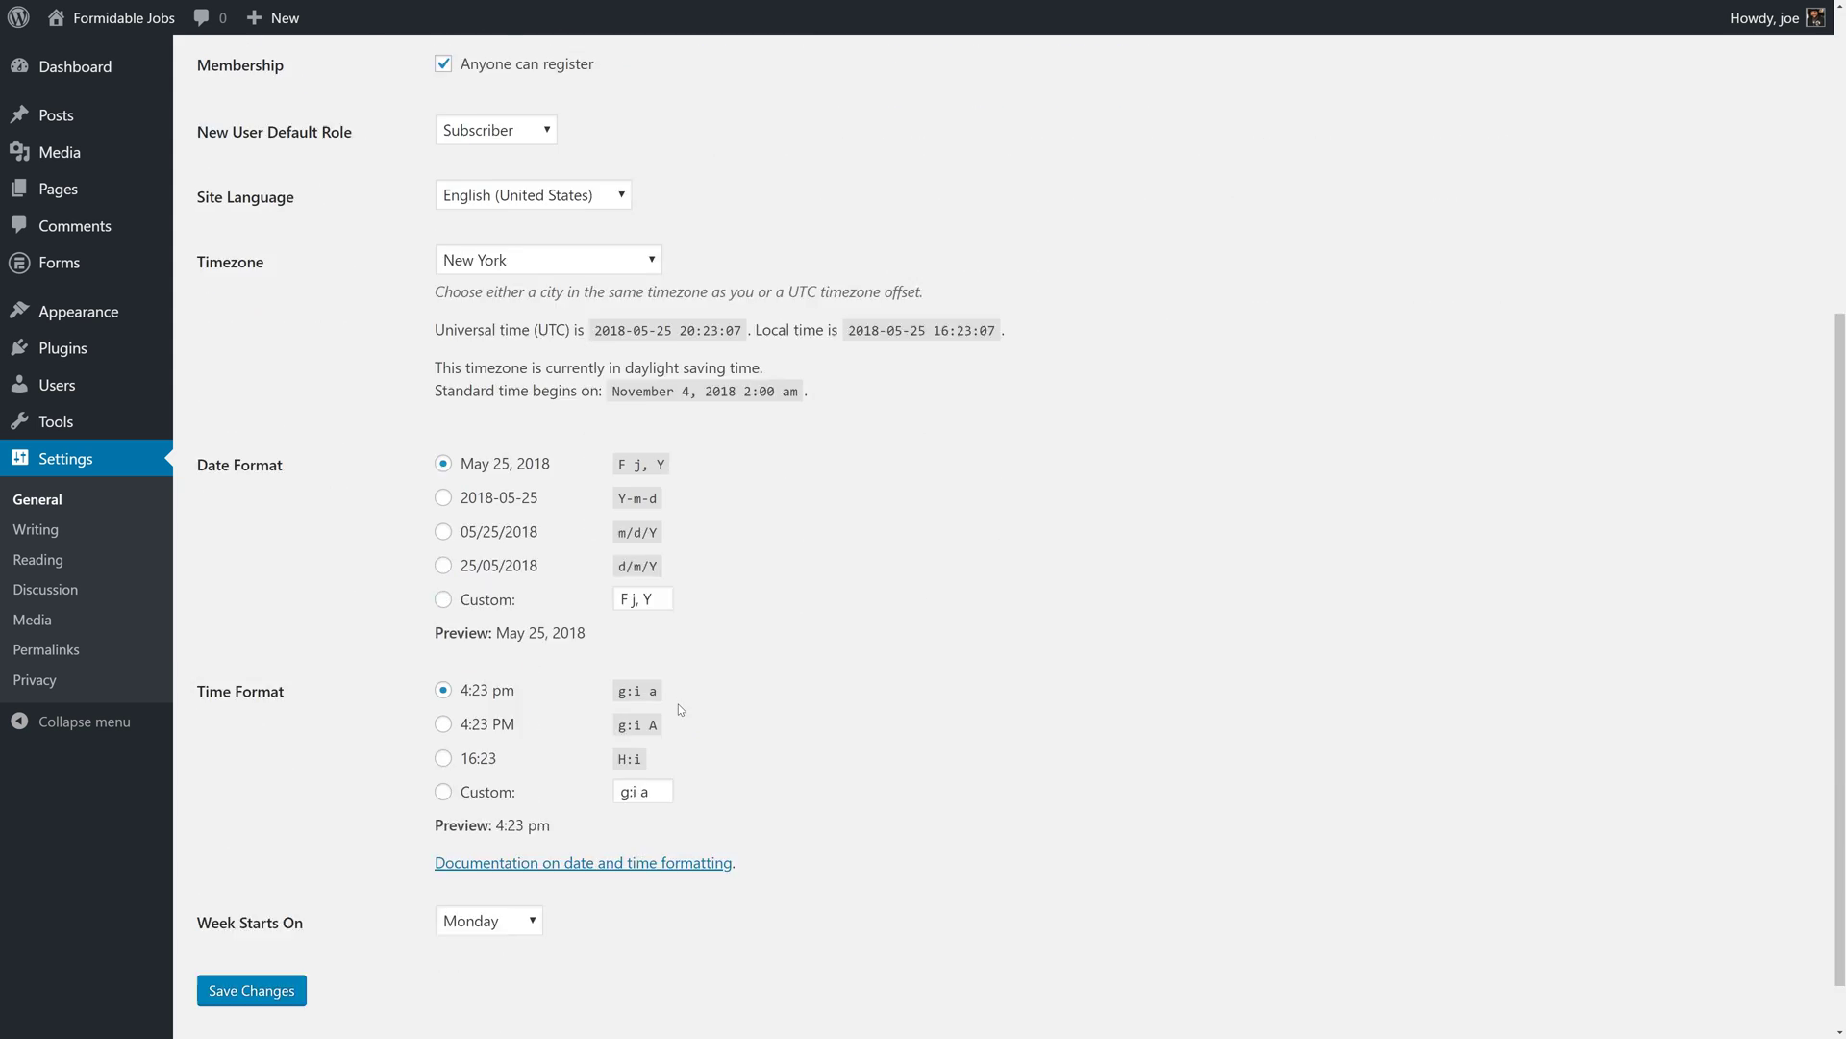
pyautogui.click(282, 929)
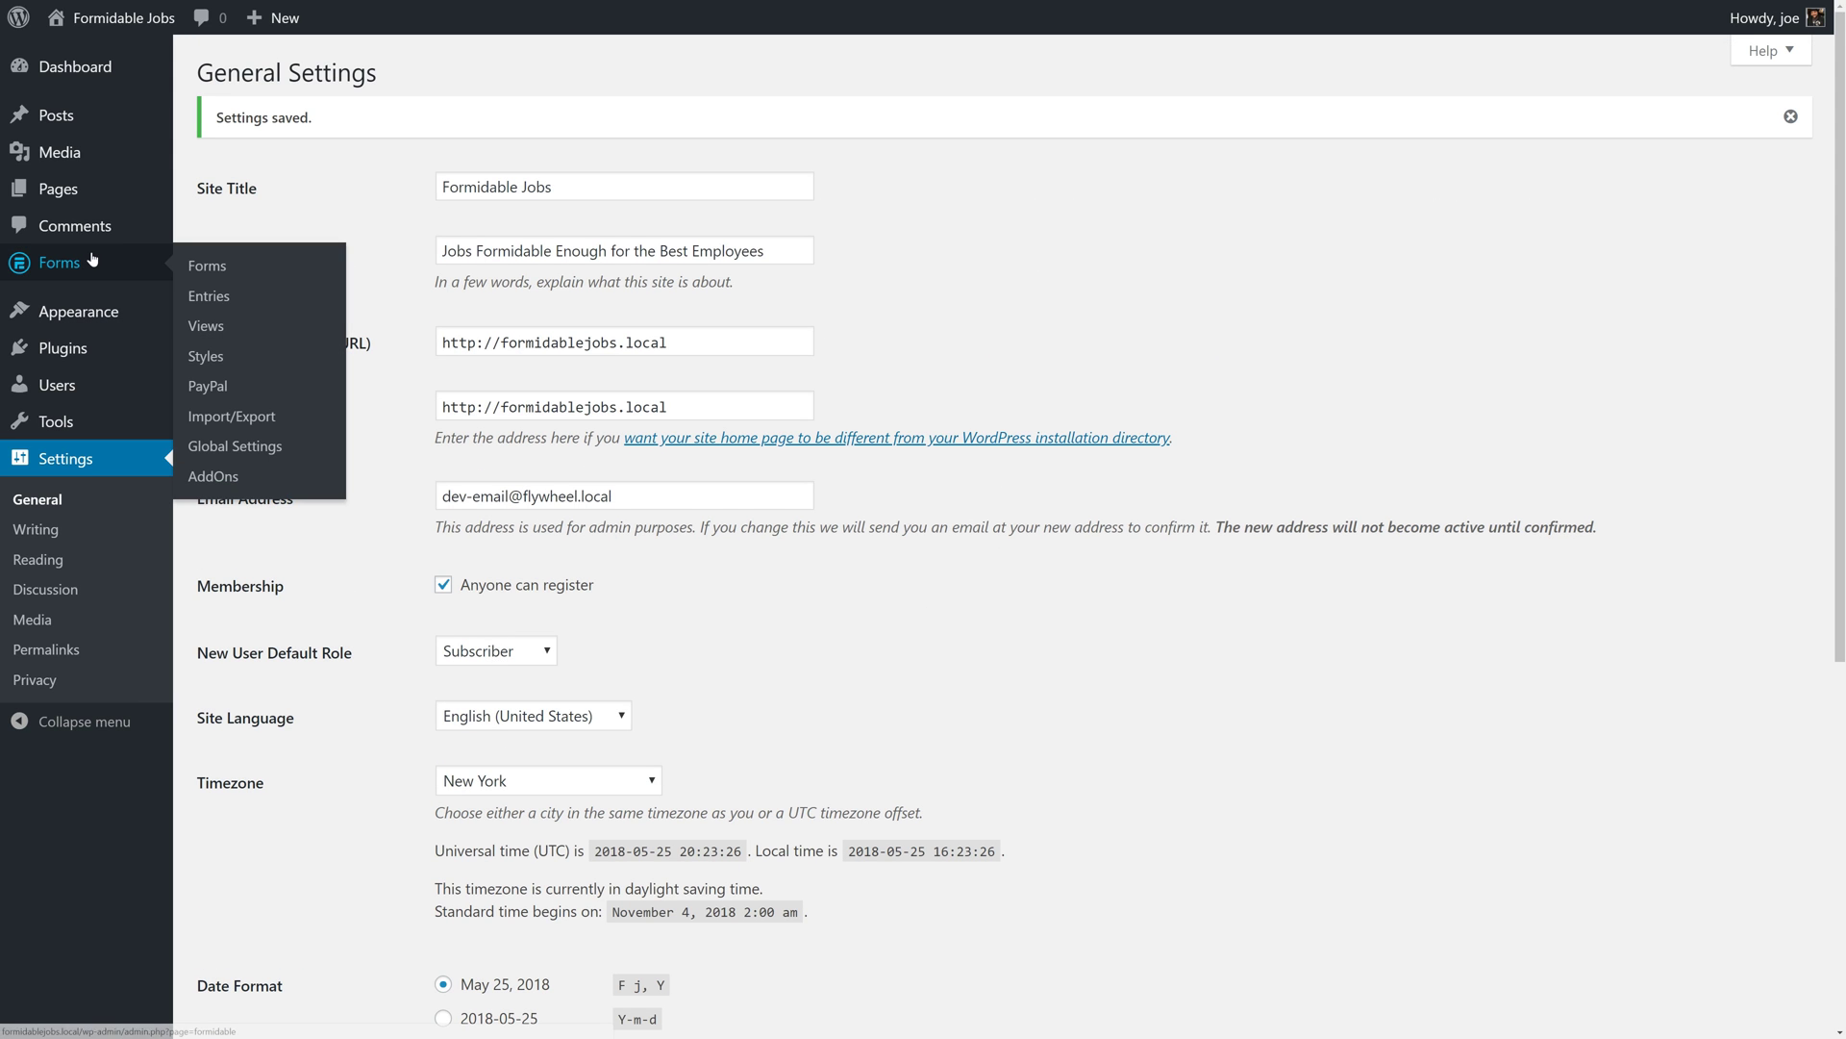
# Step: Start a new form titled 'Add to Favorites'
pyautogui.click(207, 265)
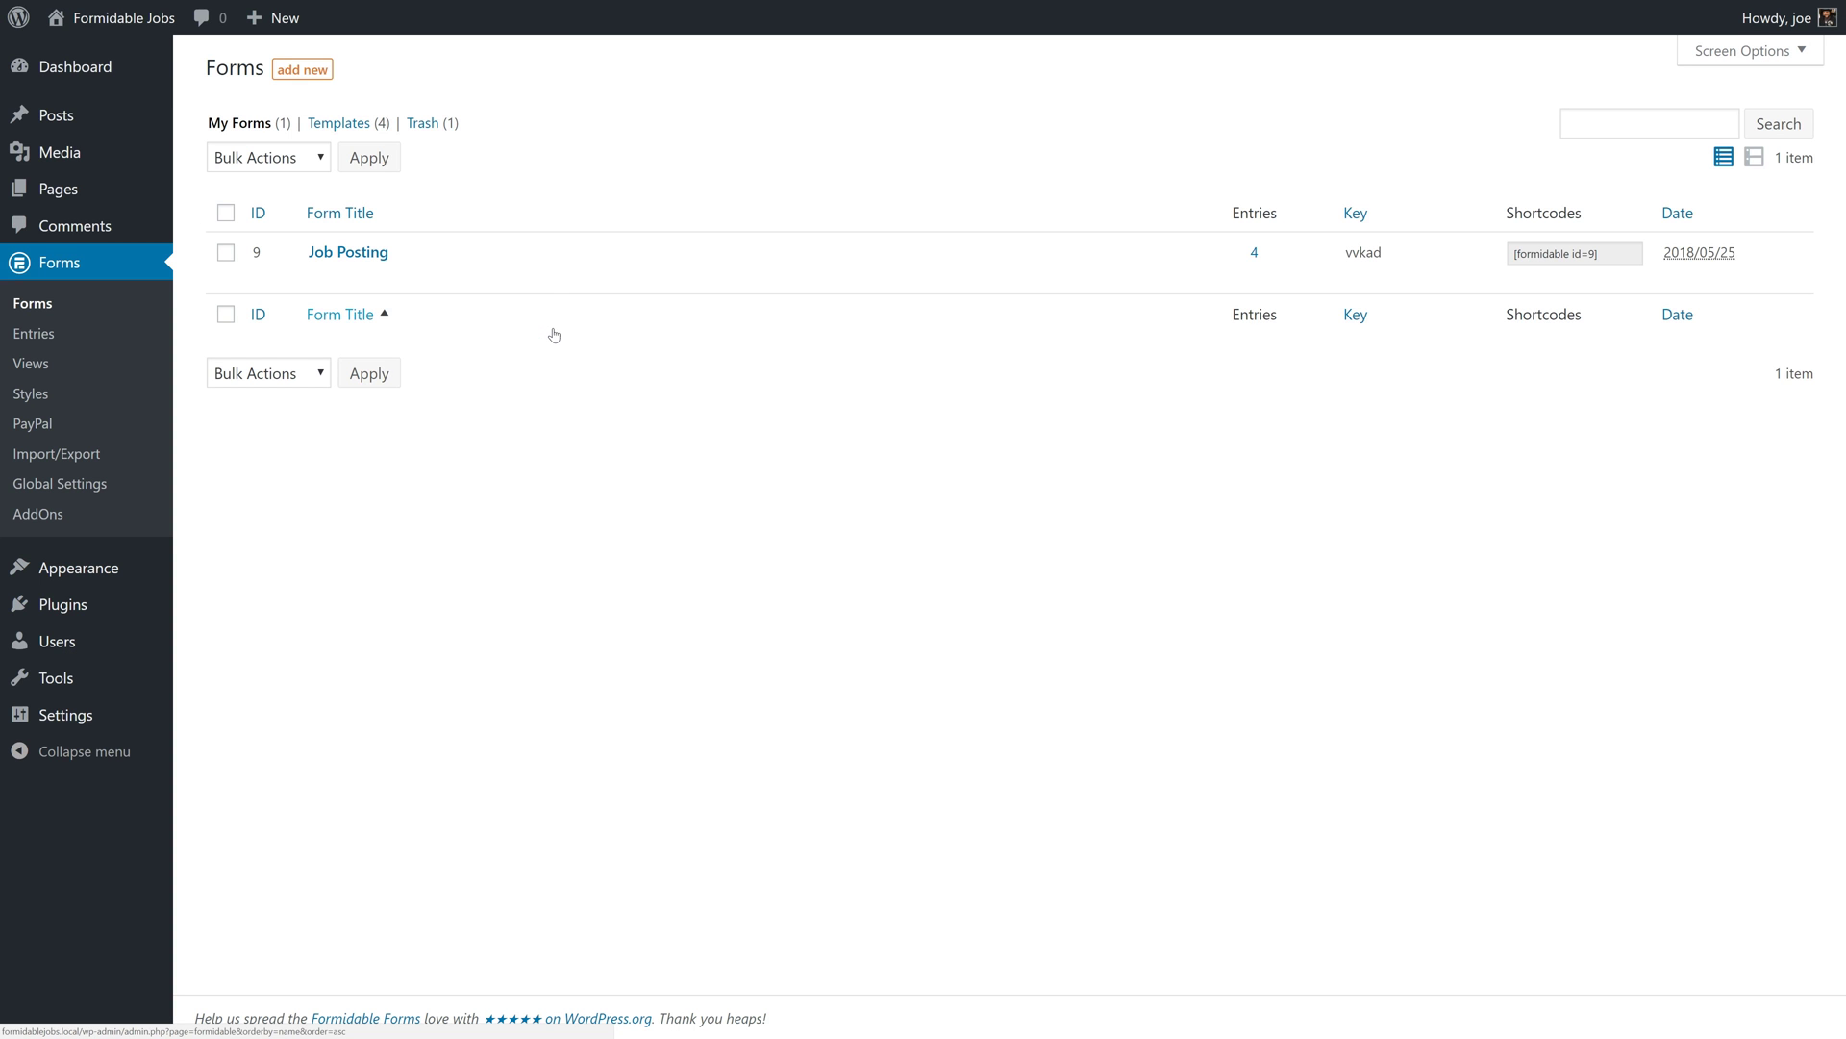
pyautogui.click(321, 79)
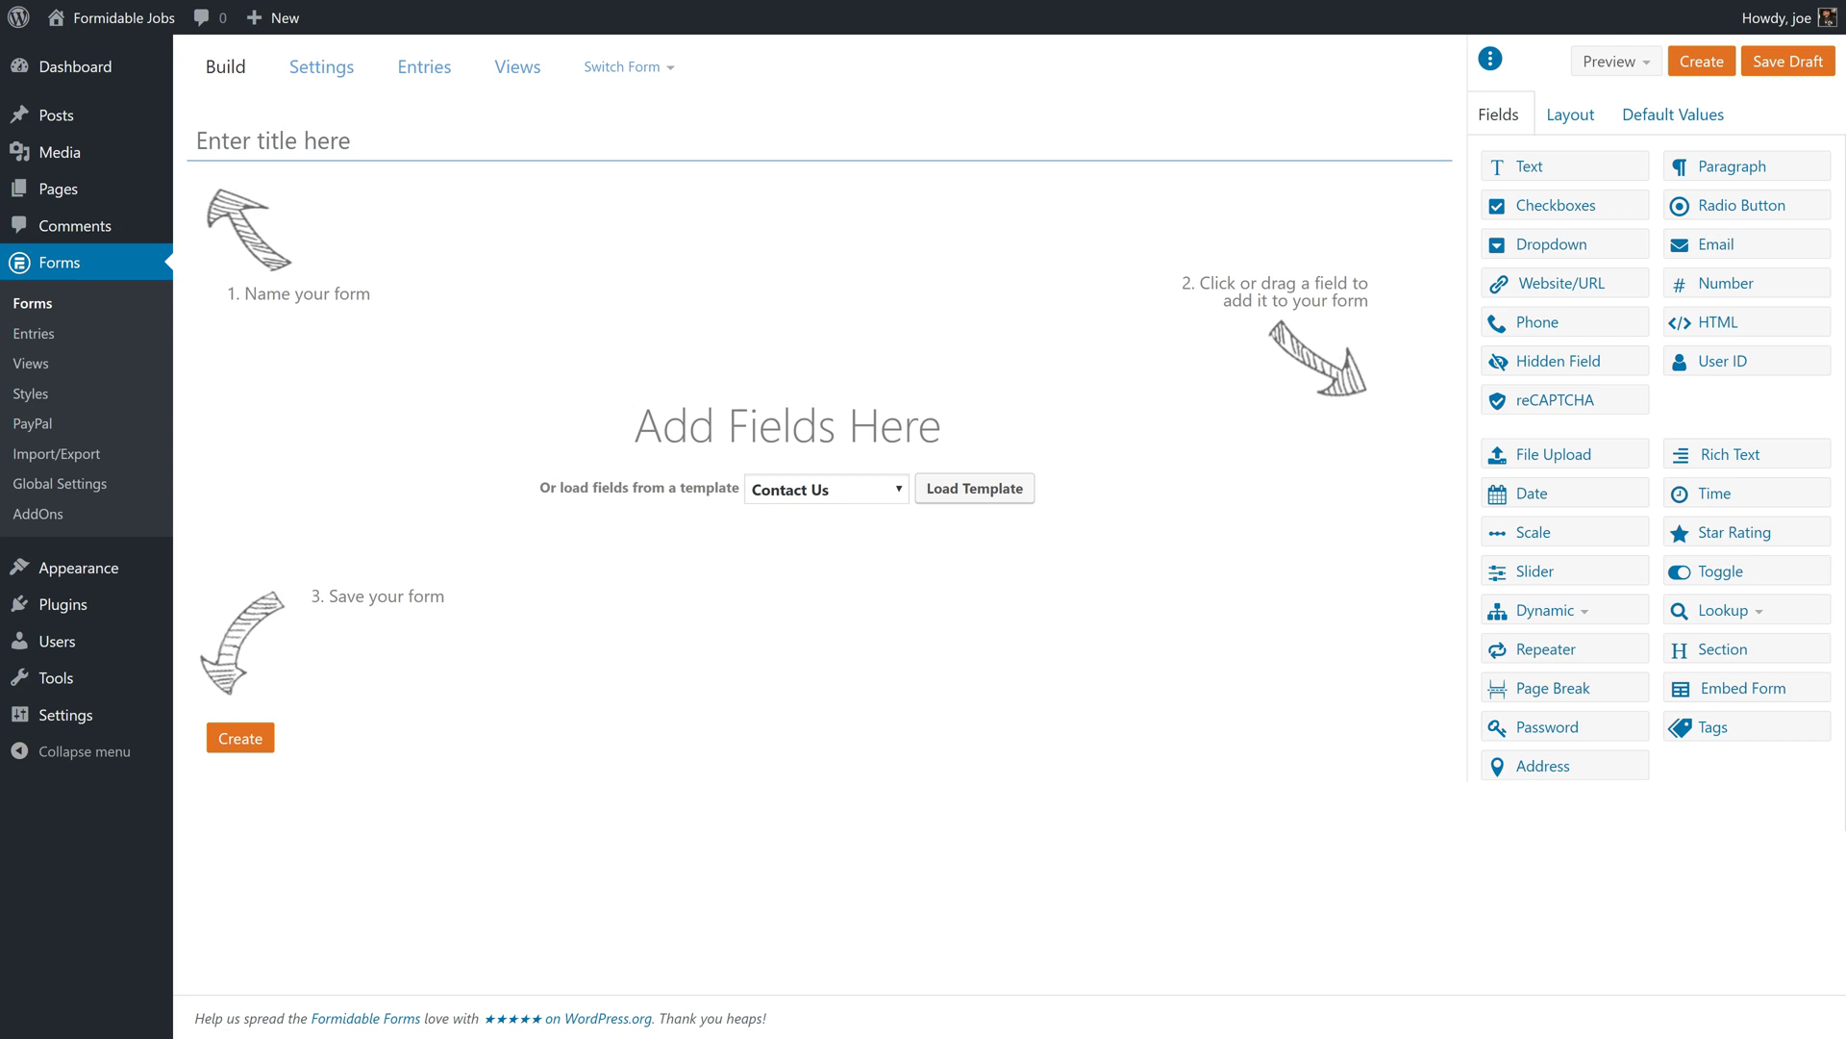
pyautogui.write('Add to F')
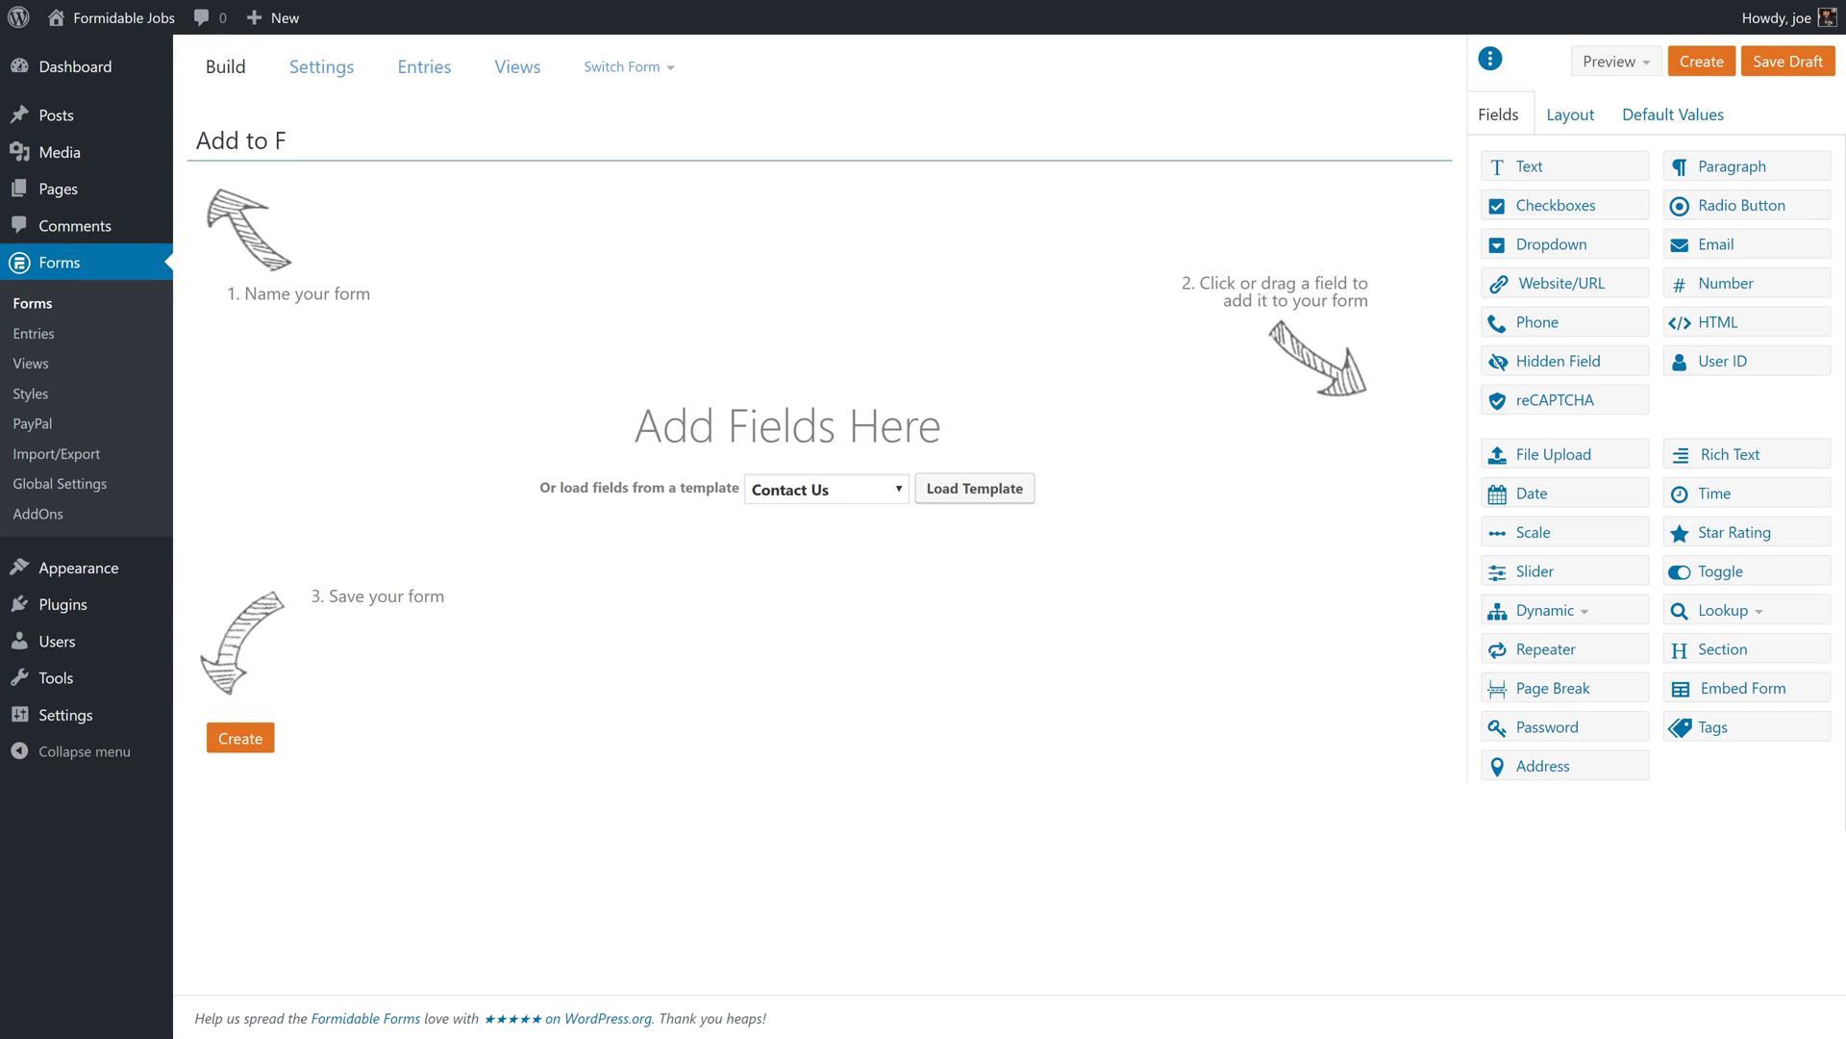
pyautogui.write('avorites')
# Step: Add a User ID field and a Dynamic list field to the form
pyautogui.click(1737, 366)
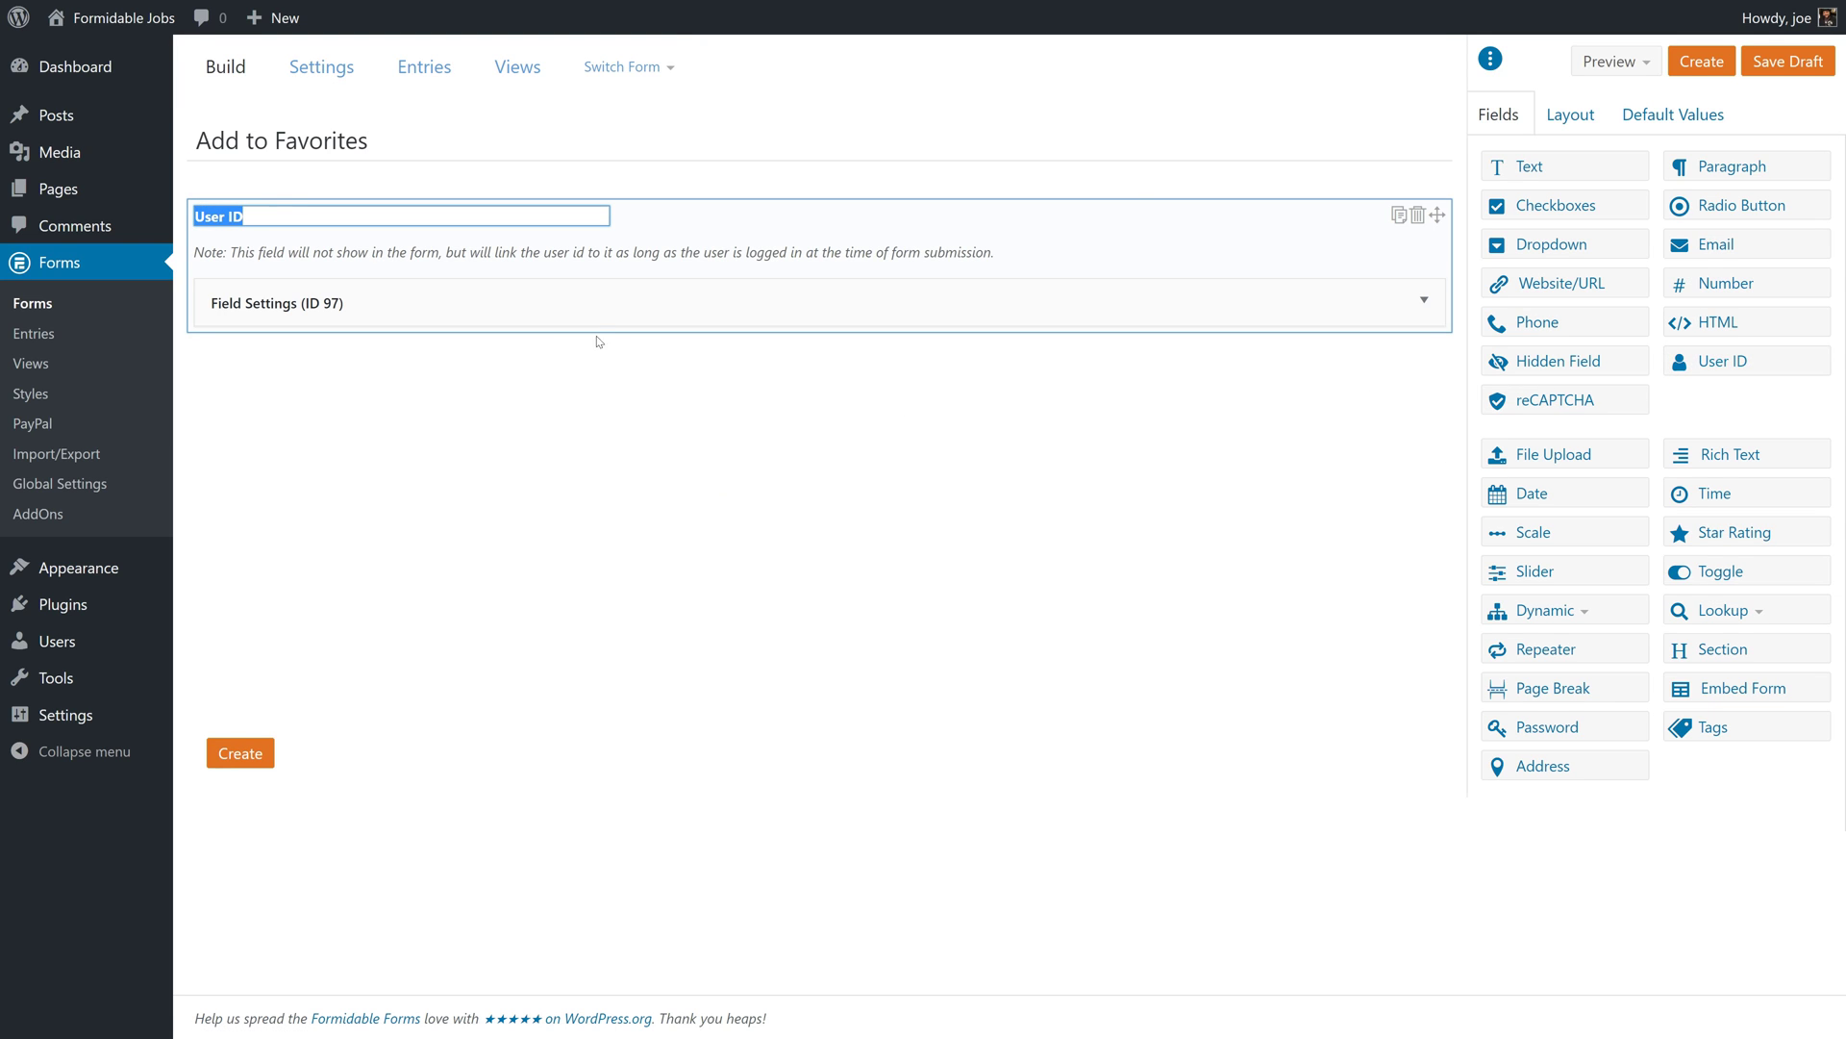
pyautogui.click(960, 502)
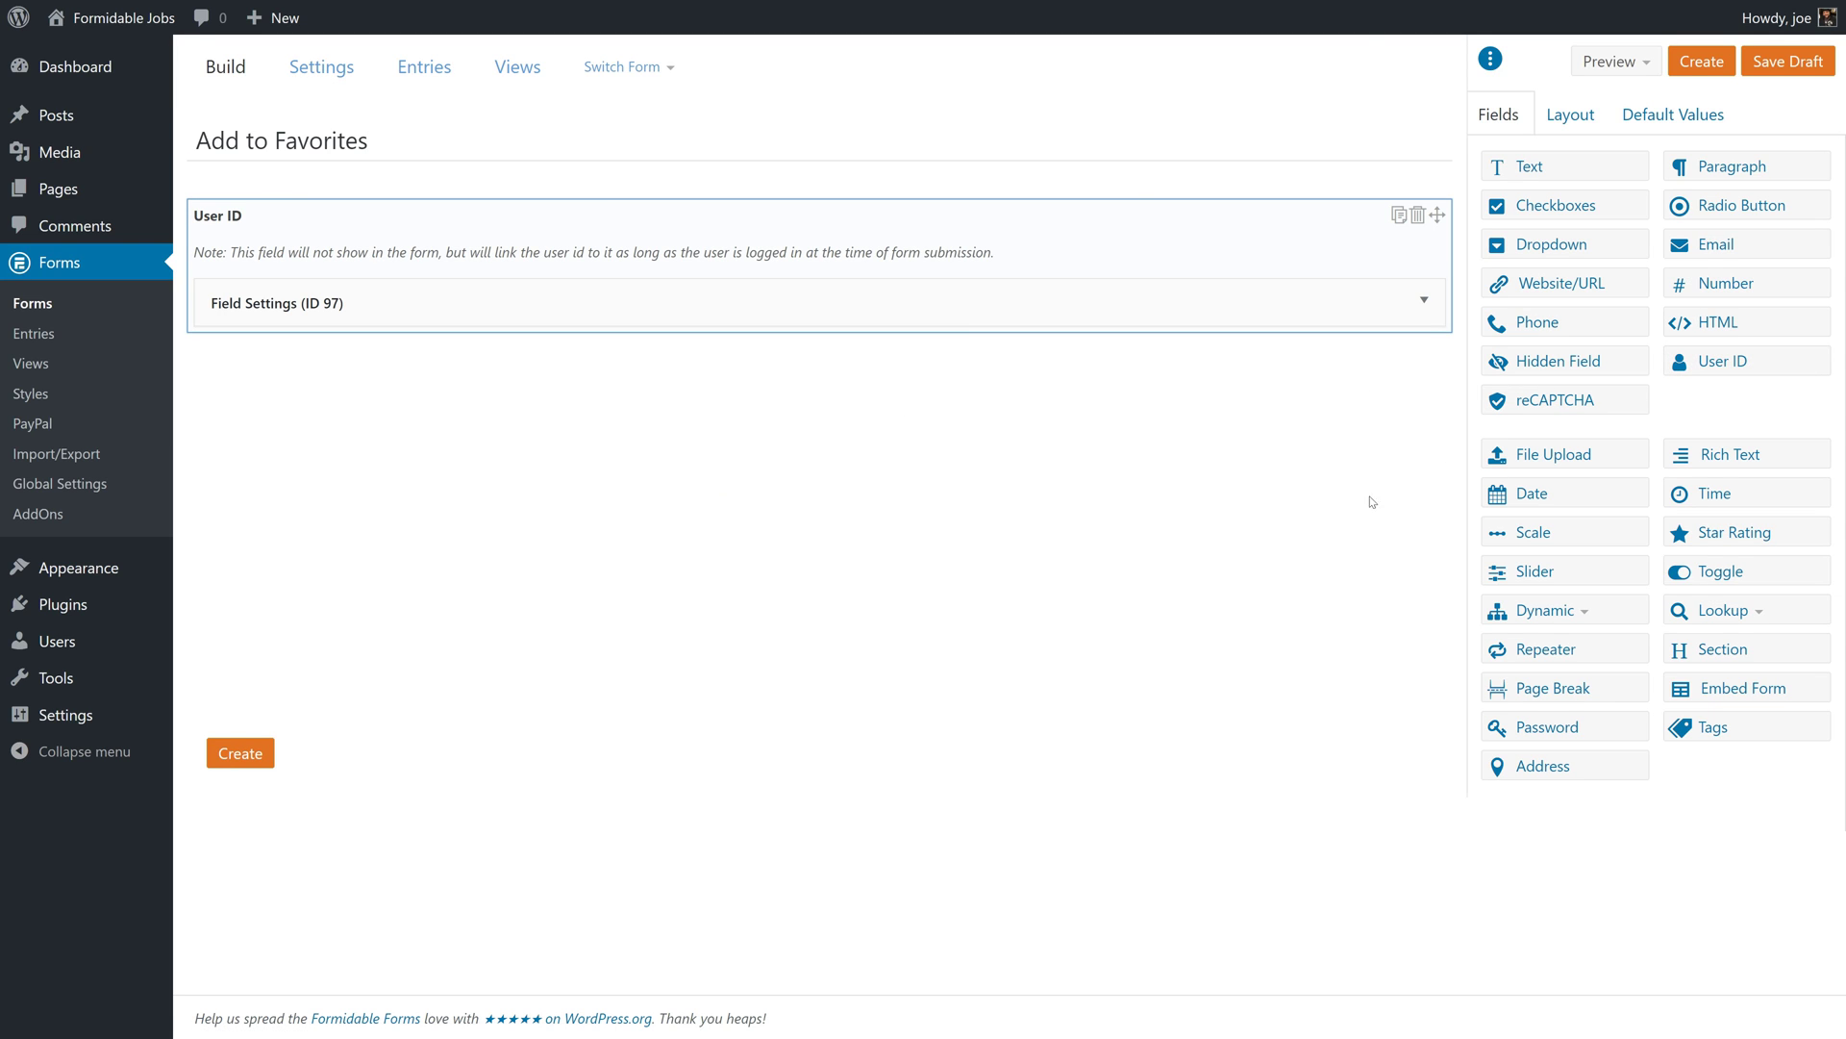
pyautogui.click(1545, 610)
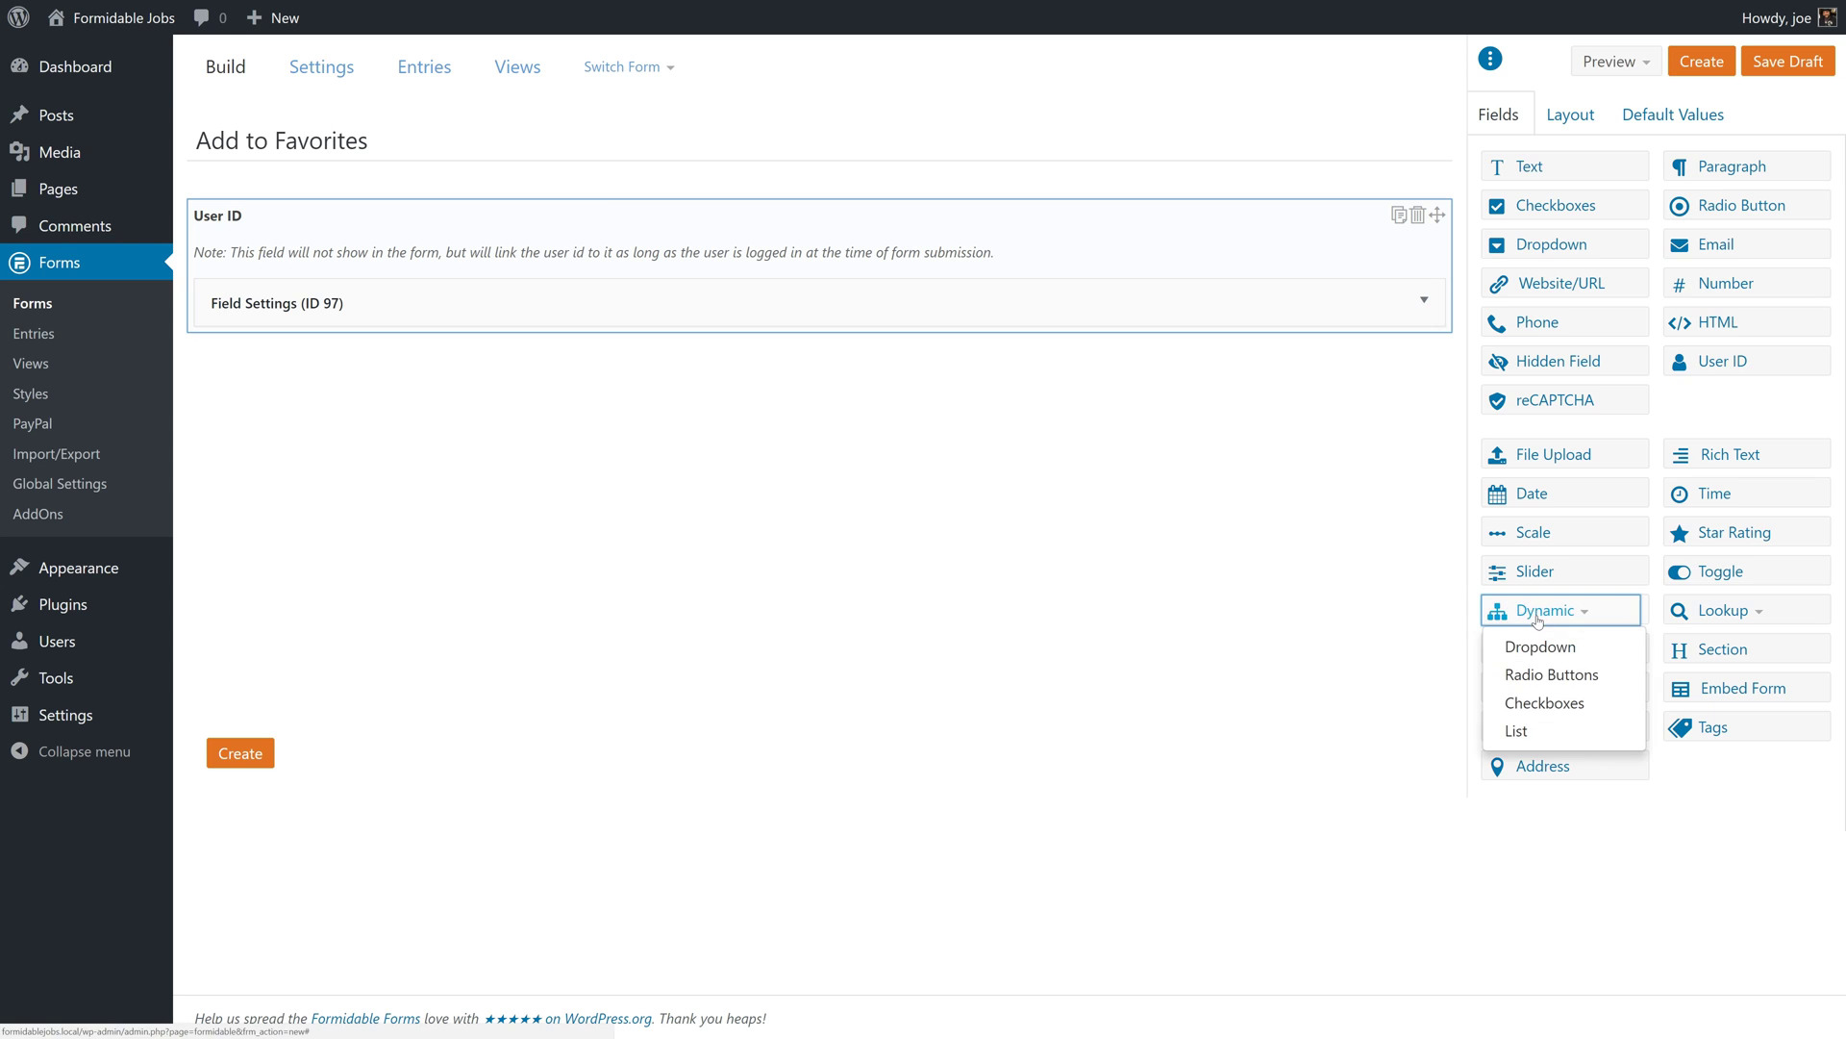
pyautogui.click(1517, 731)
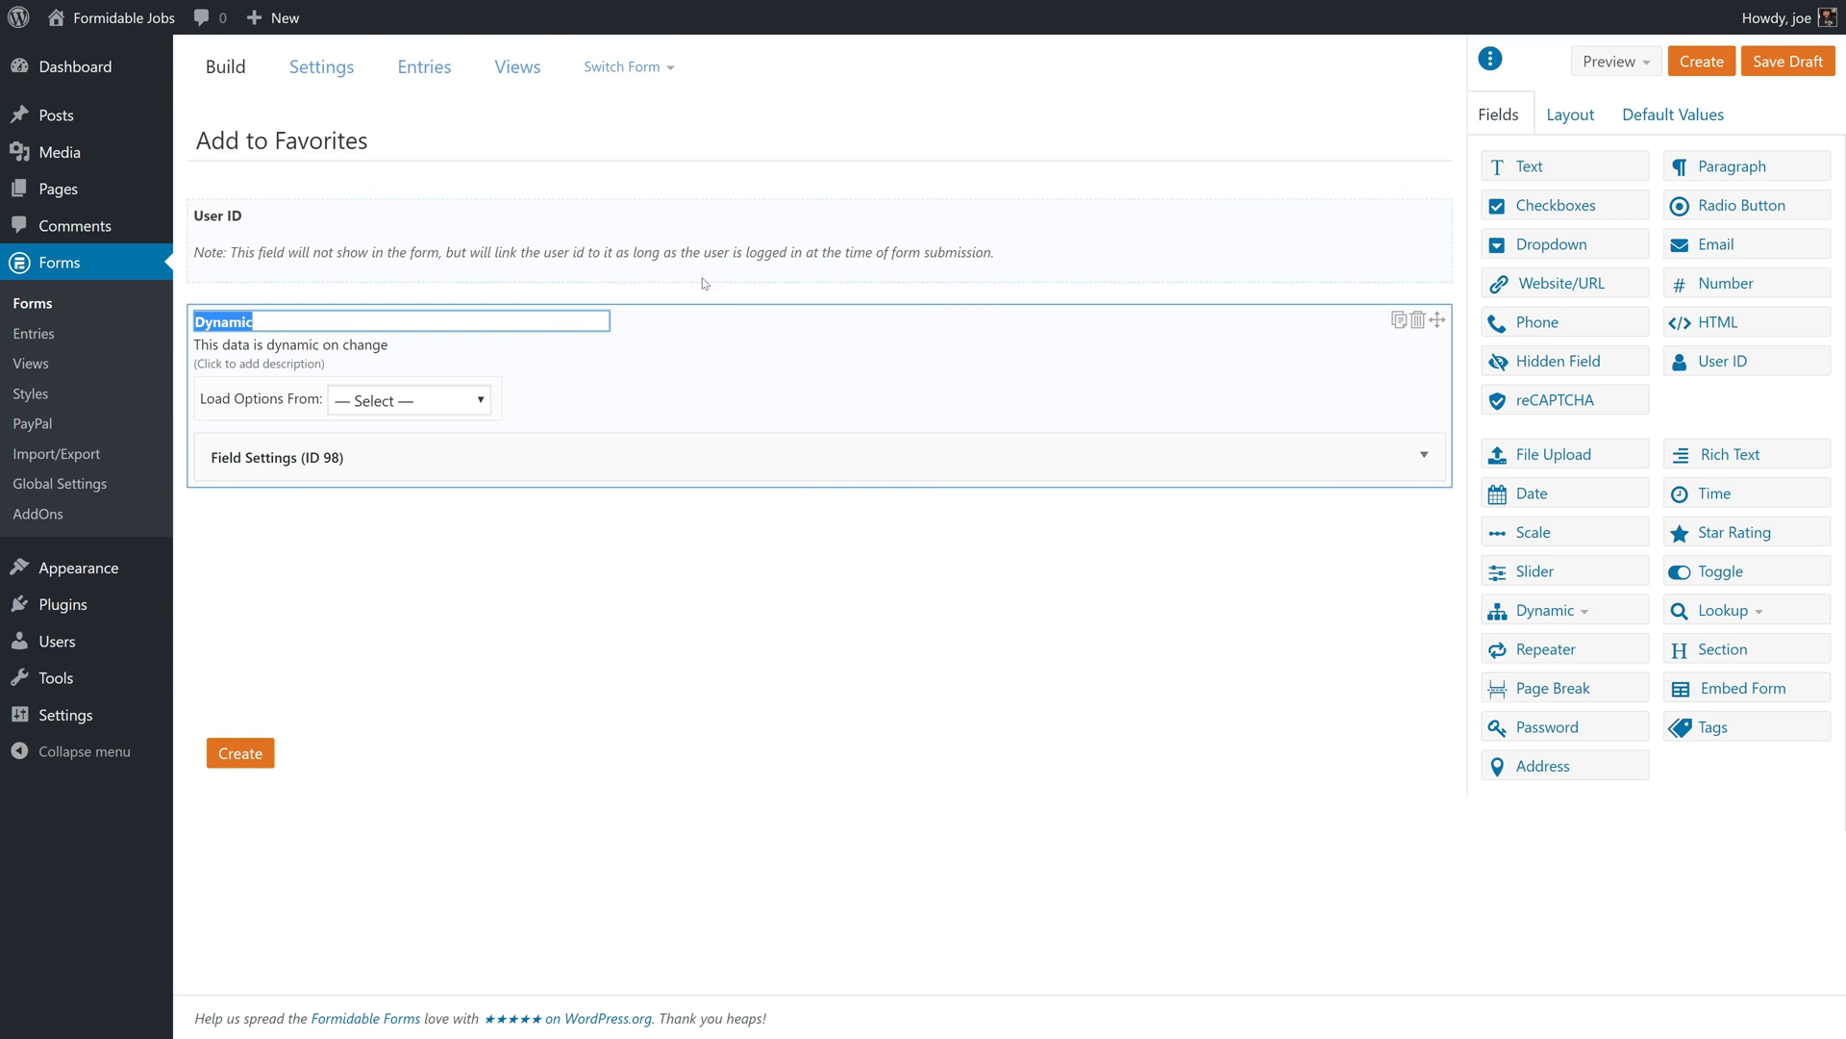
# Step: Move the Dynamic field above User ID and load its options from Job Posting's Job Title
pyautogui.moveTo(1406, 320); pyautogui.dragTo(1406, 200)
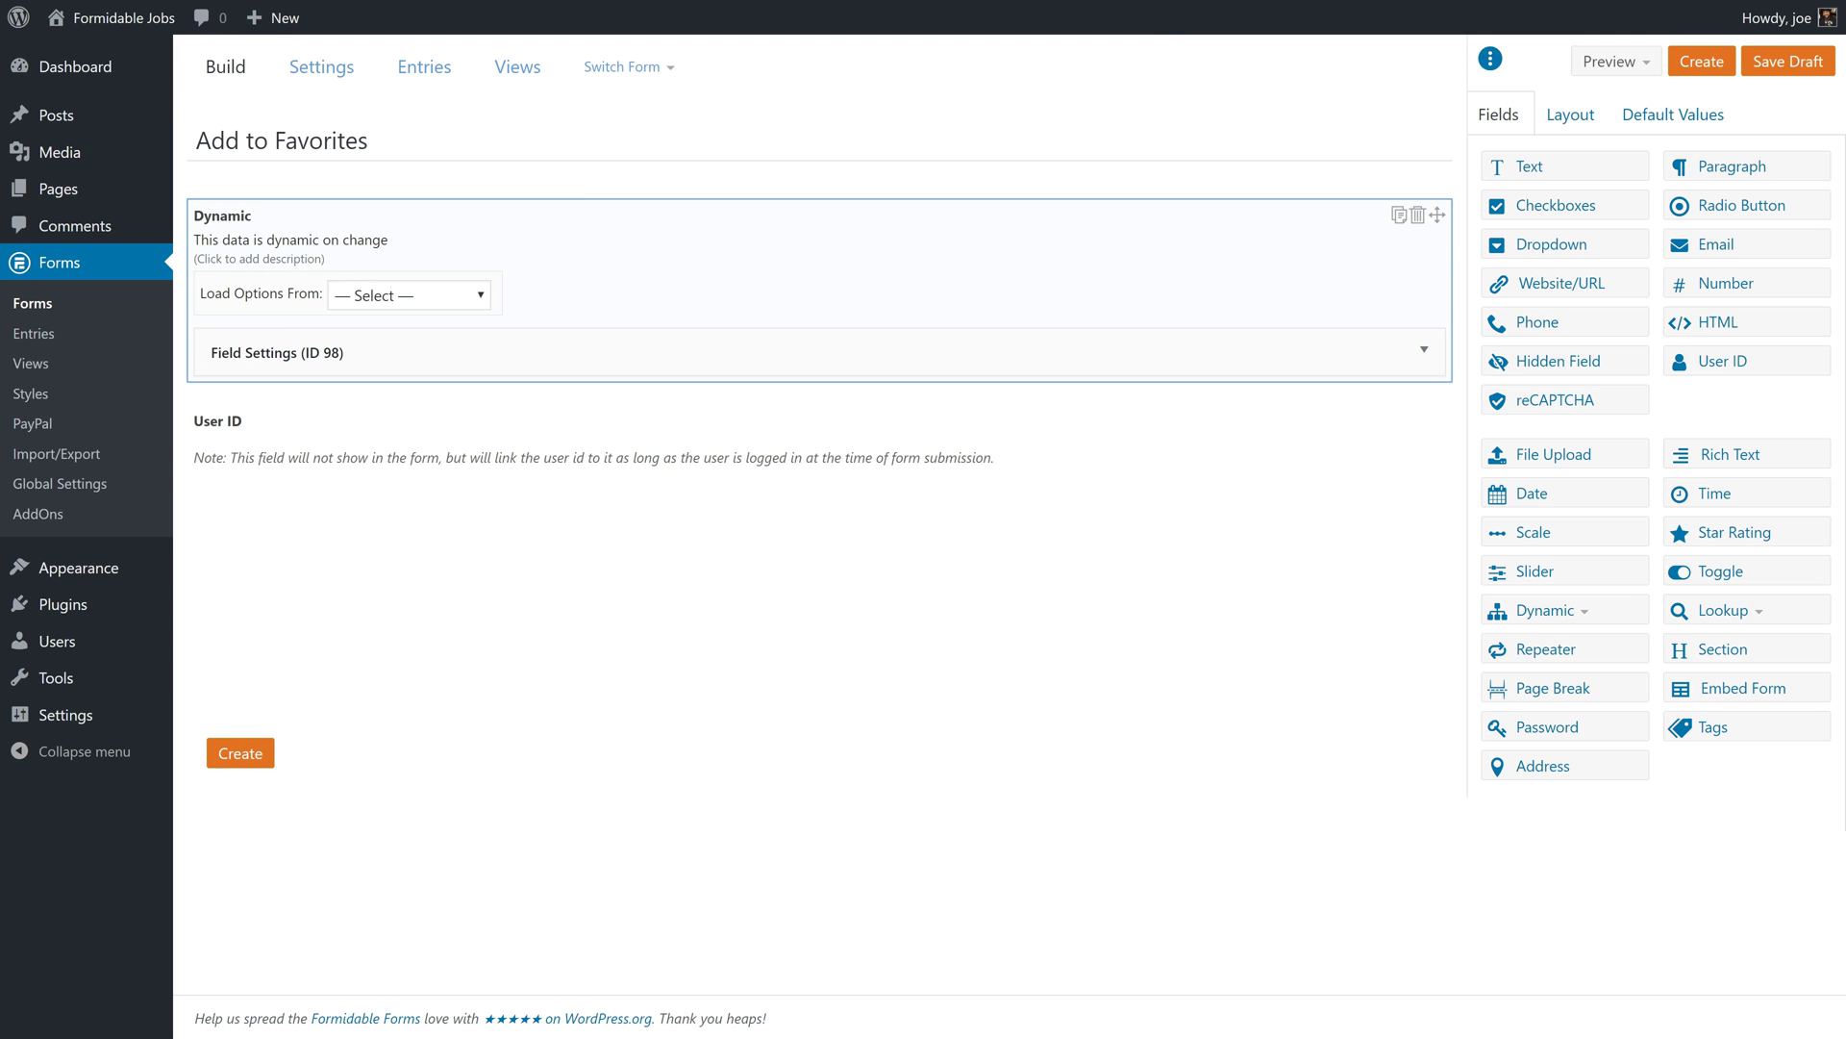
pyautogui.click(405, 302)
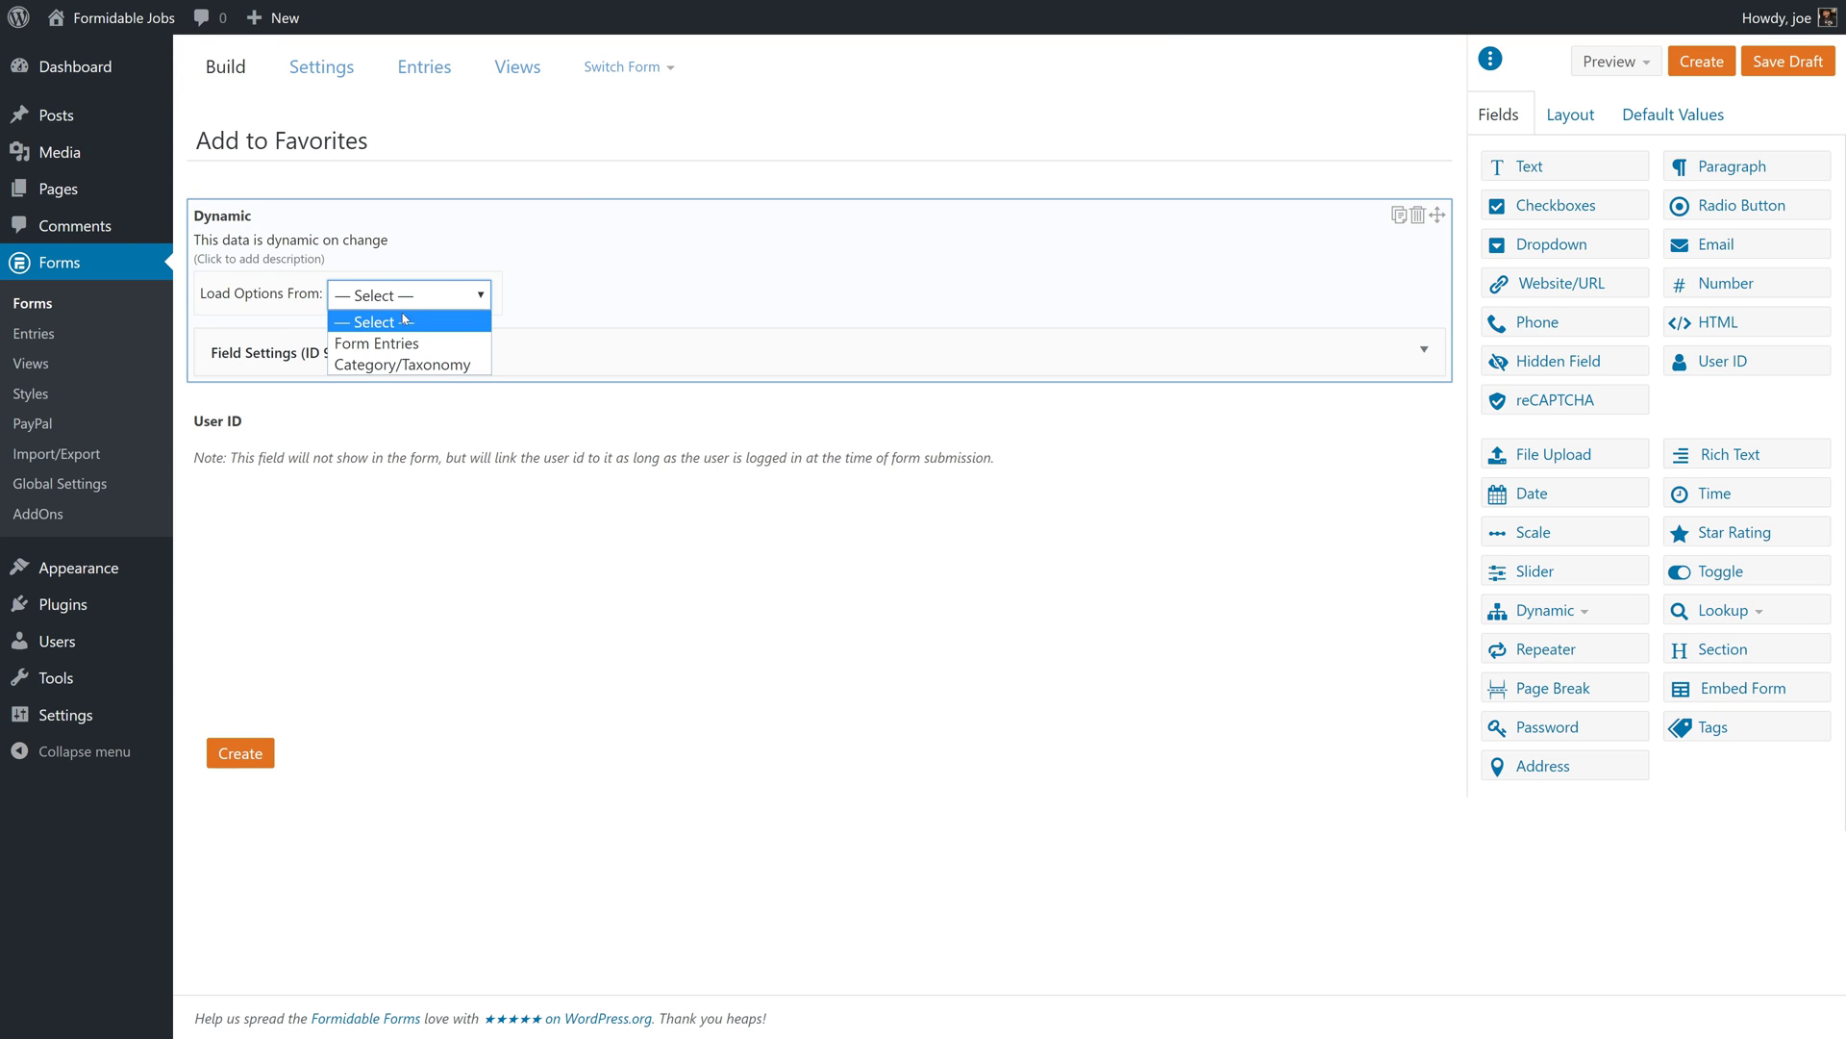
pyautogui.click(404, 344)
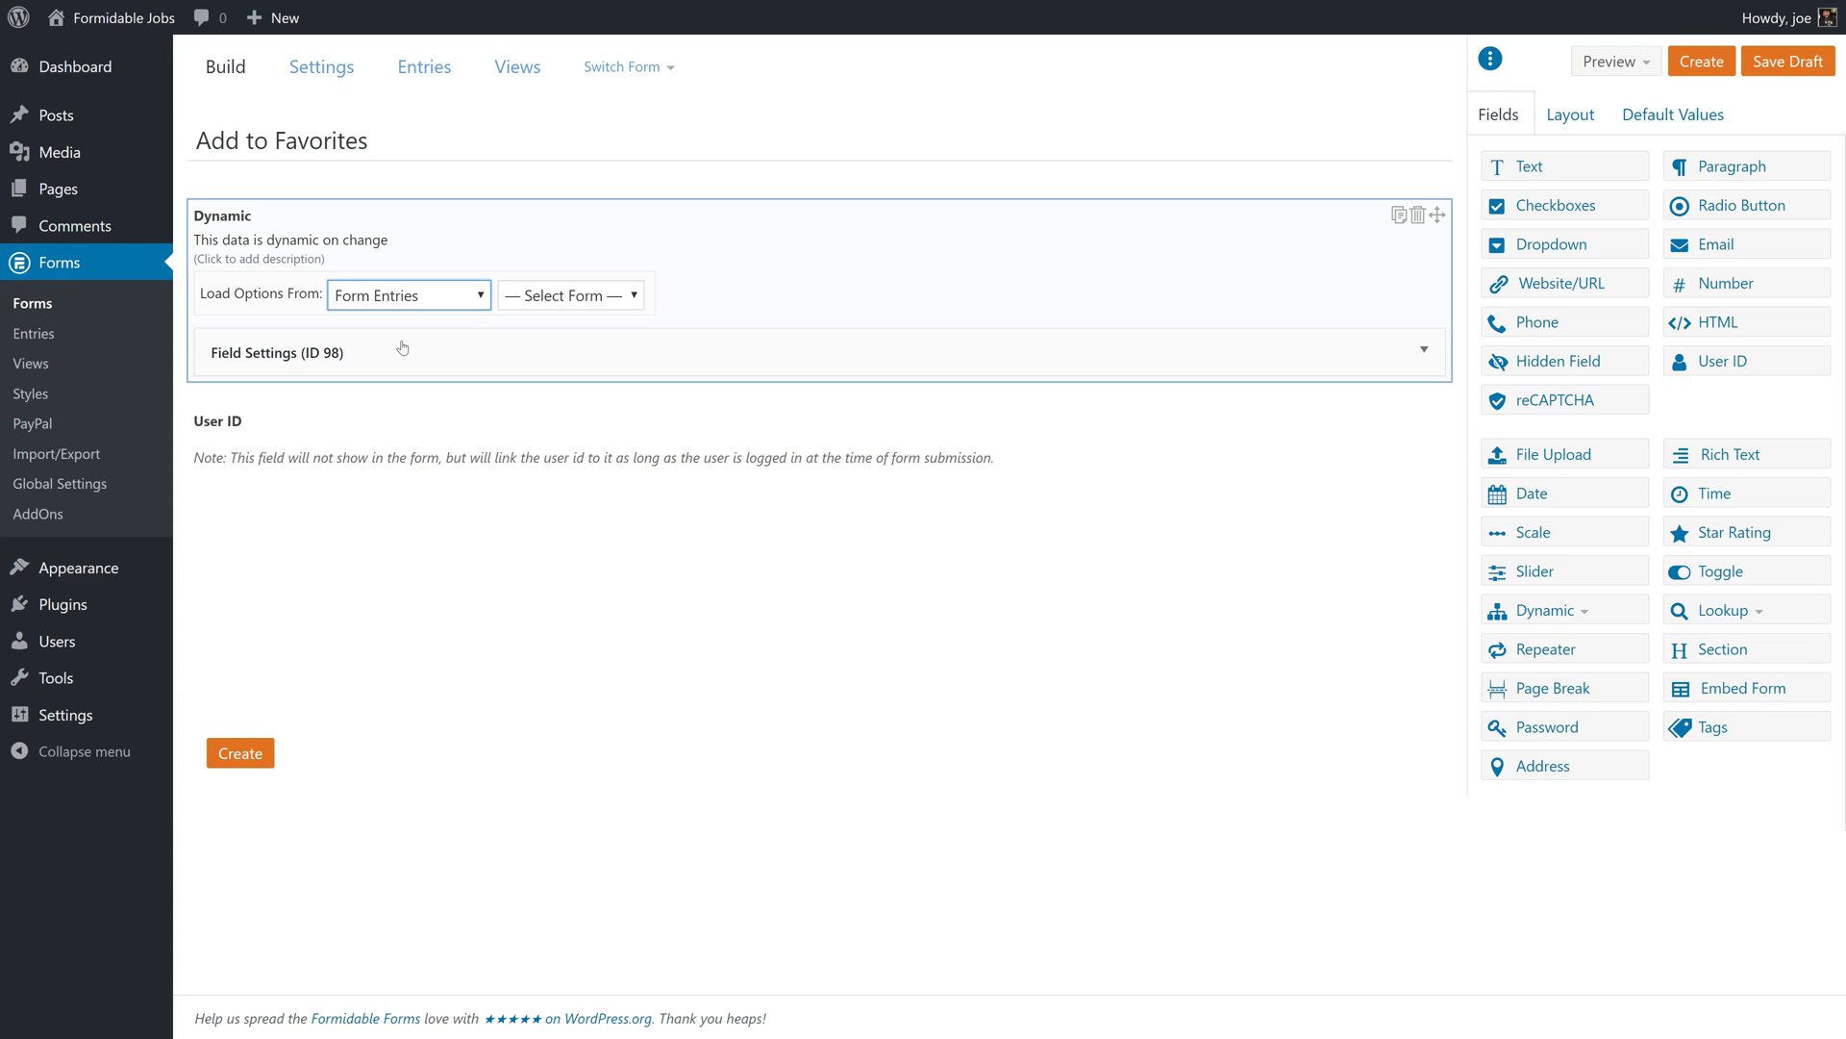
pyautogui.click(571, 295)
pyautogui.click(564, 343)
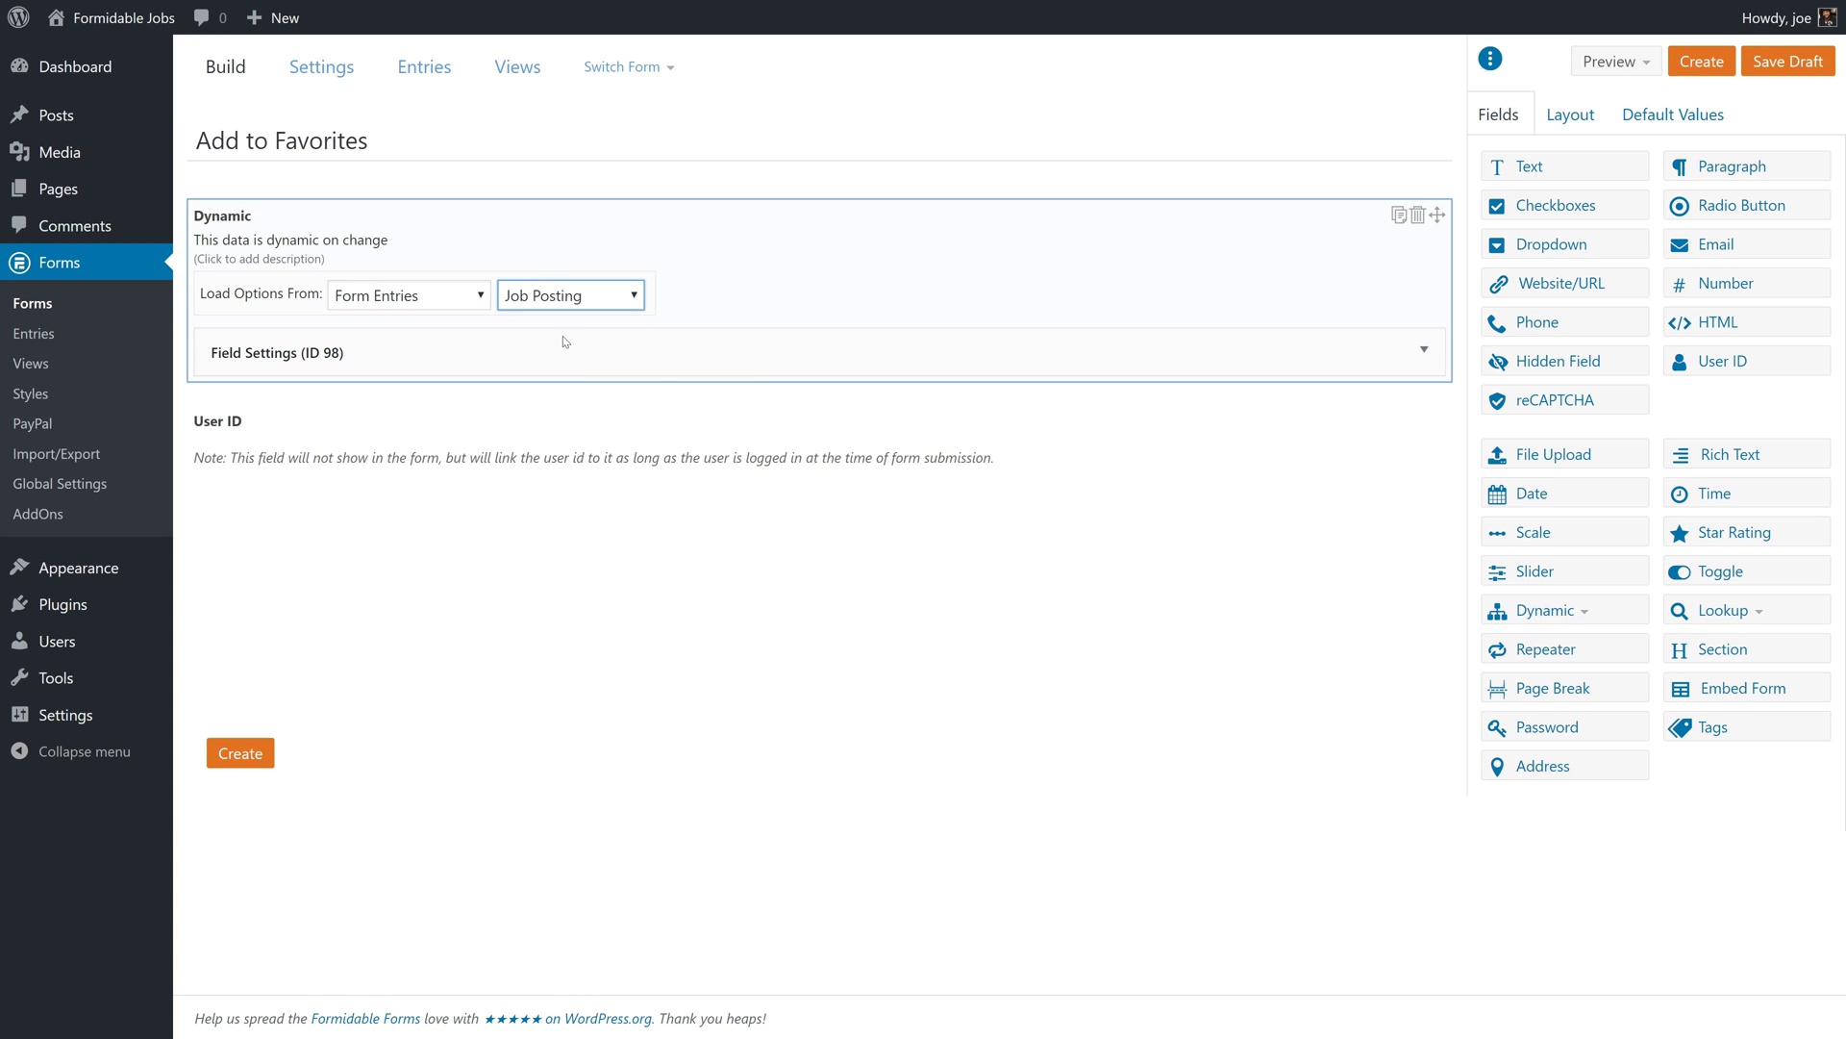
pyautogui.click(721, 296)
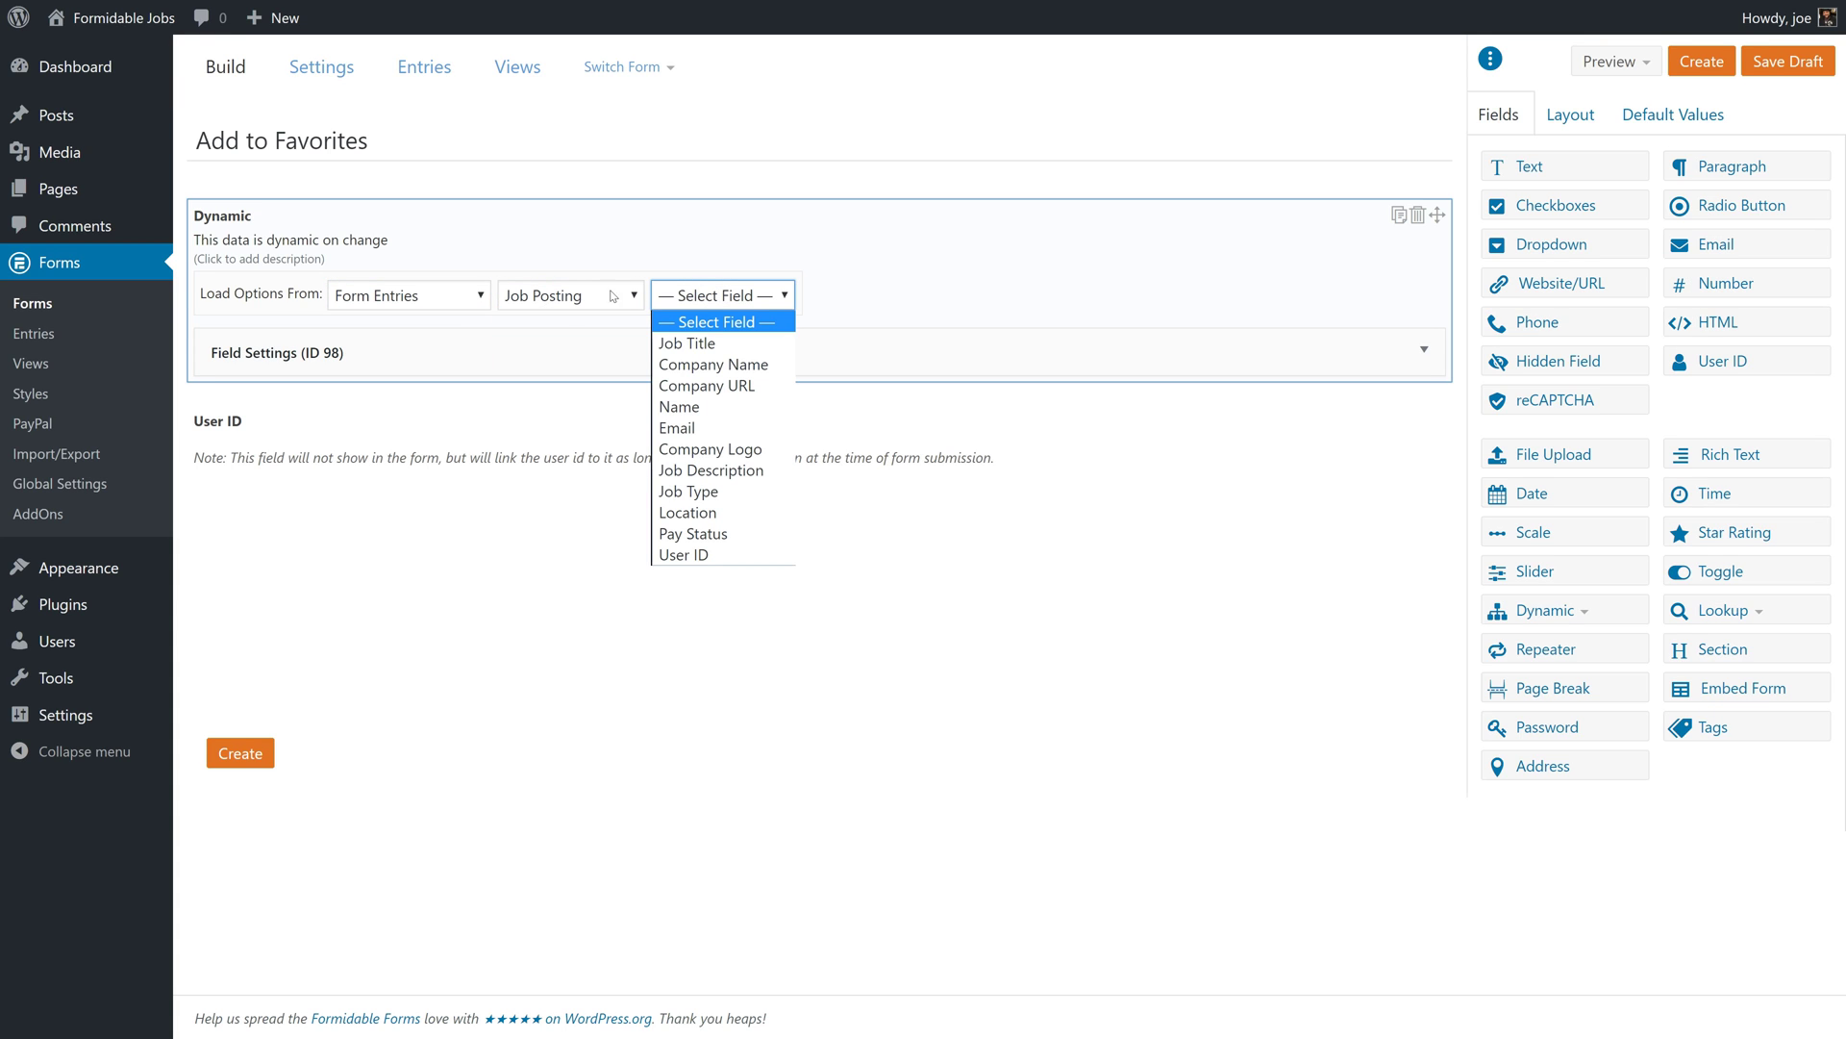
pyautogui.click(721, 342)
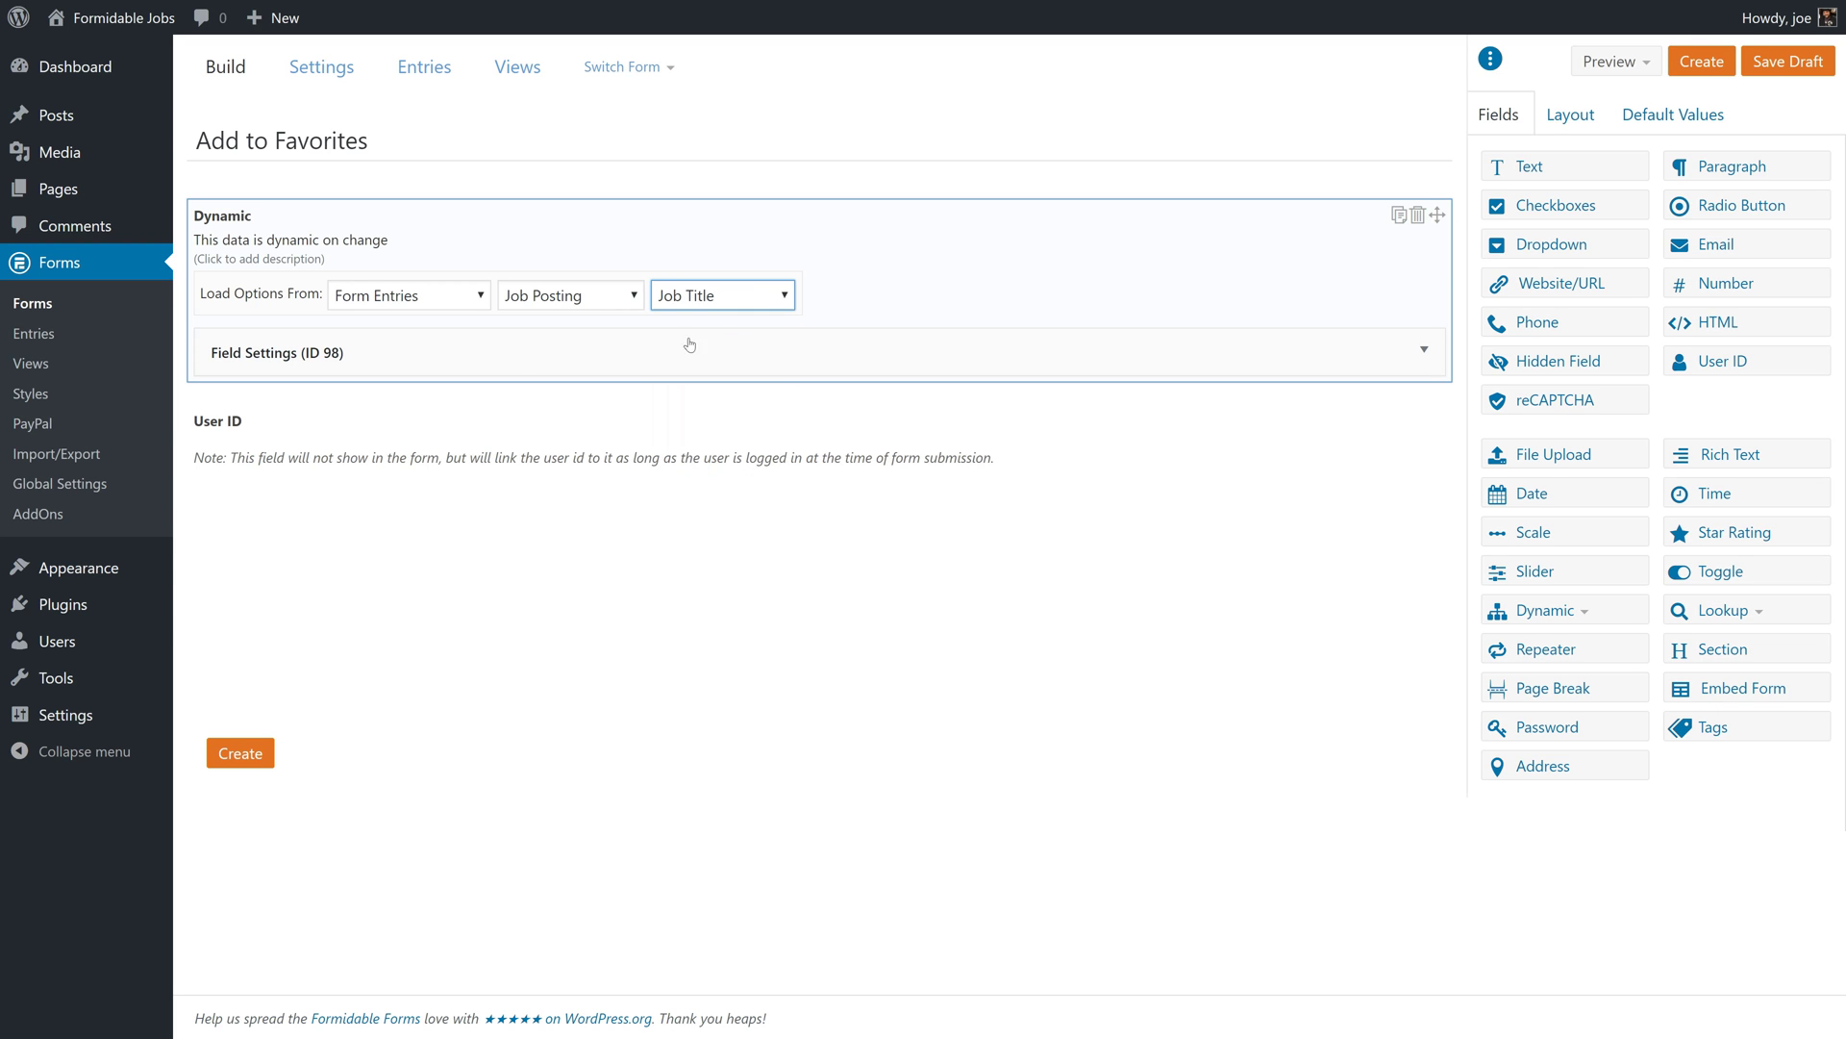
pyautogui.click(529, 353)
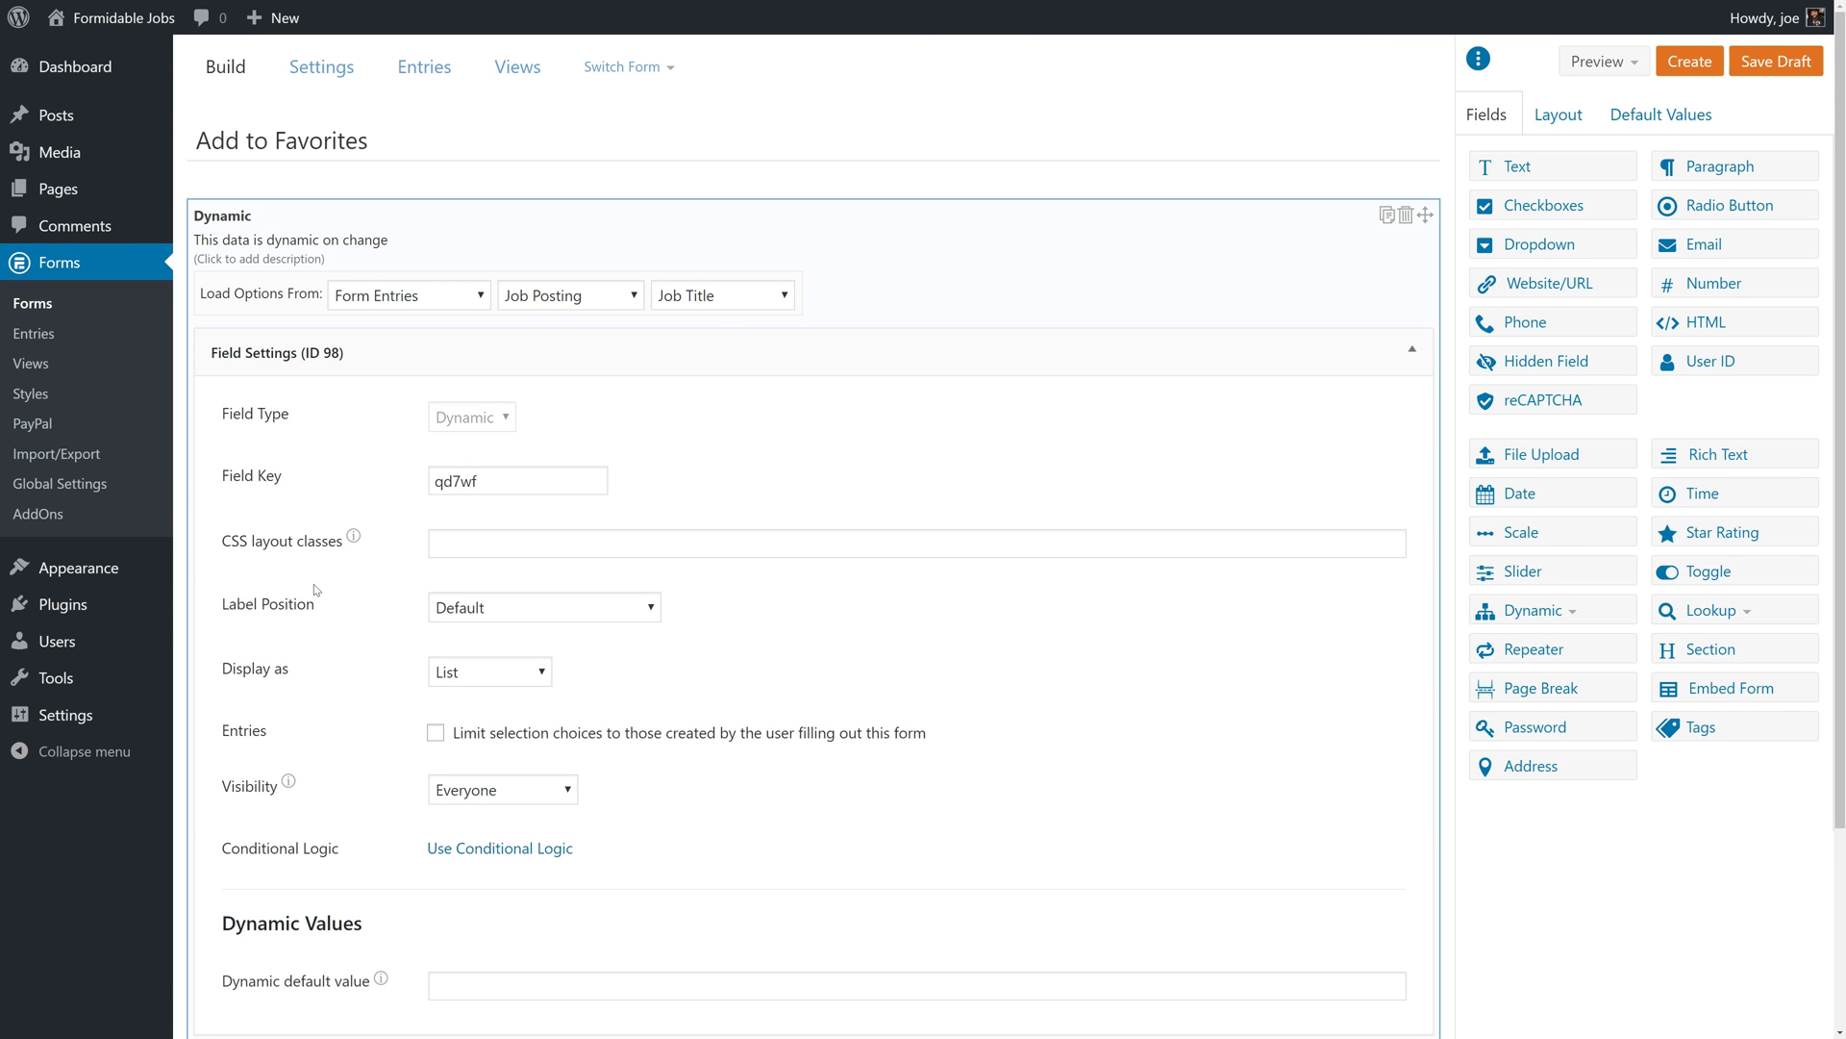
# Step: Set the Dynamic field's label position to hidden while keeping its space
pyautogui.scroll(-2, 352, 610)
pyautogui.scroll(2, 353, 610)
pyautogui.scroll(-2, 433, 653)
pyautogui.click(528, 467)
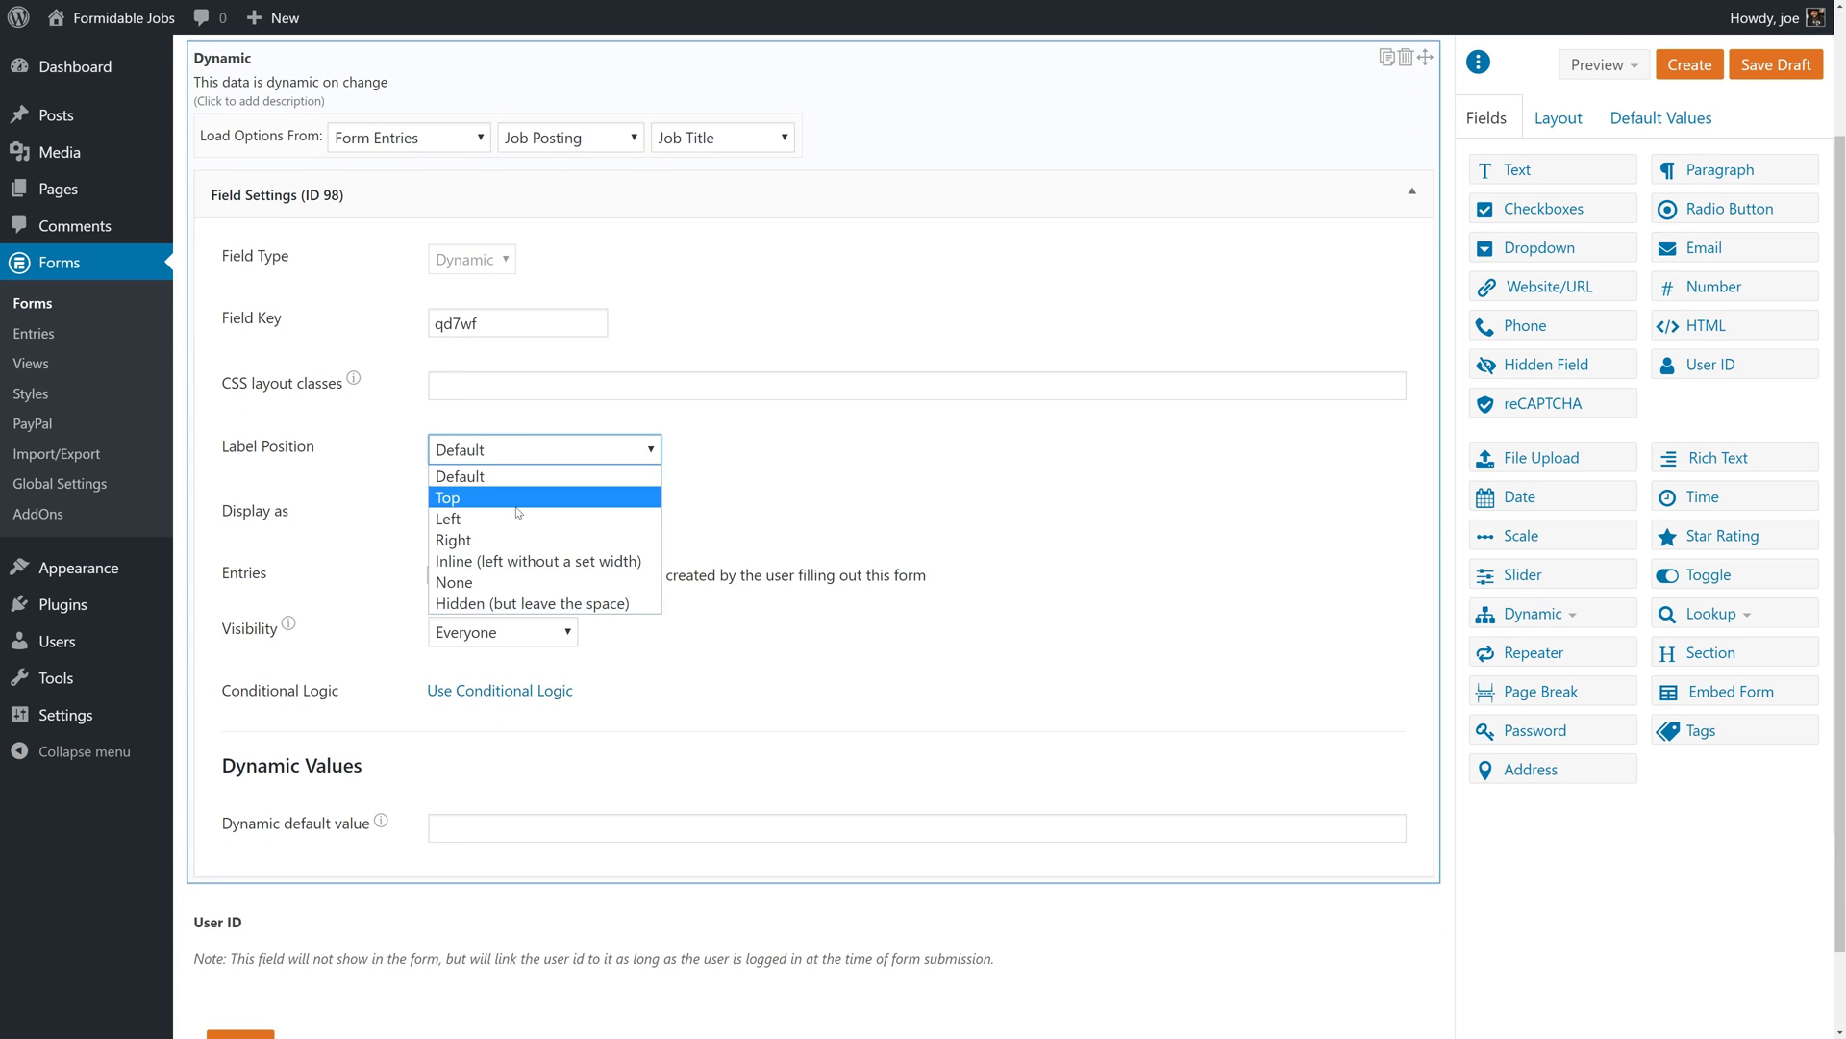
pyautogui.click(509, 584)
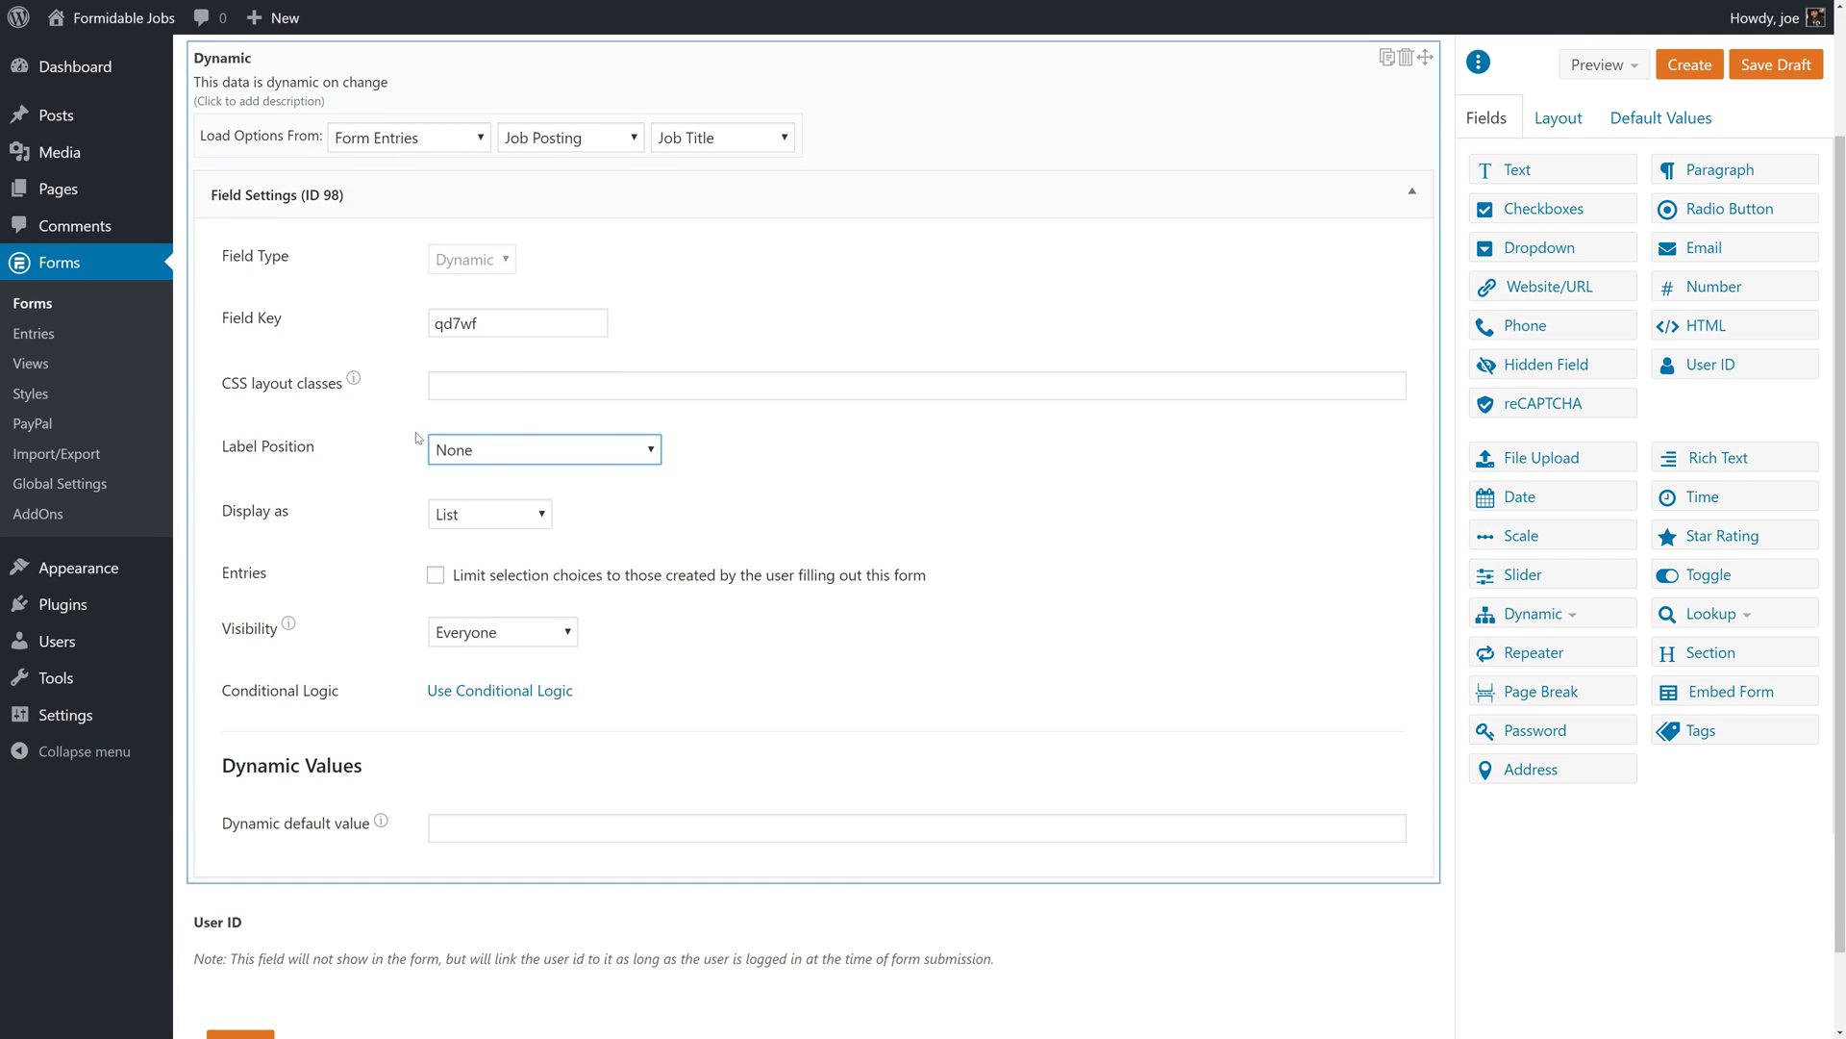
pyautogui.click(575, 452)
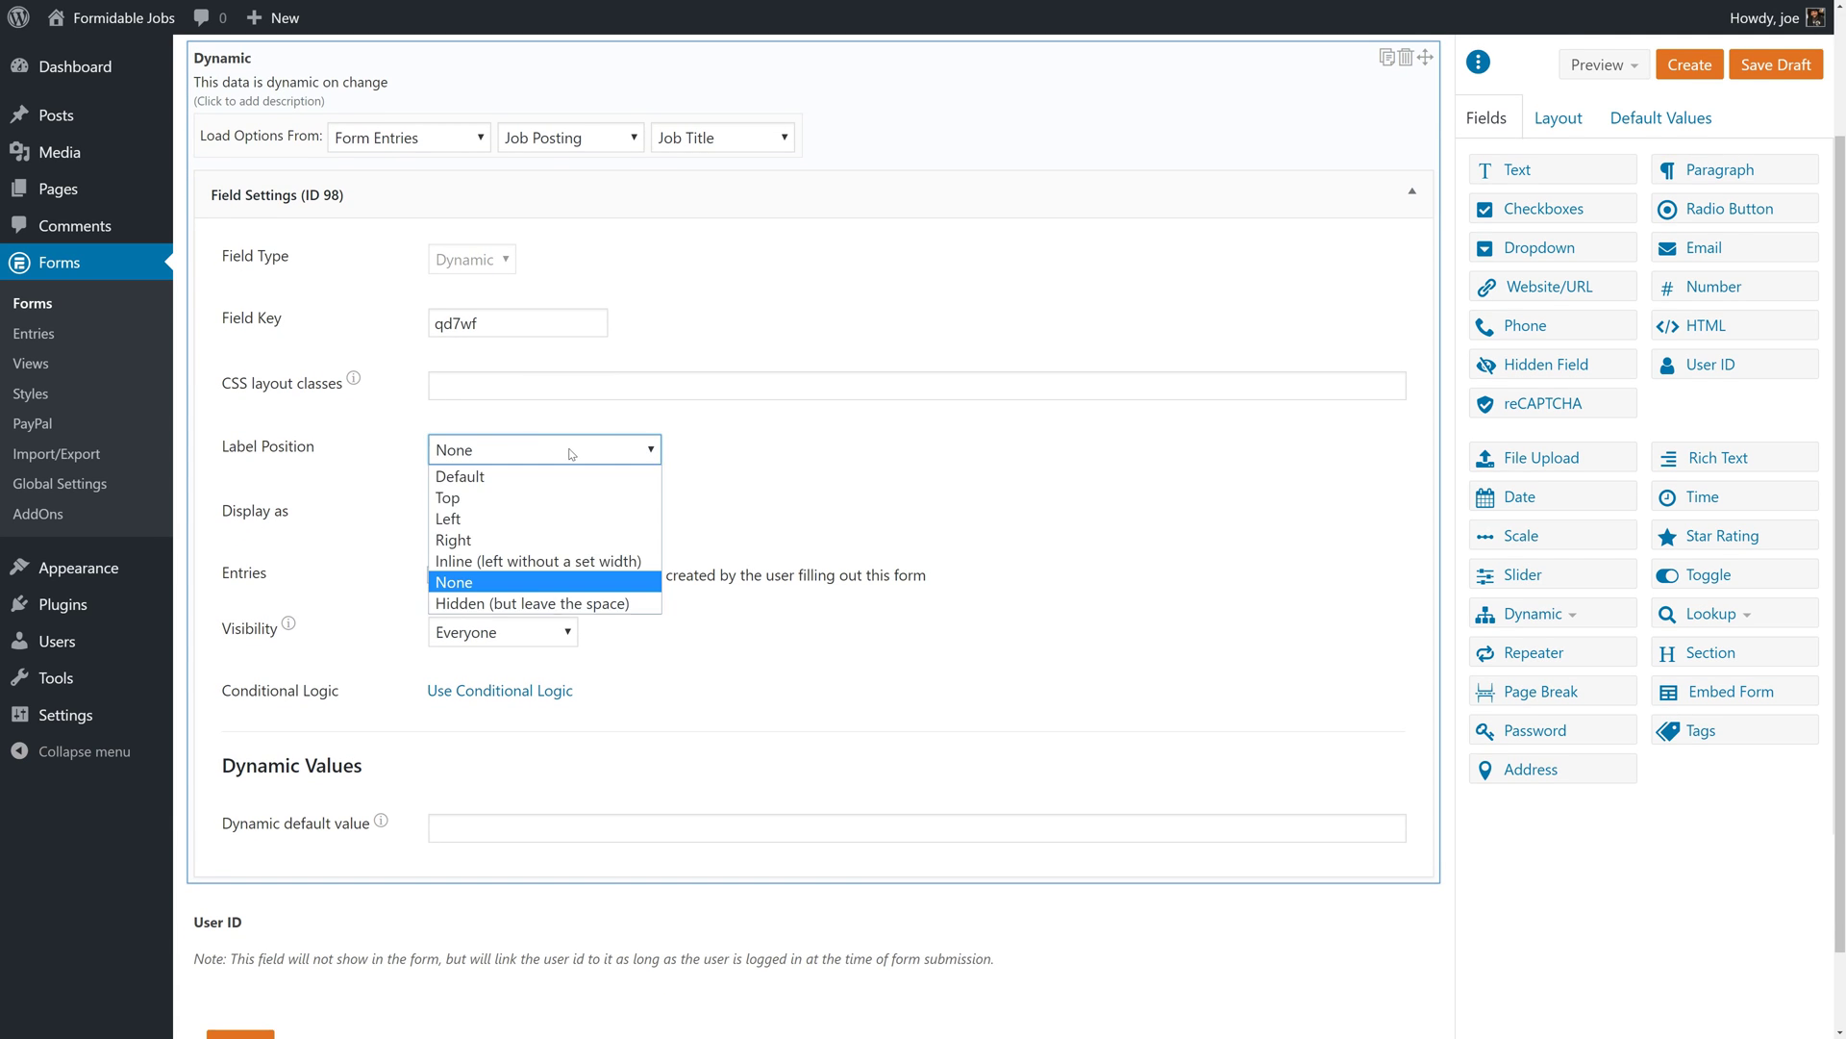
pyautogui.click(596, 603)
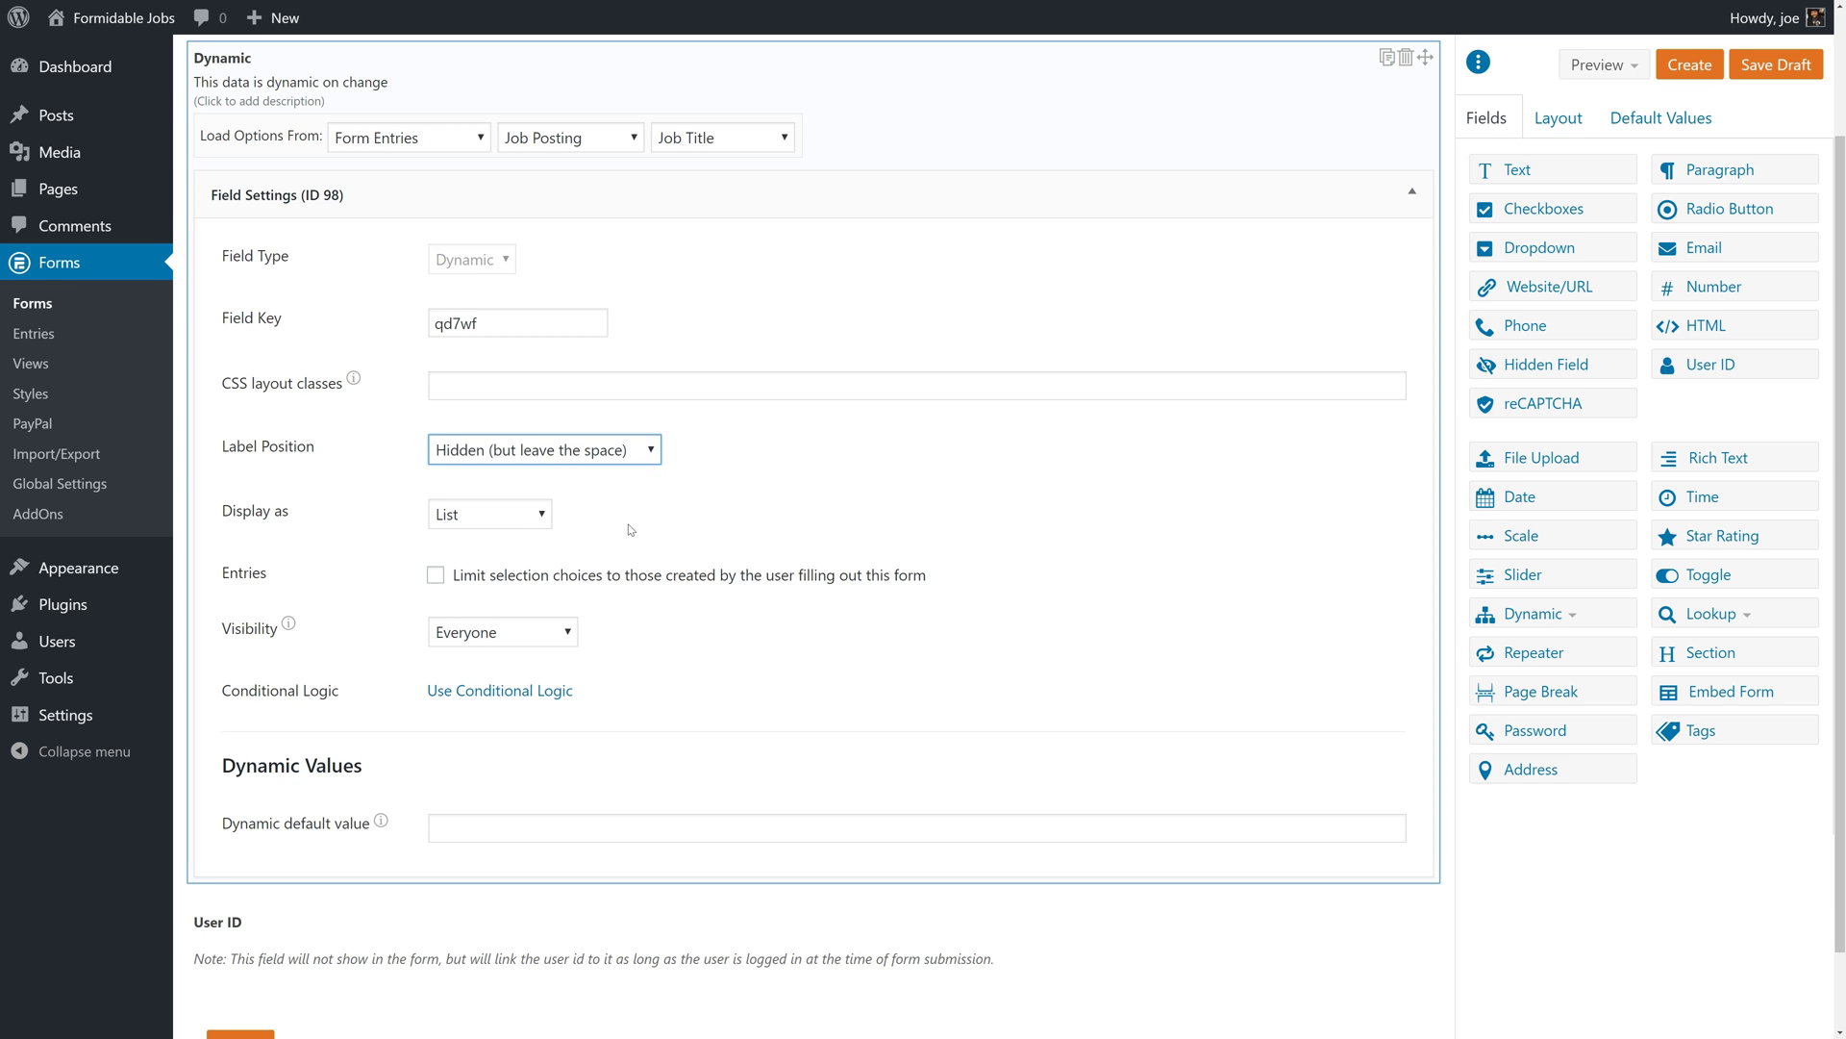
# Step: Restrict the Dynamic field's visibility to Administrator
pyautogui.click(519, 641)
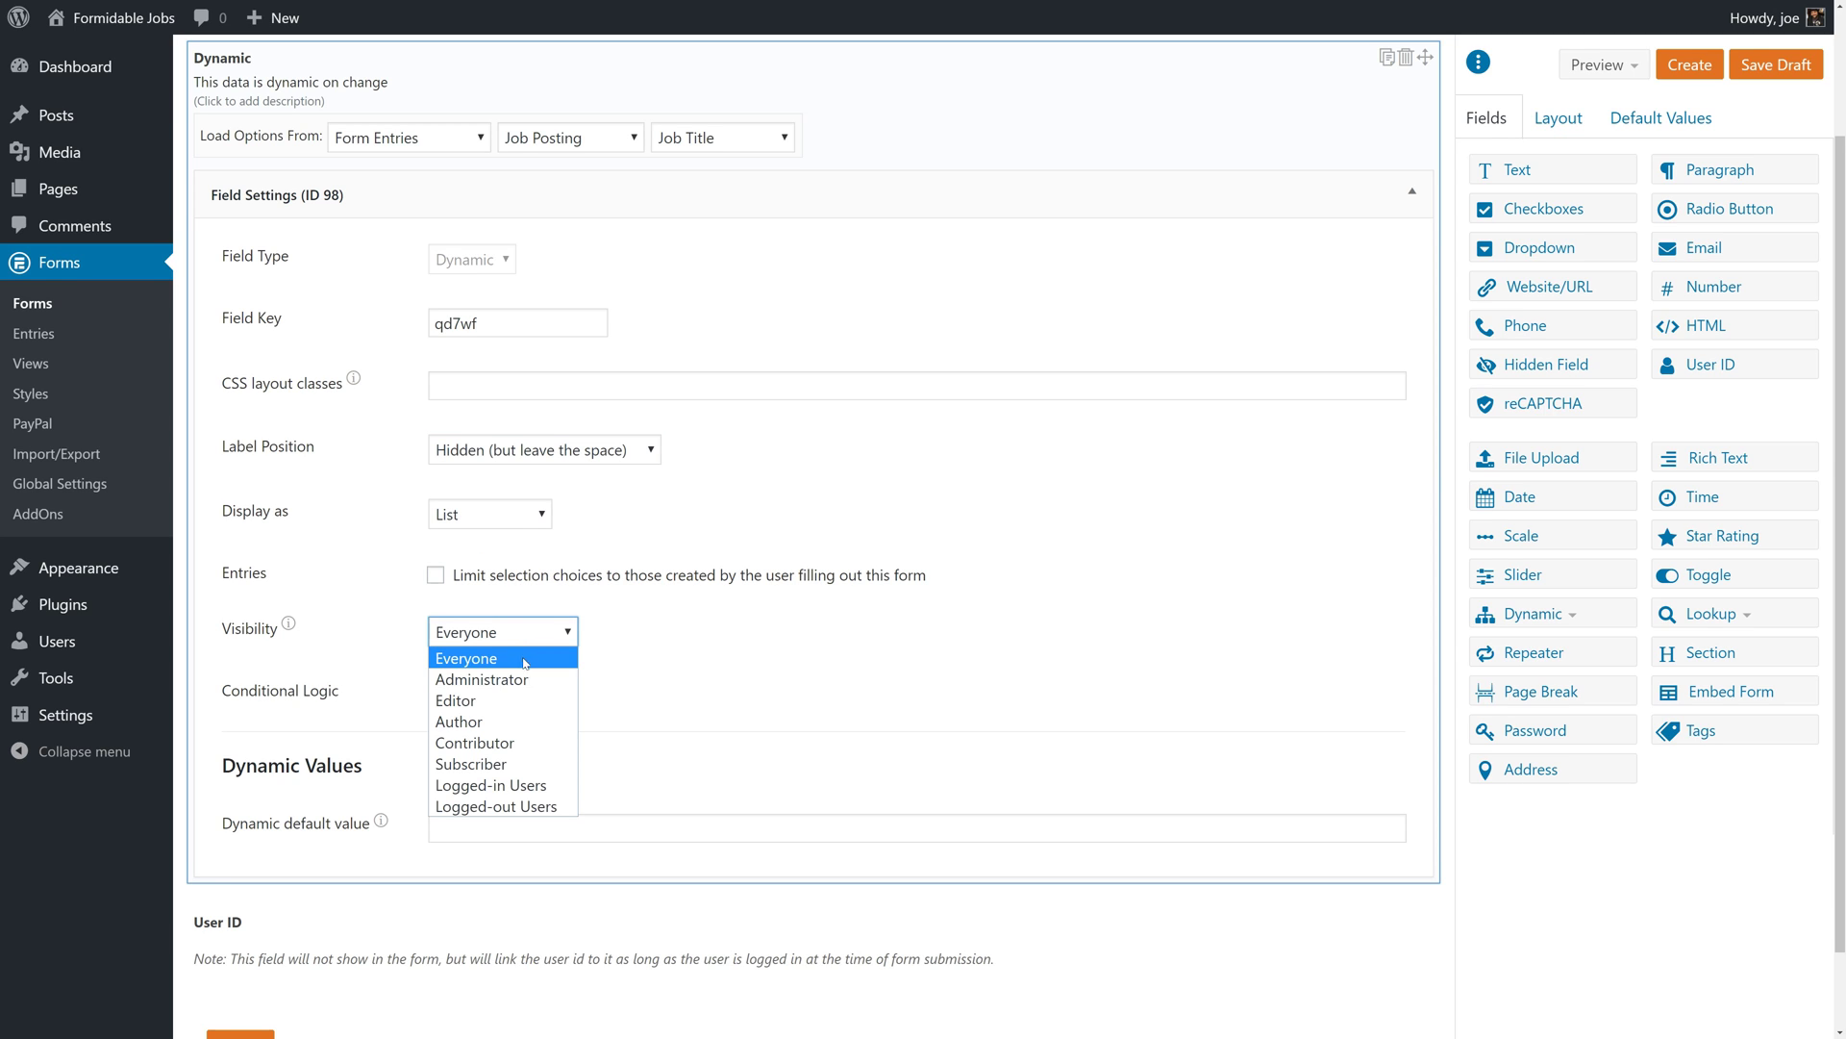
pyautogui.click(486, 679)
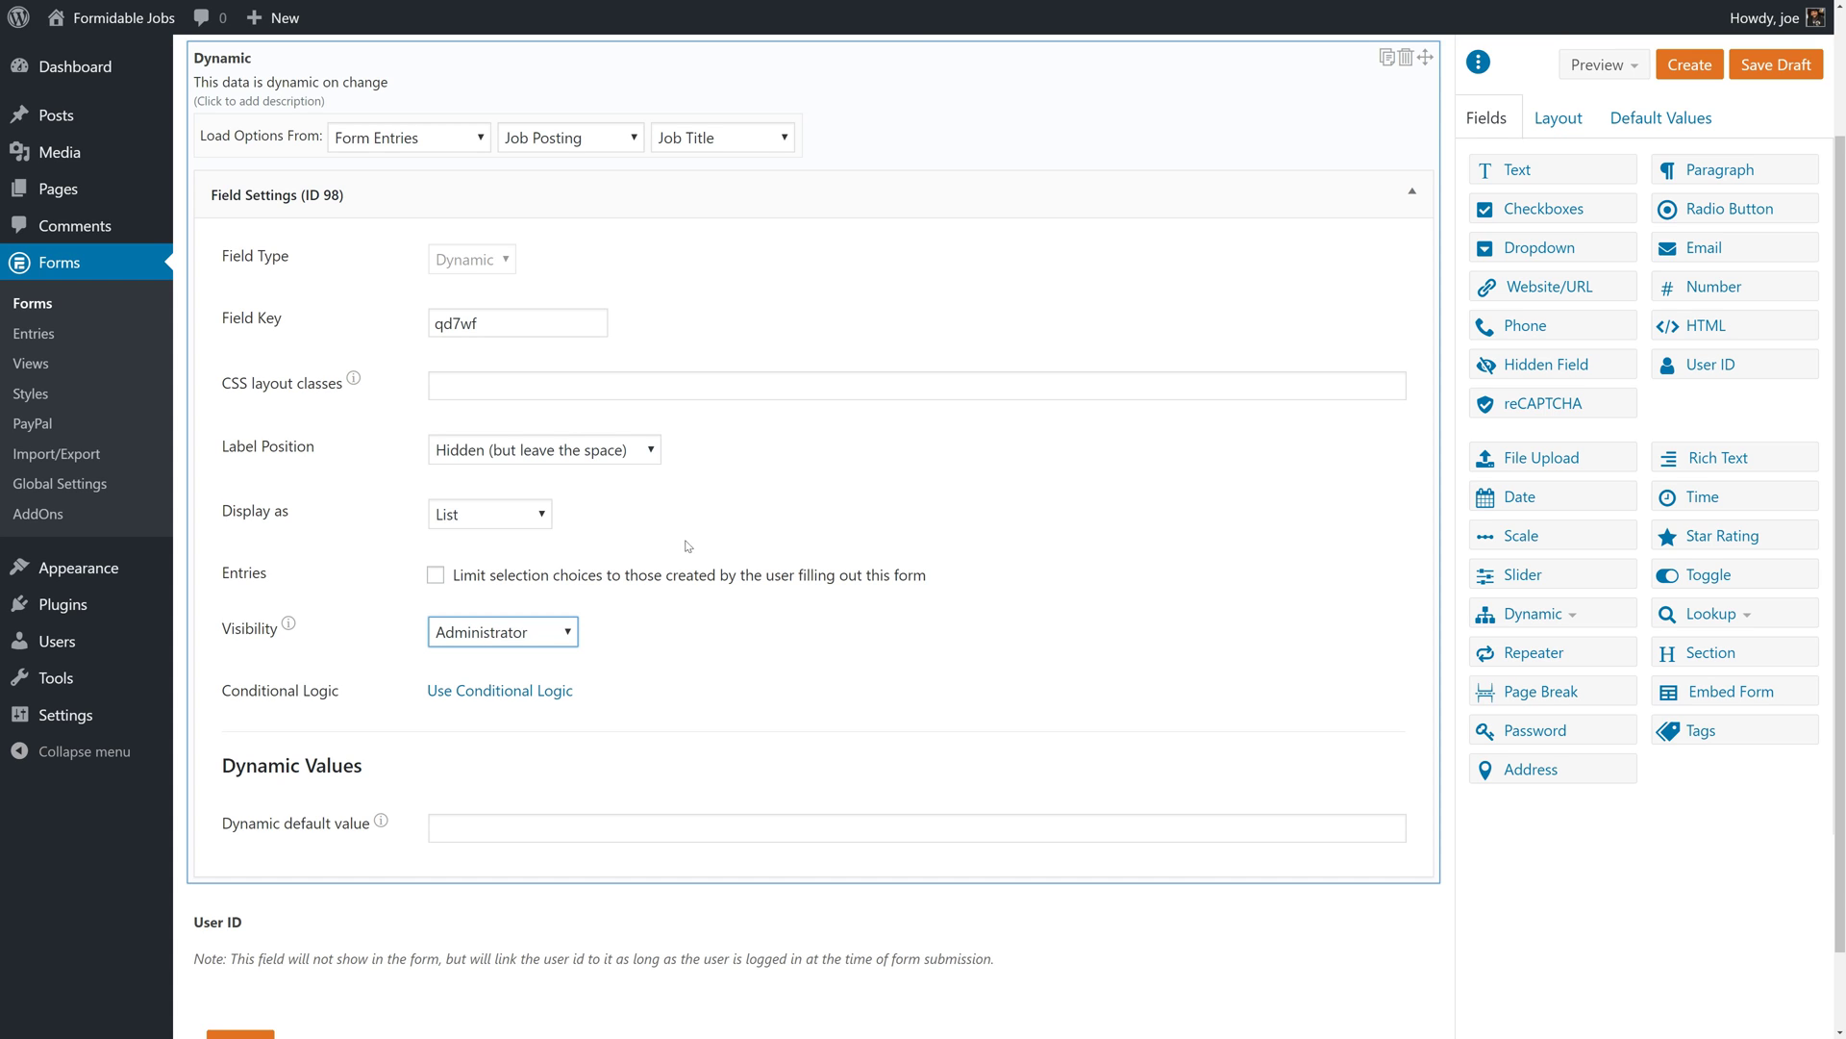
pyautogui.click(672, 633)
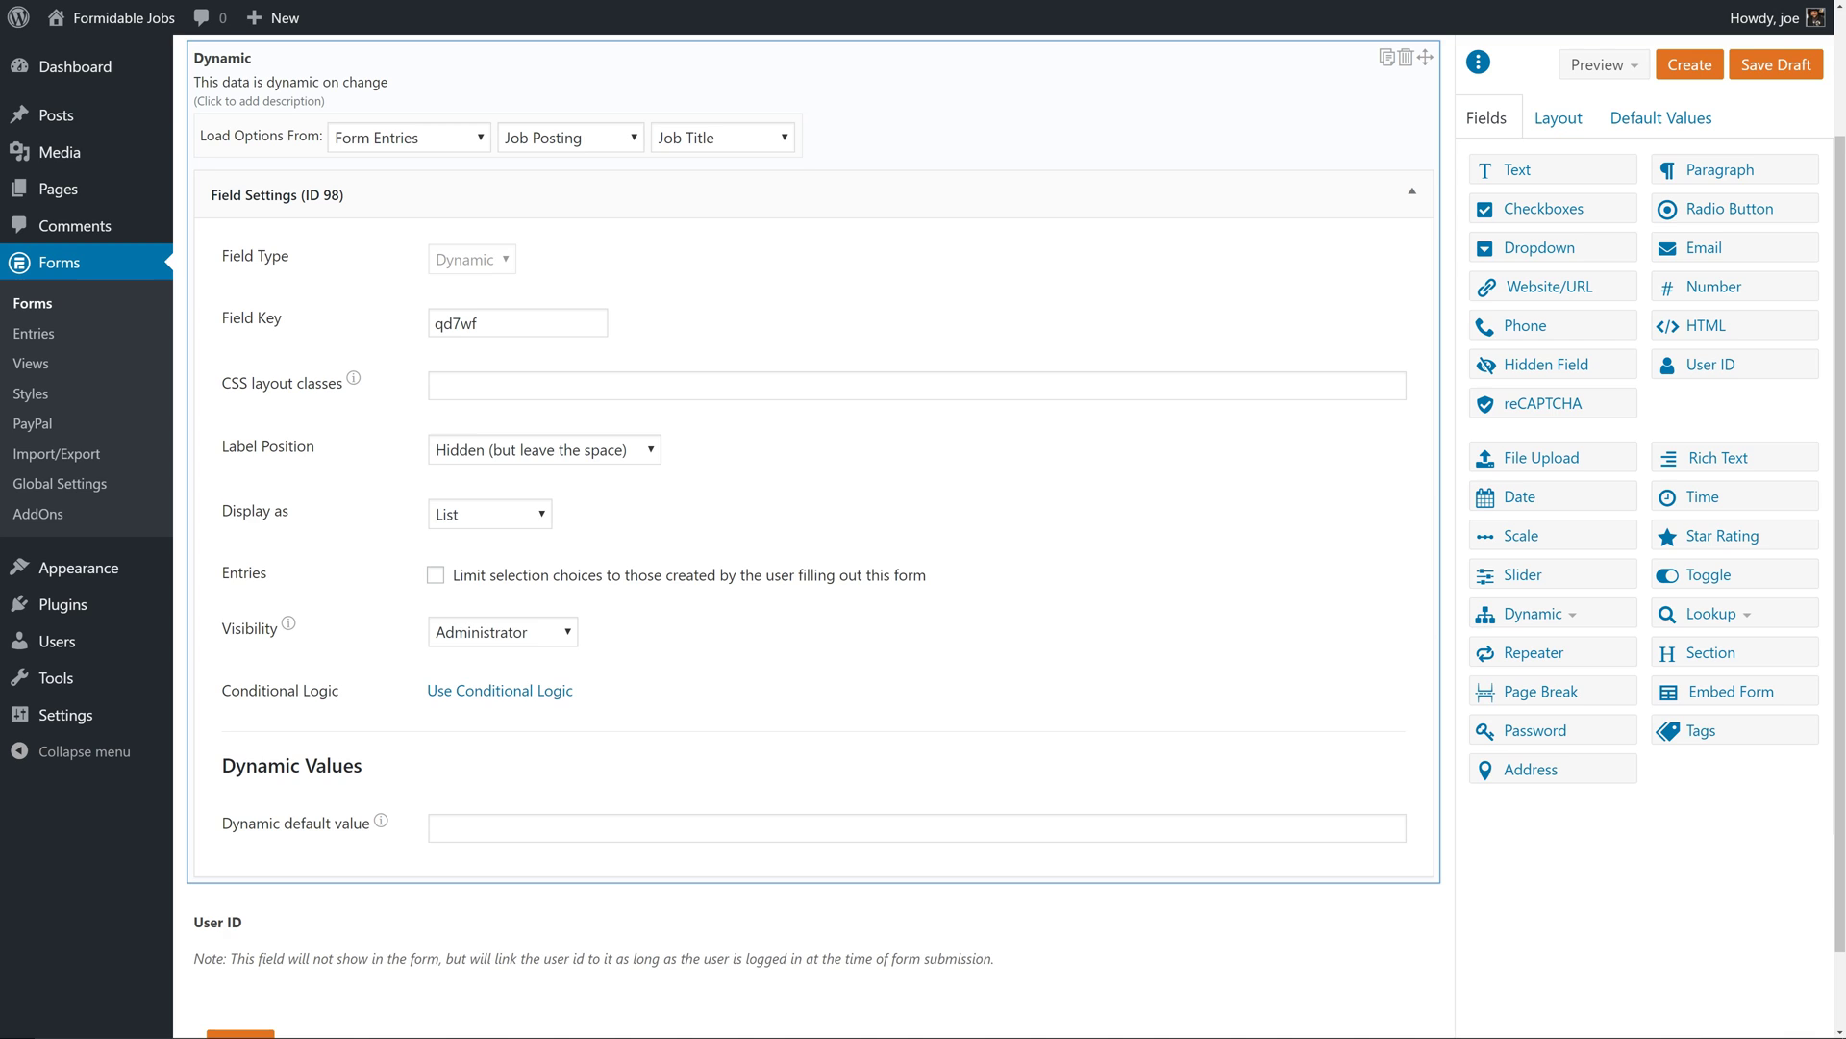
# Step: Give the Dynamic field the default value [get param=entry]
pyautogui.click(559, 827)
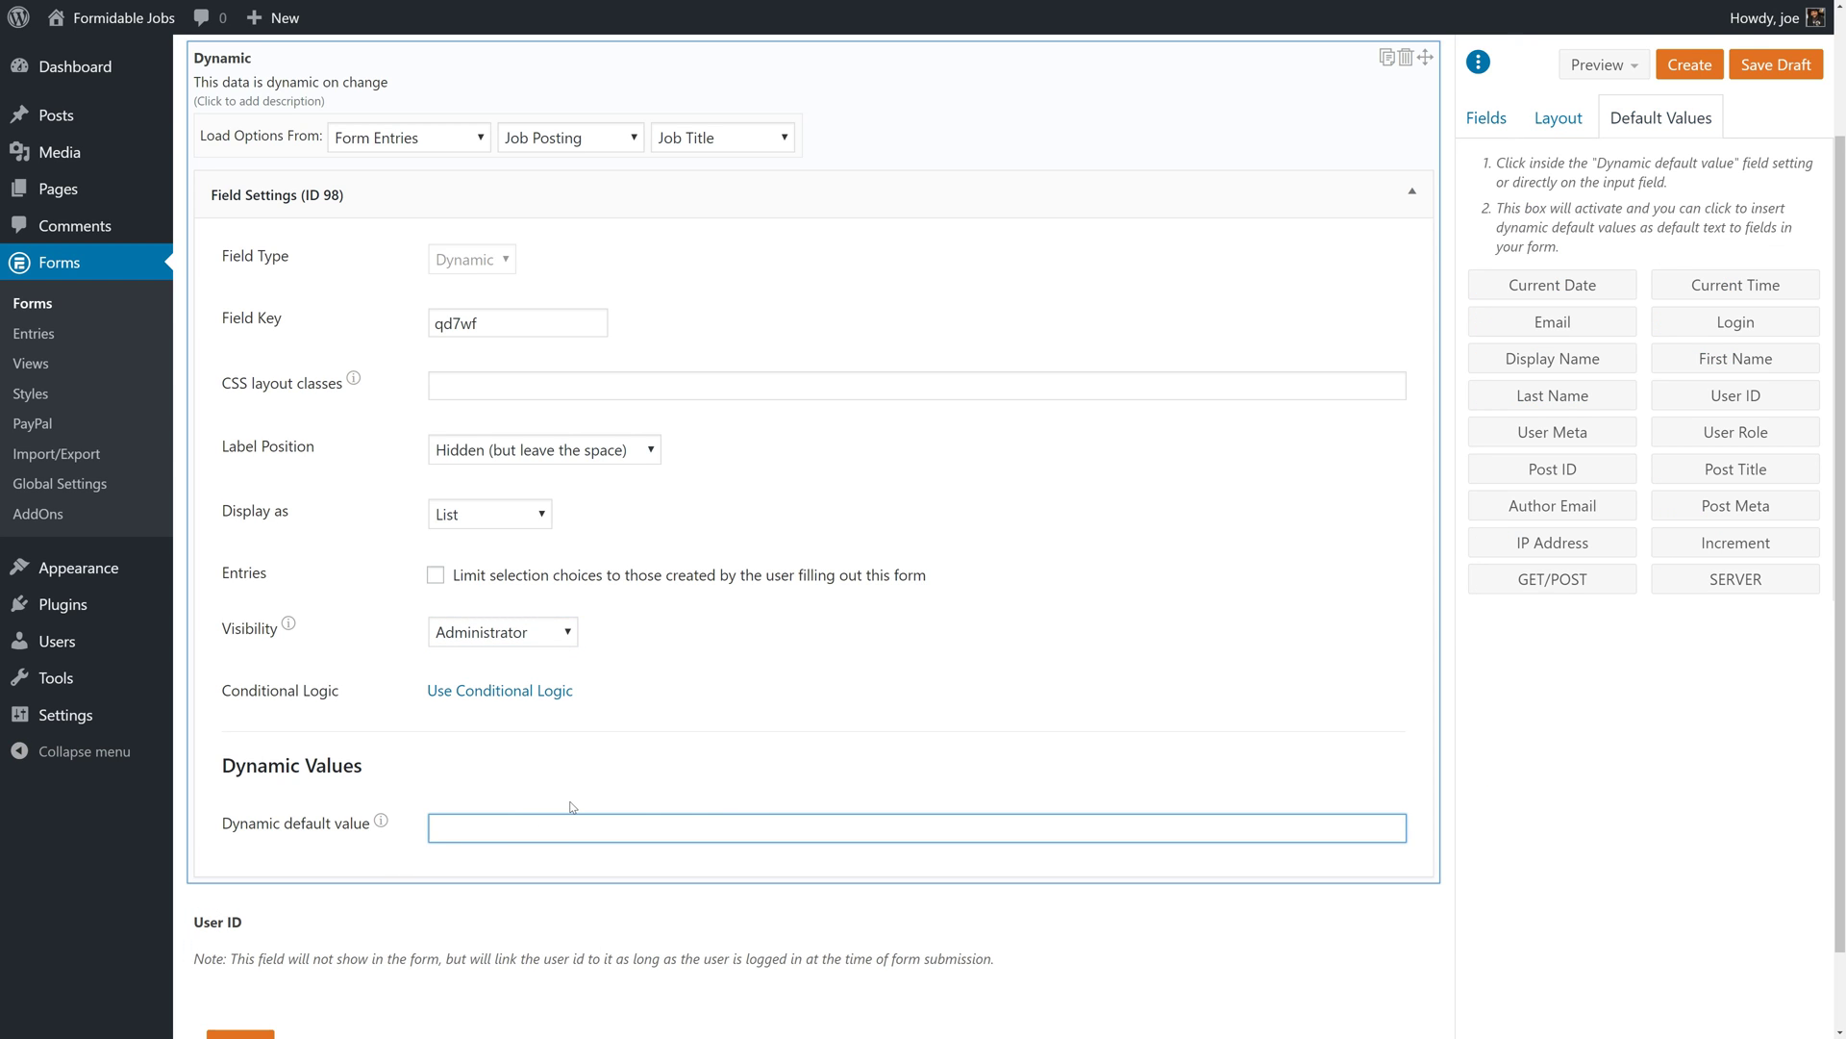
pyautogui.write('[get param=entry]')
pyautogui.scroll(-1, 576, 806)
pyautogui.scroll(3, 574, 818)
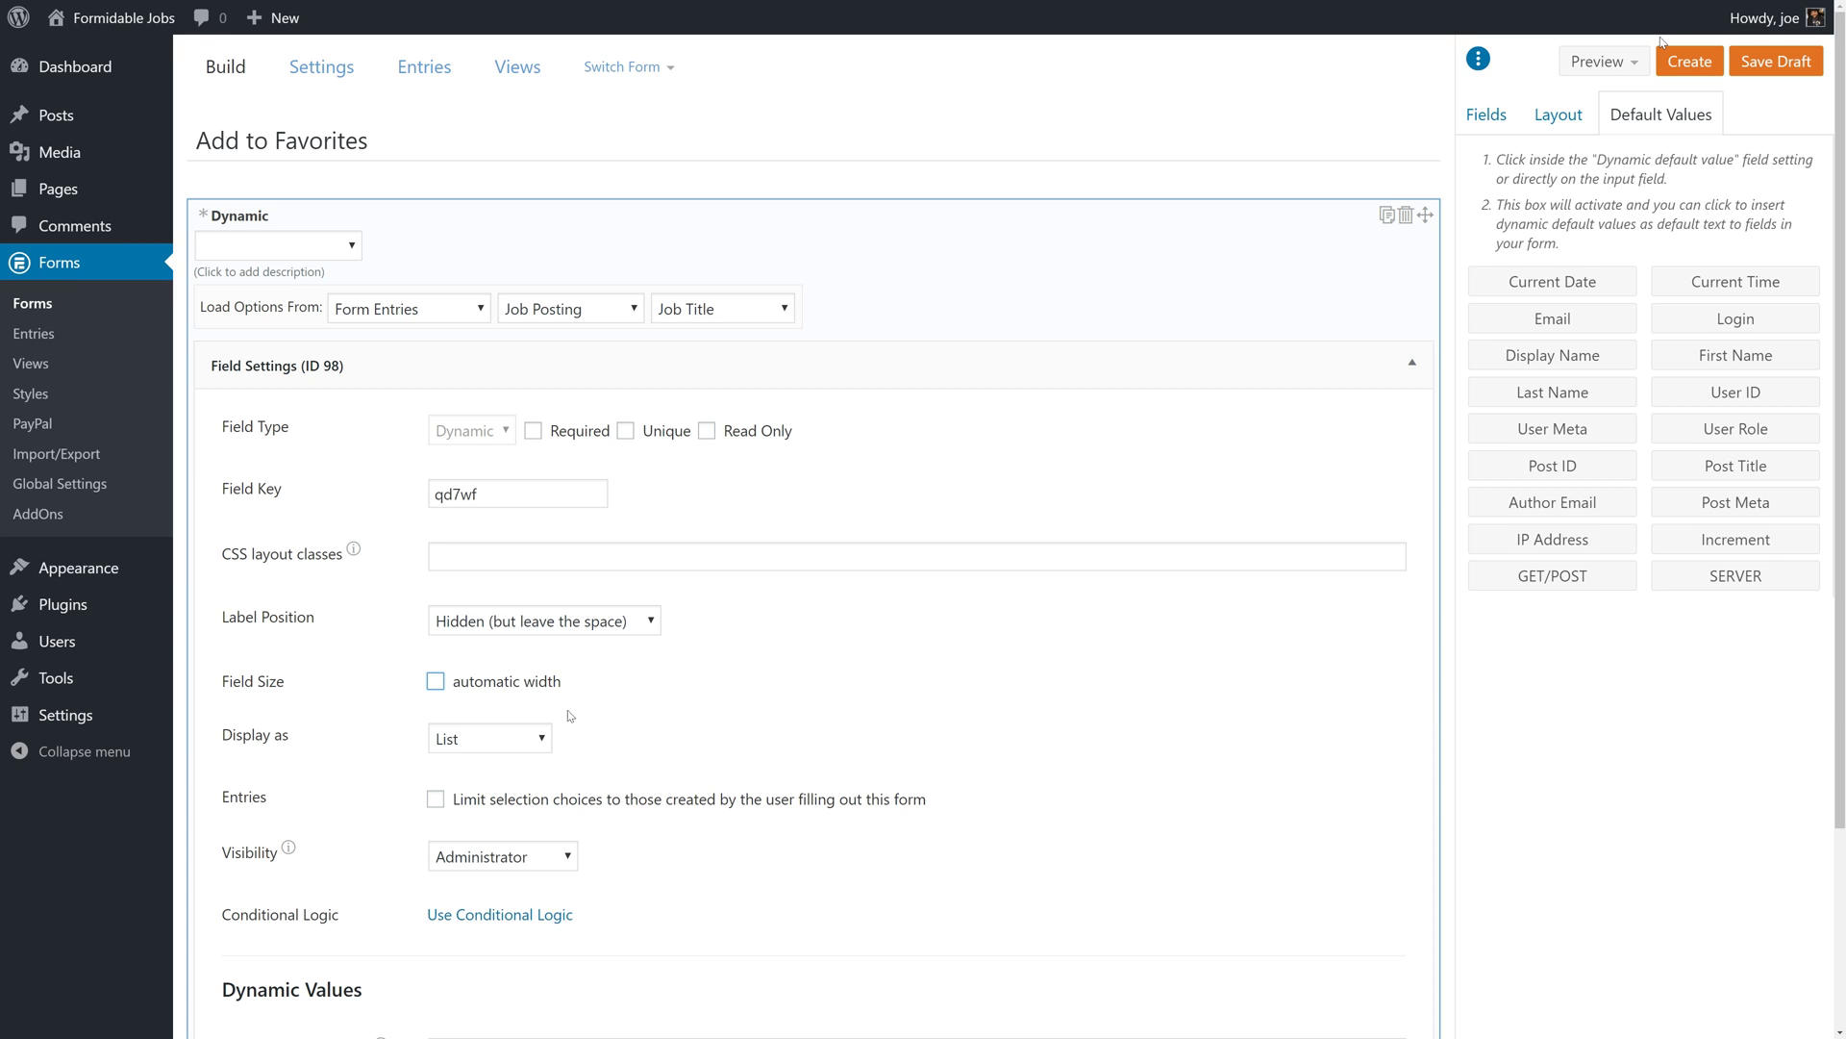
# Step: Display the Dynamic field as a Dropdown with automatic width
pyautogui.click(512, 738)
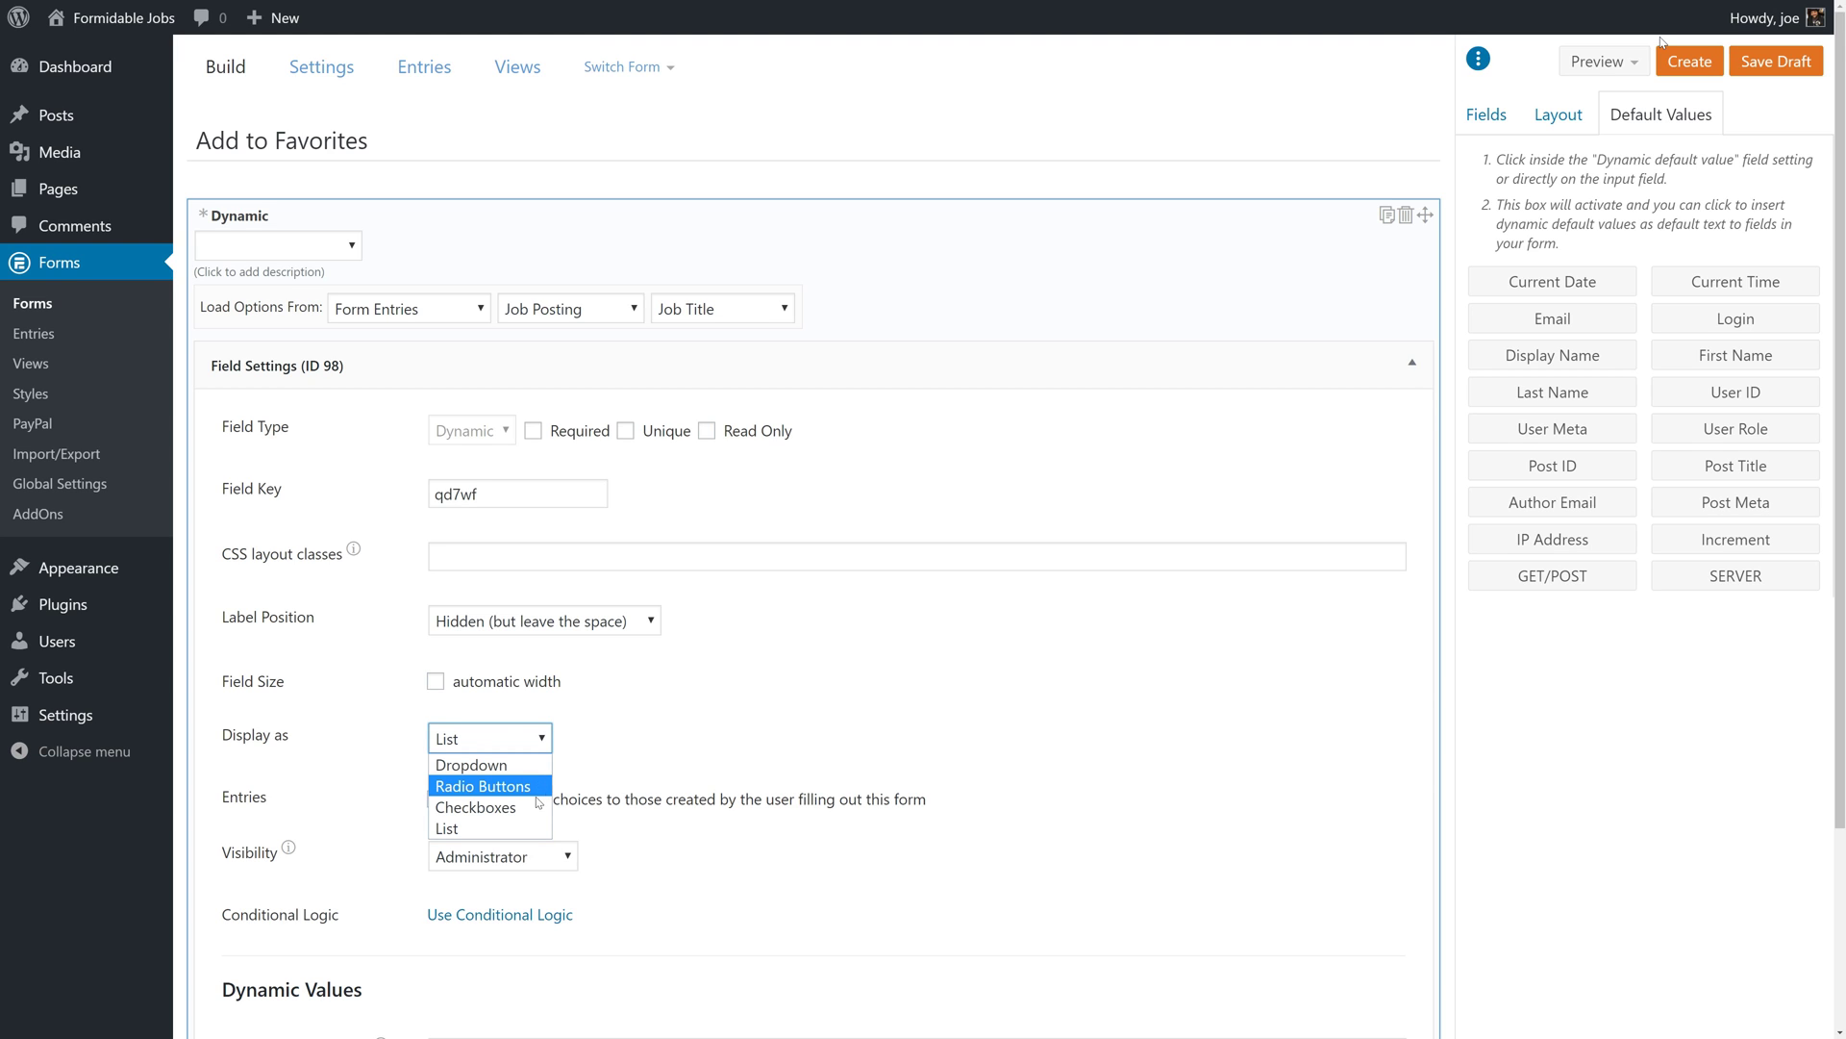
pyautogui.click(506, 765)
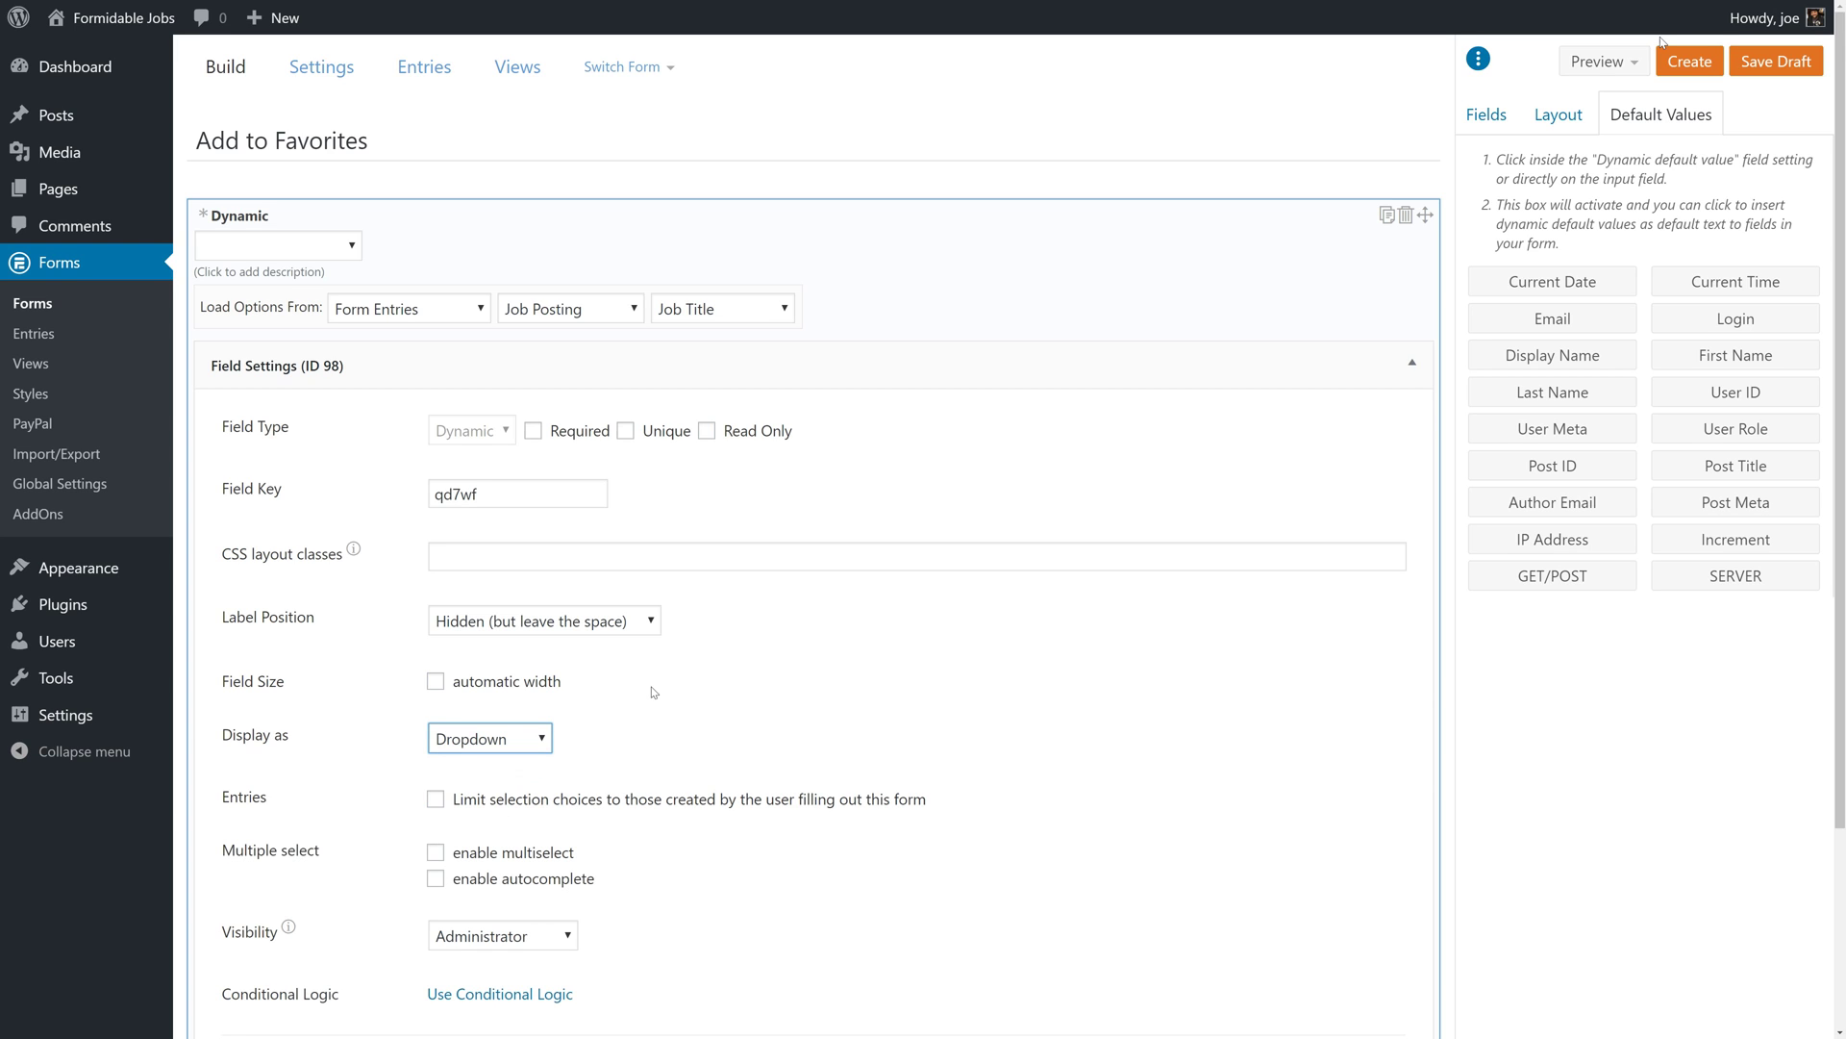
pyautogui.click(485, 682)
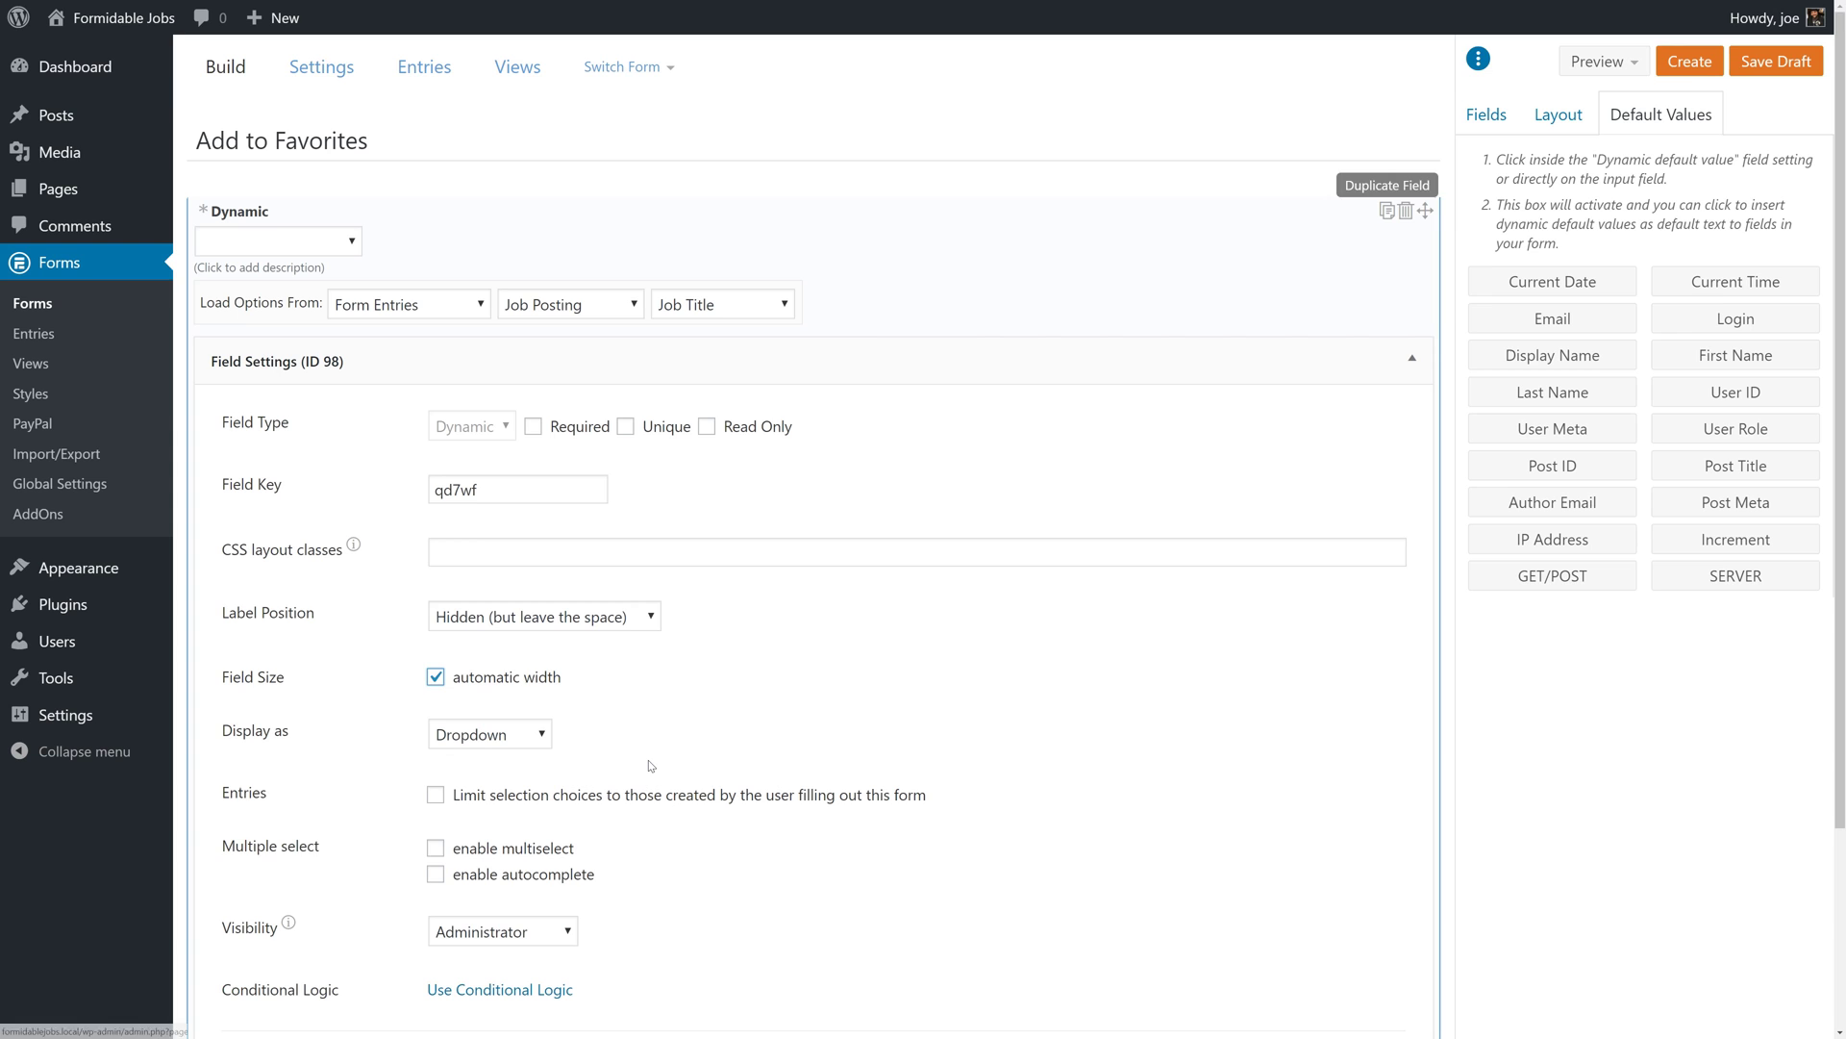
# Step: Save the new form and set On Submit to Redirect to URL
pyautogui.click(1689, 64)
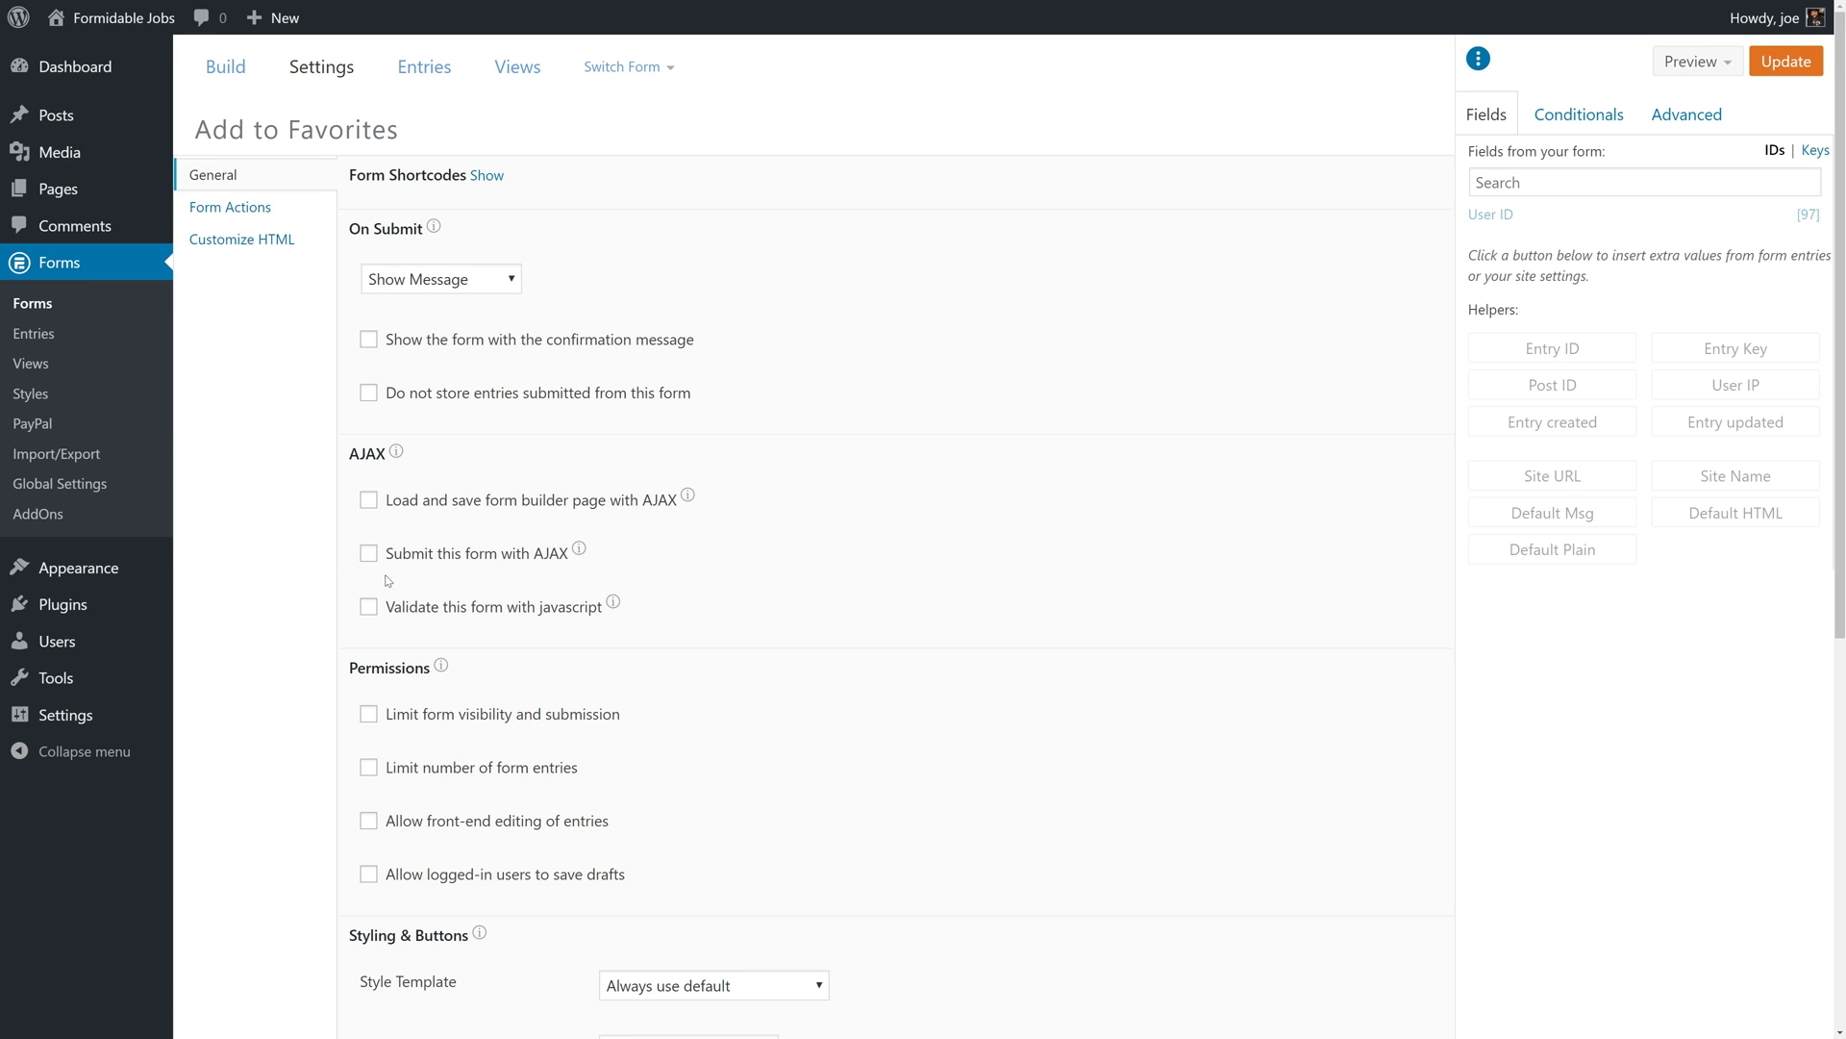
pyautogui.click(471, 290)
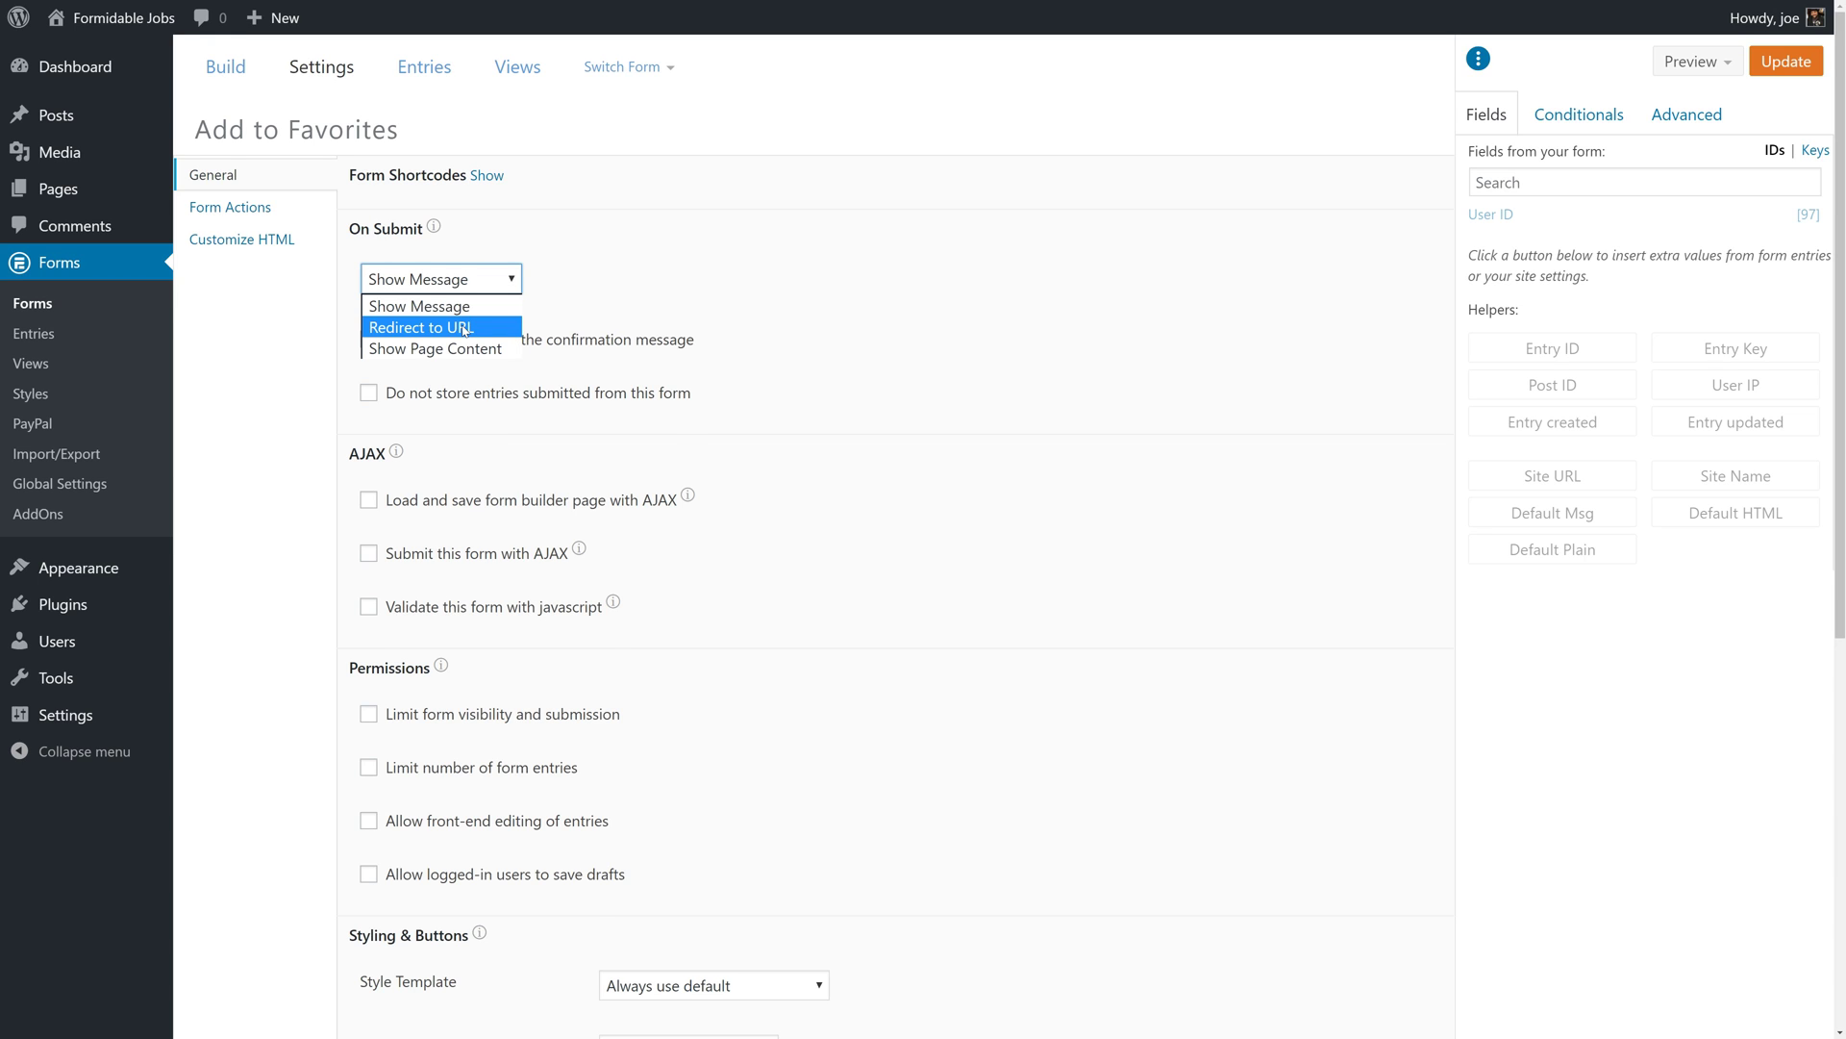
pyautogui.click(463, 330)
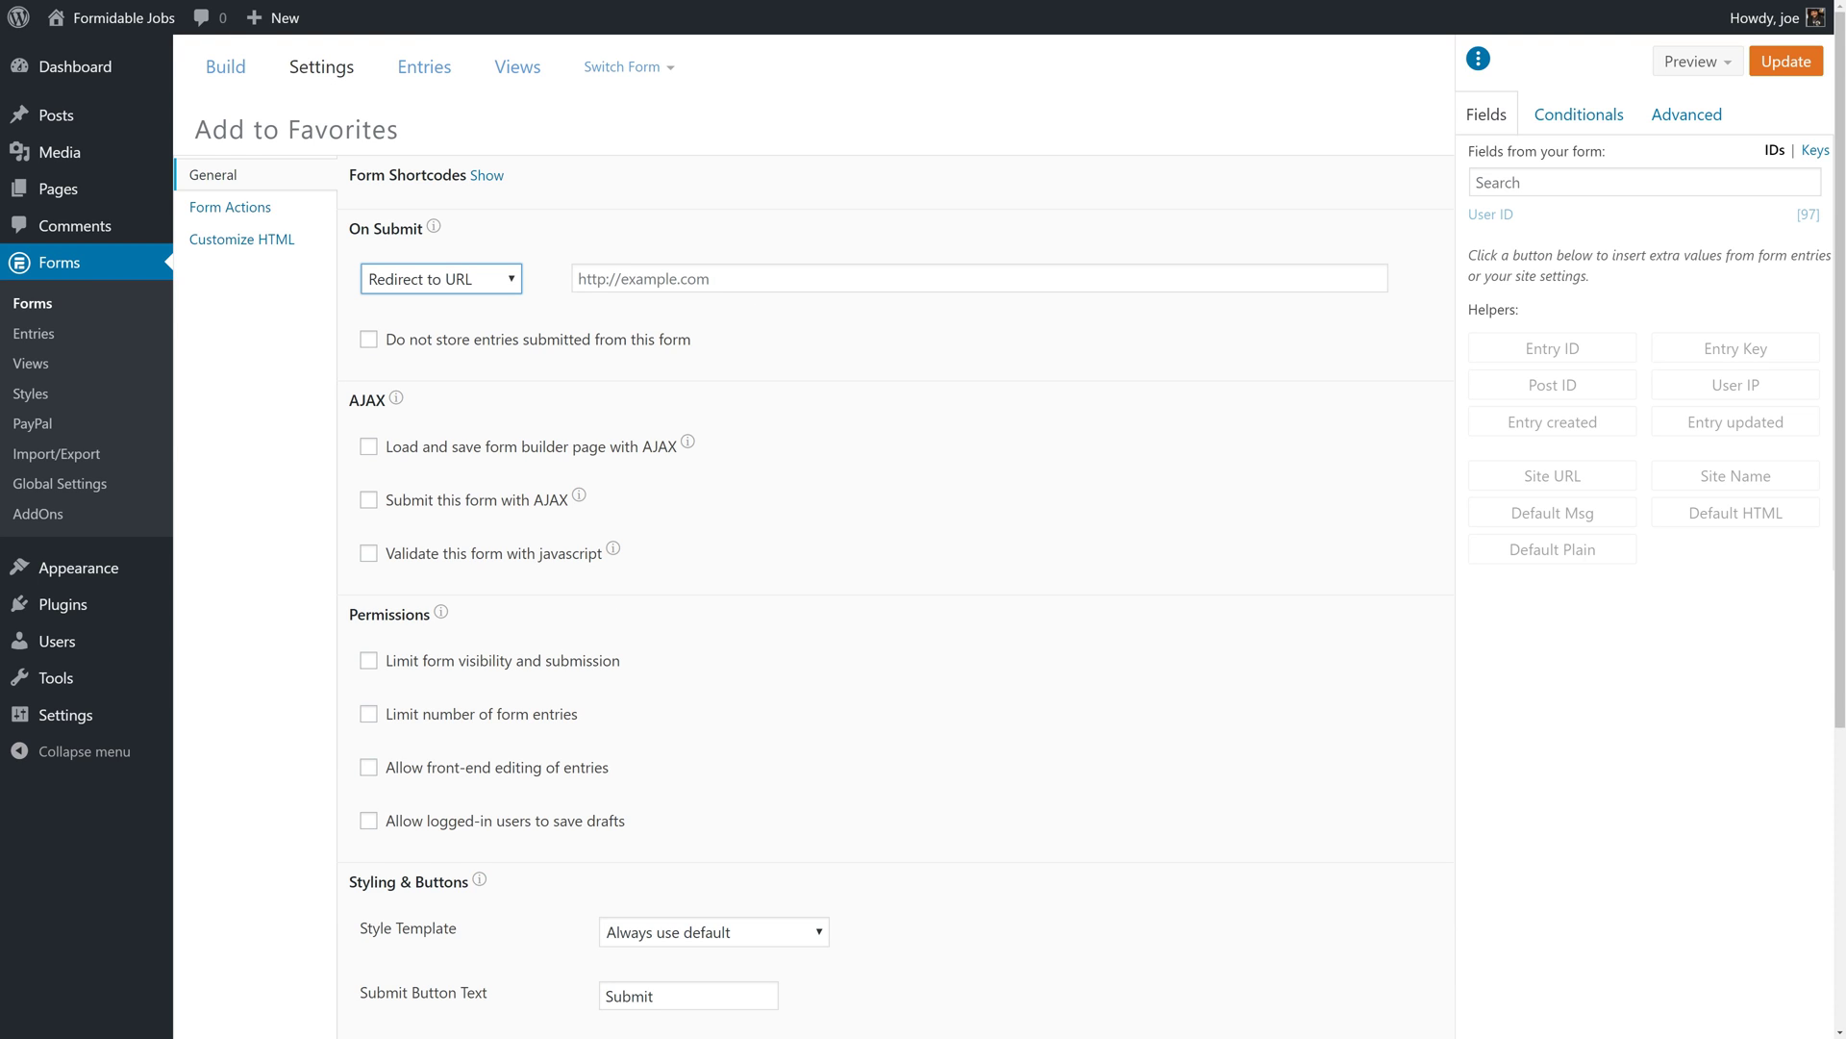
# Step: Enable AJAX submission, limit the form to logged-in users, and allow front-end editing
pyautogui.click(452, 510)
pyautogui.scroll(-2, 763, 527)
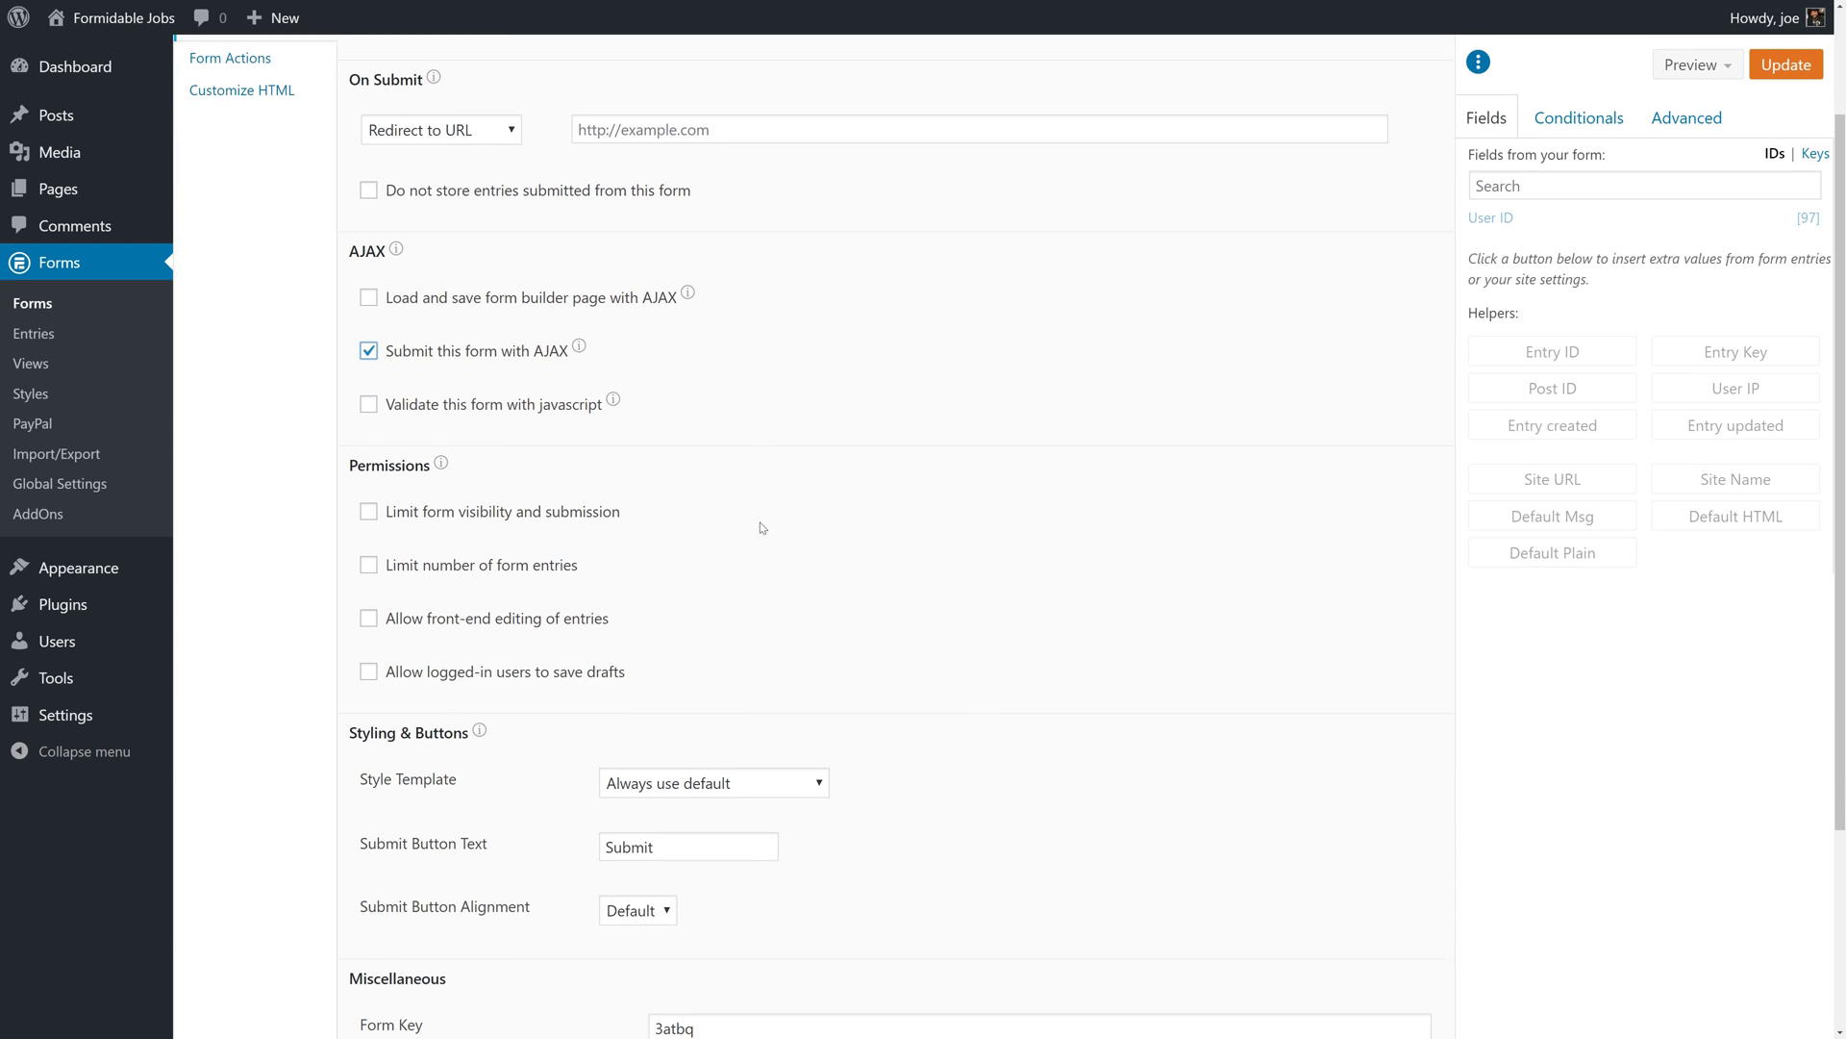
pyautogui.click(403, 506)
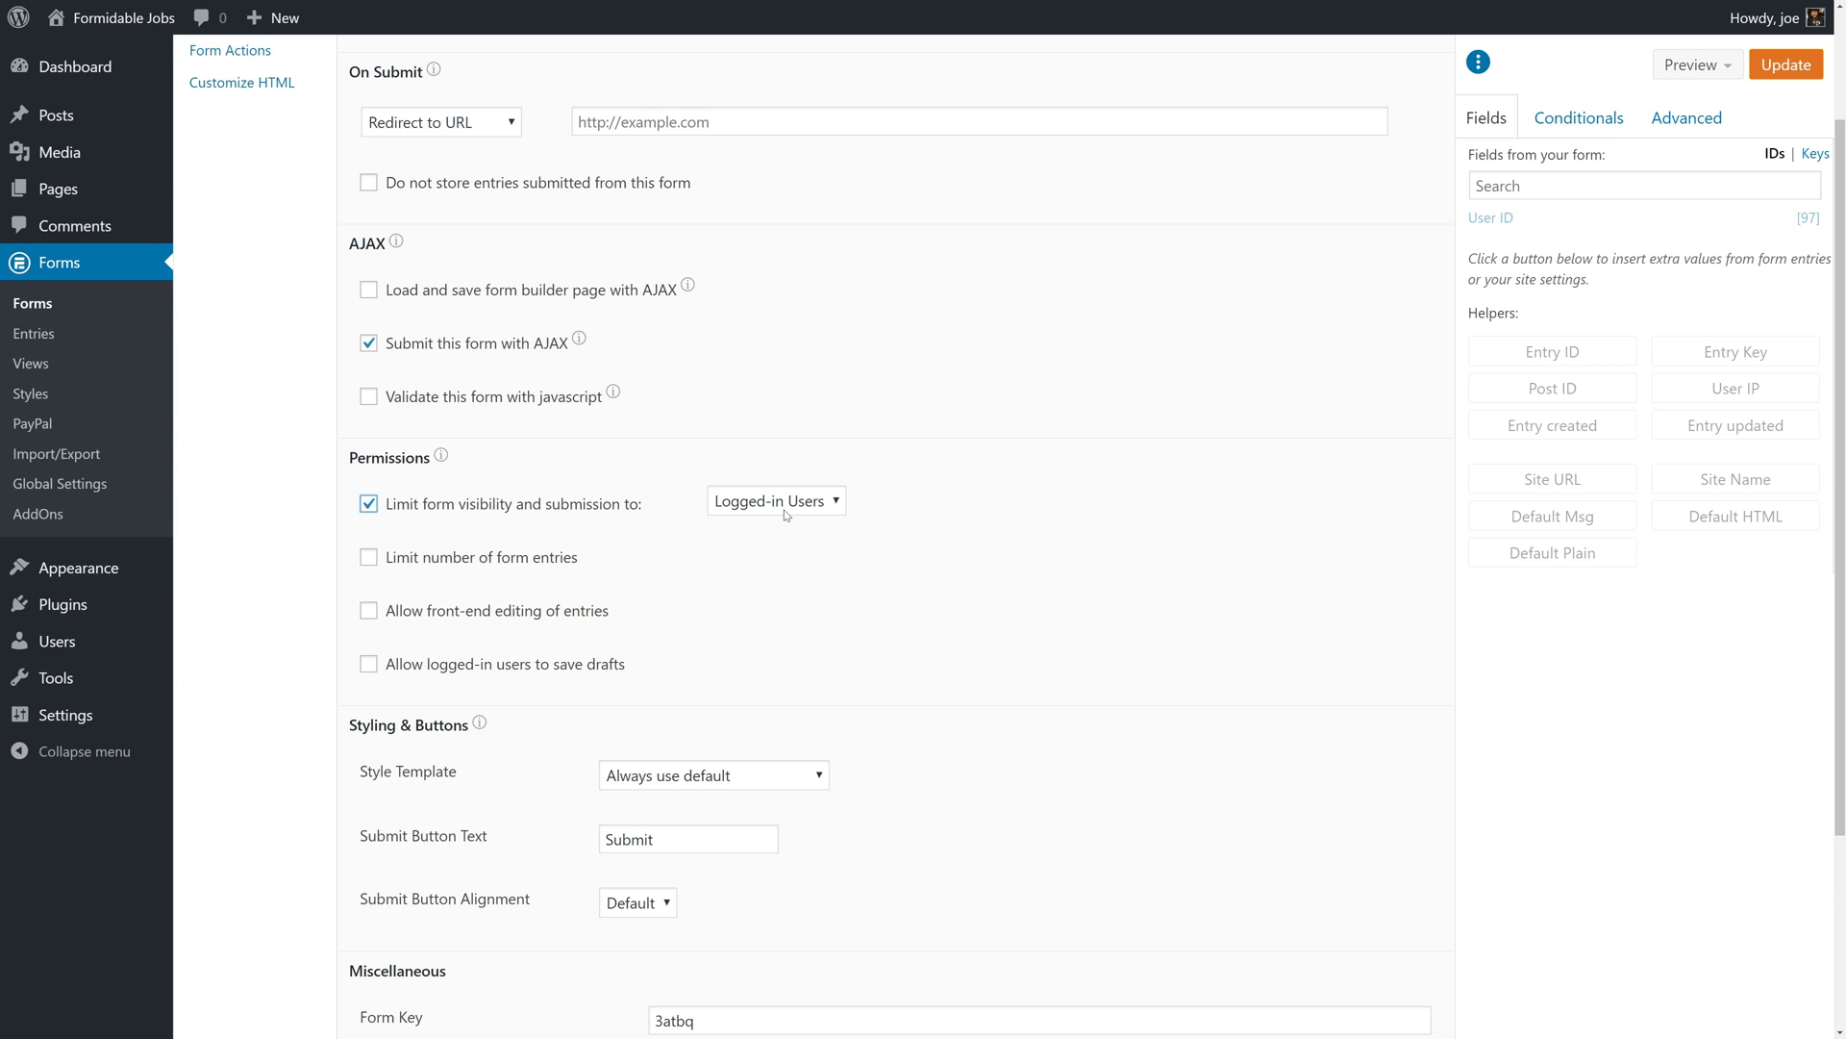
pyautogui.click(486, 614)
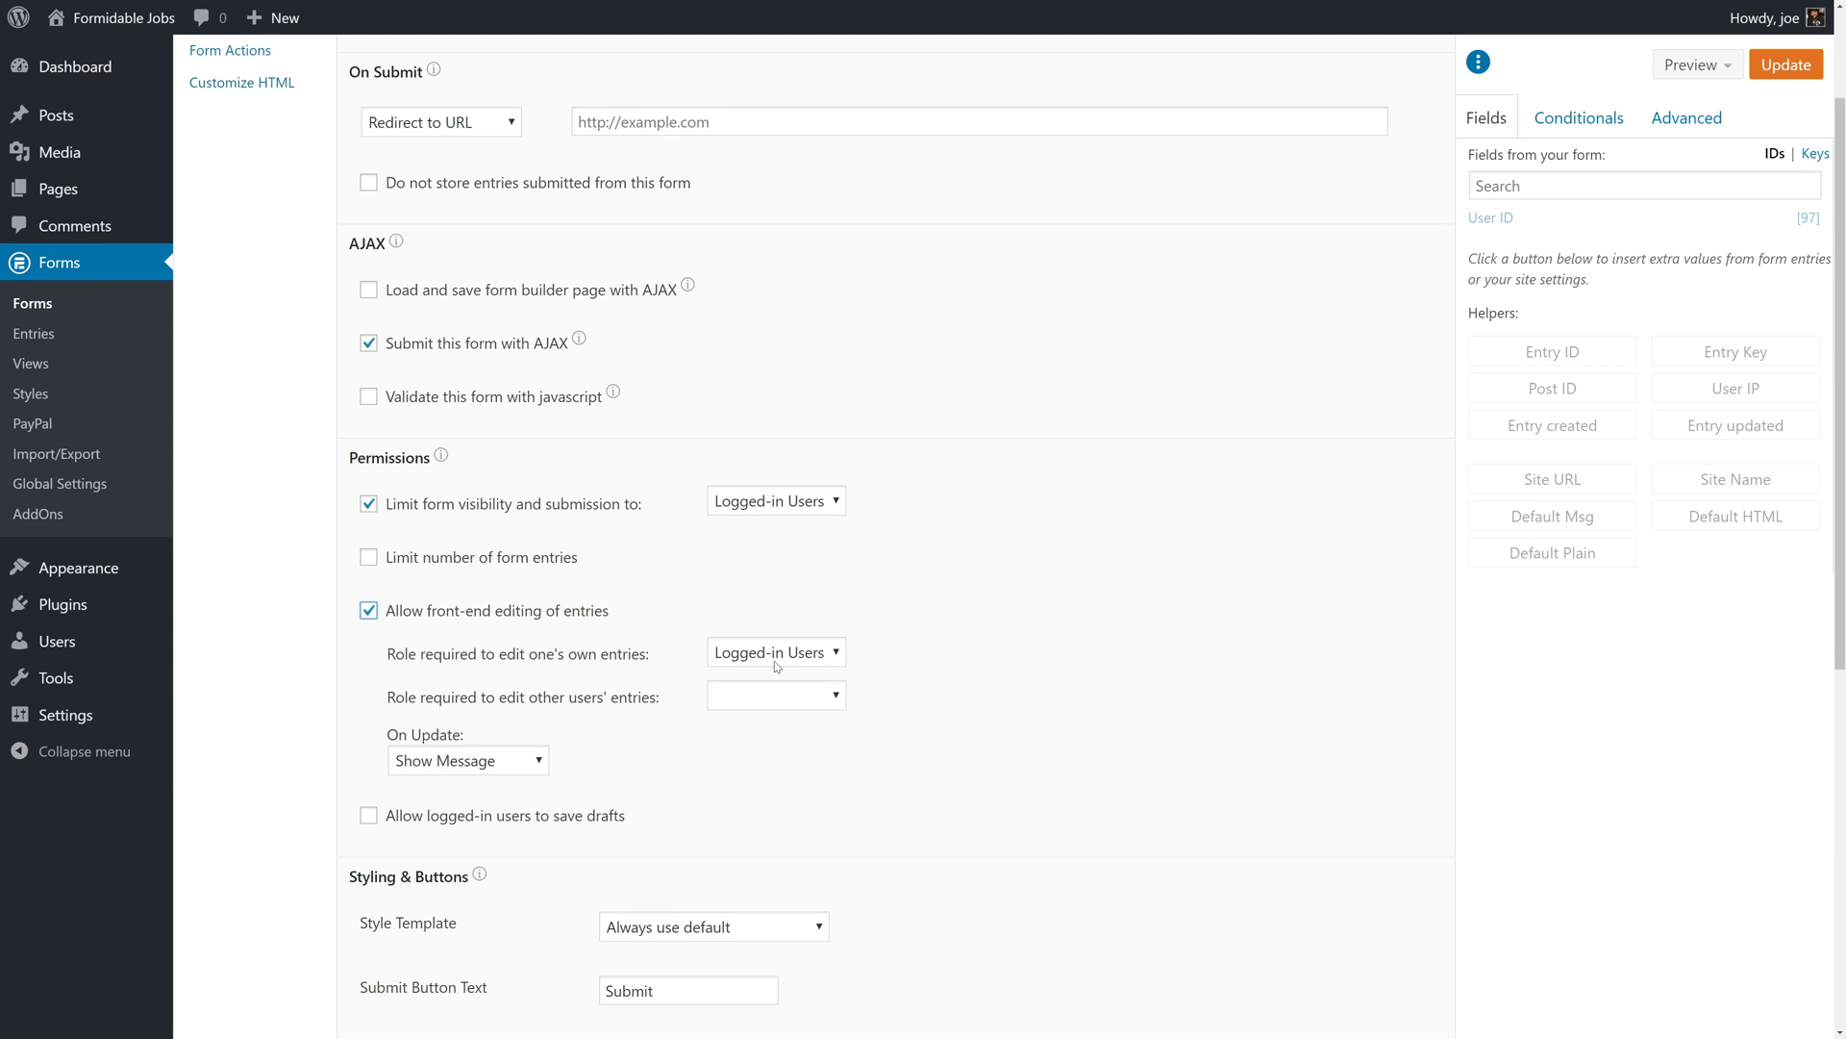
# Step: Change the submit button text from 'Submit' to 'Add to Favorites' and update the settings
pyautogui.scroll(-7, 622, 814)
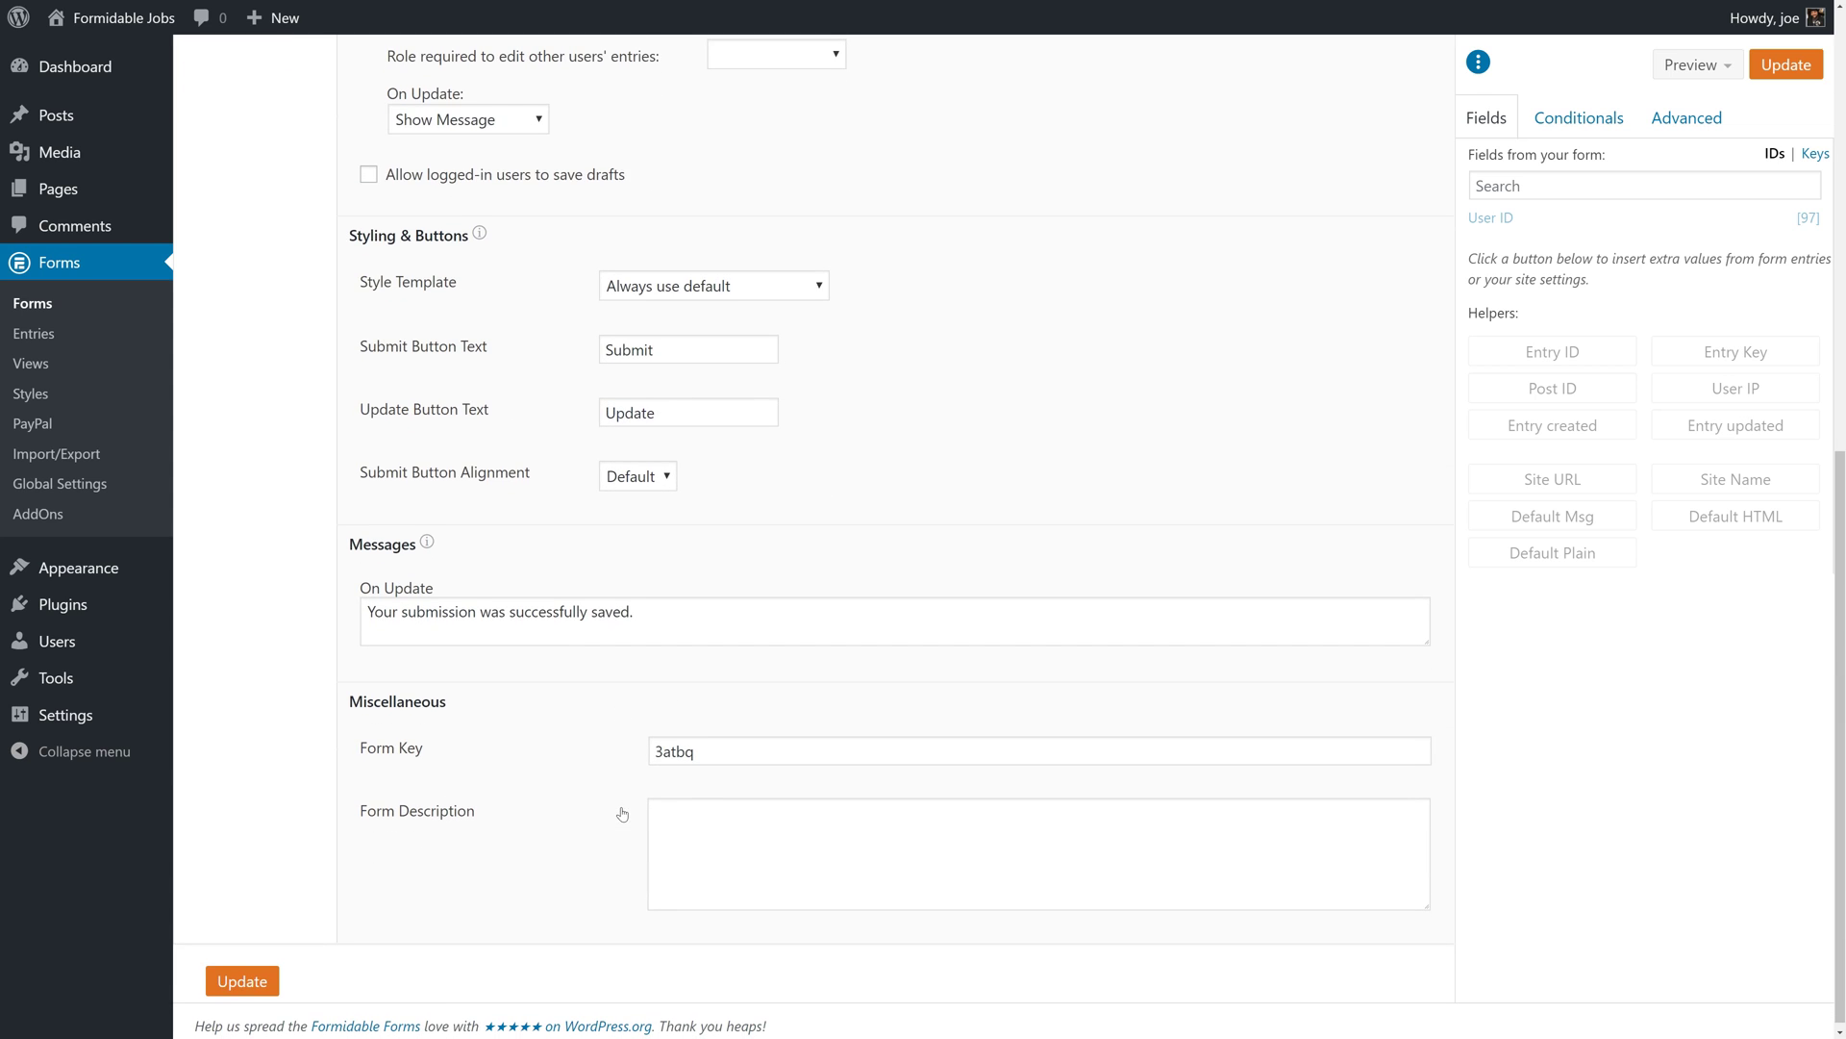
pyautogui.moveTo(661, 349); pyautogui.dragTo(582, 345)
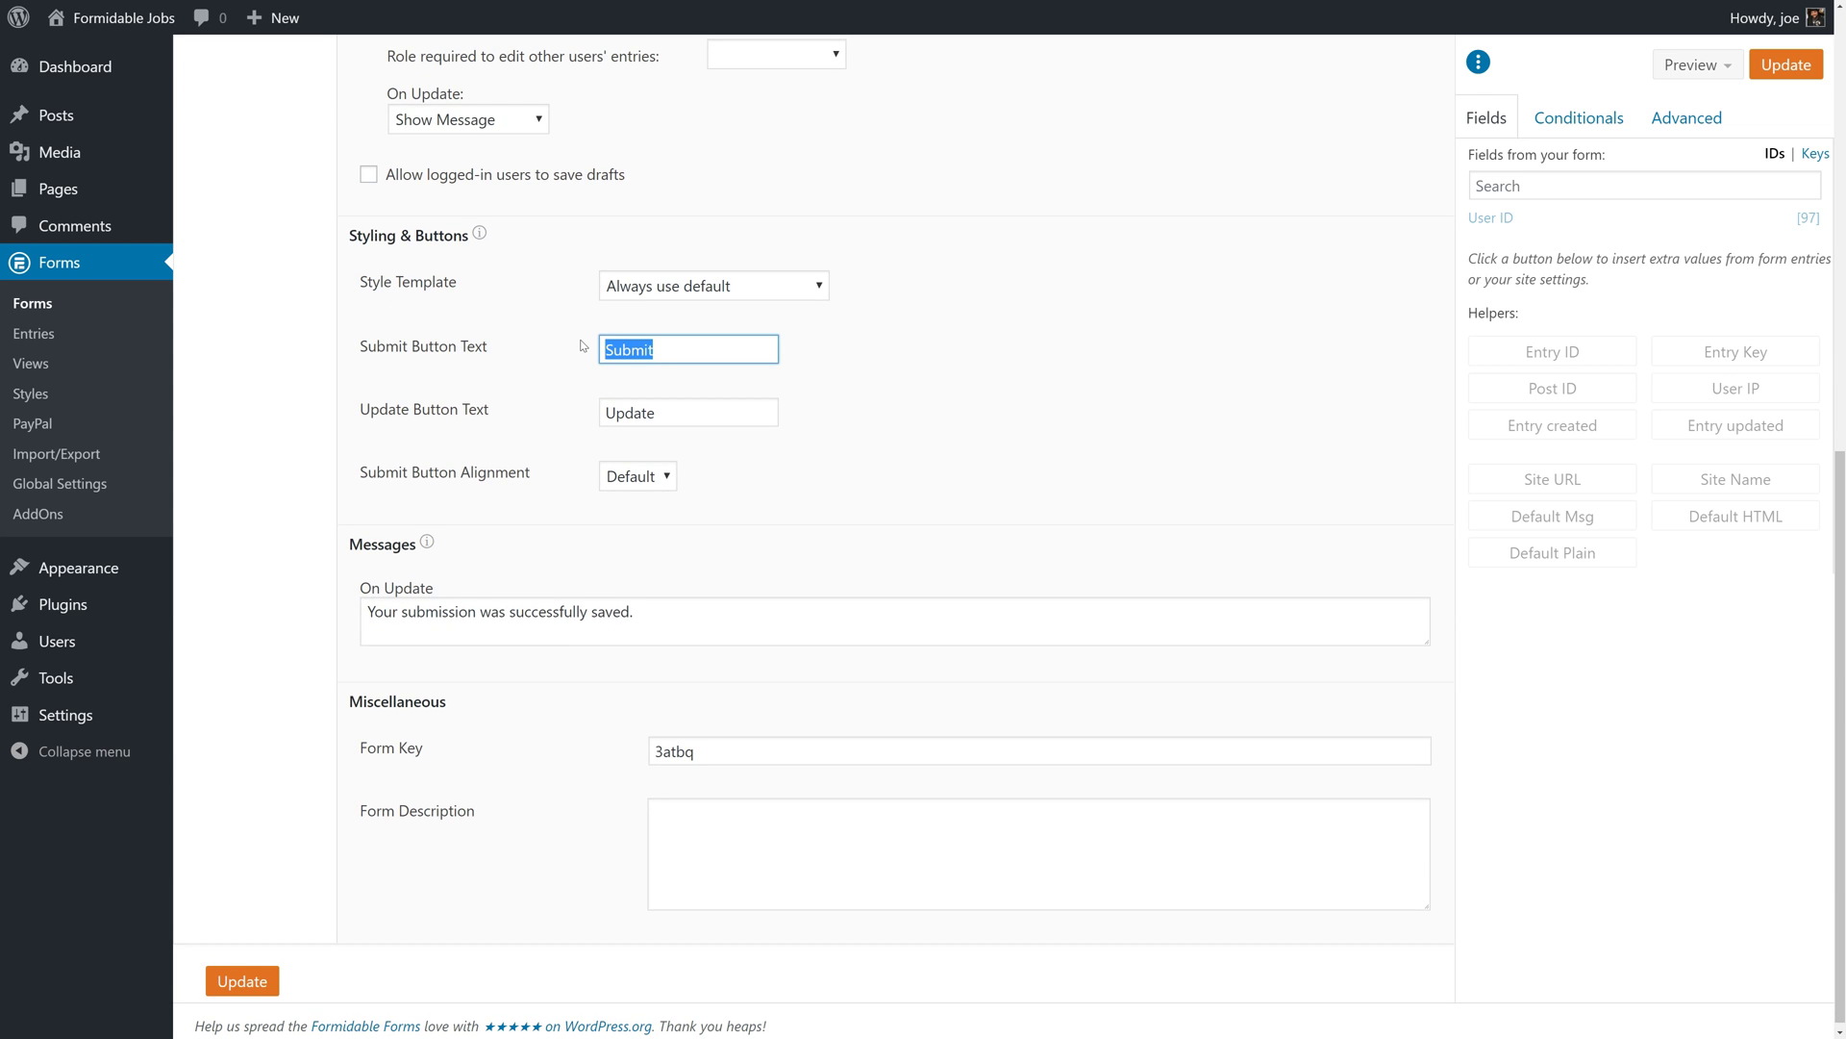
pyautogui.press('BackSpace')
pyautogui.write('Add to Favorites')
pyautogui.click(244, 981)
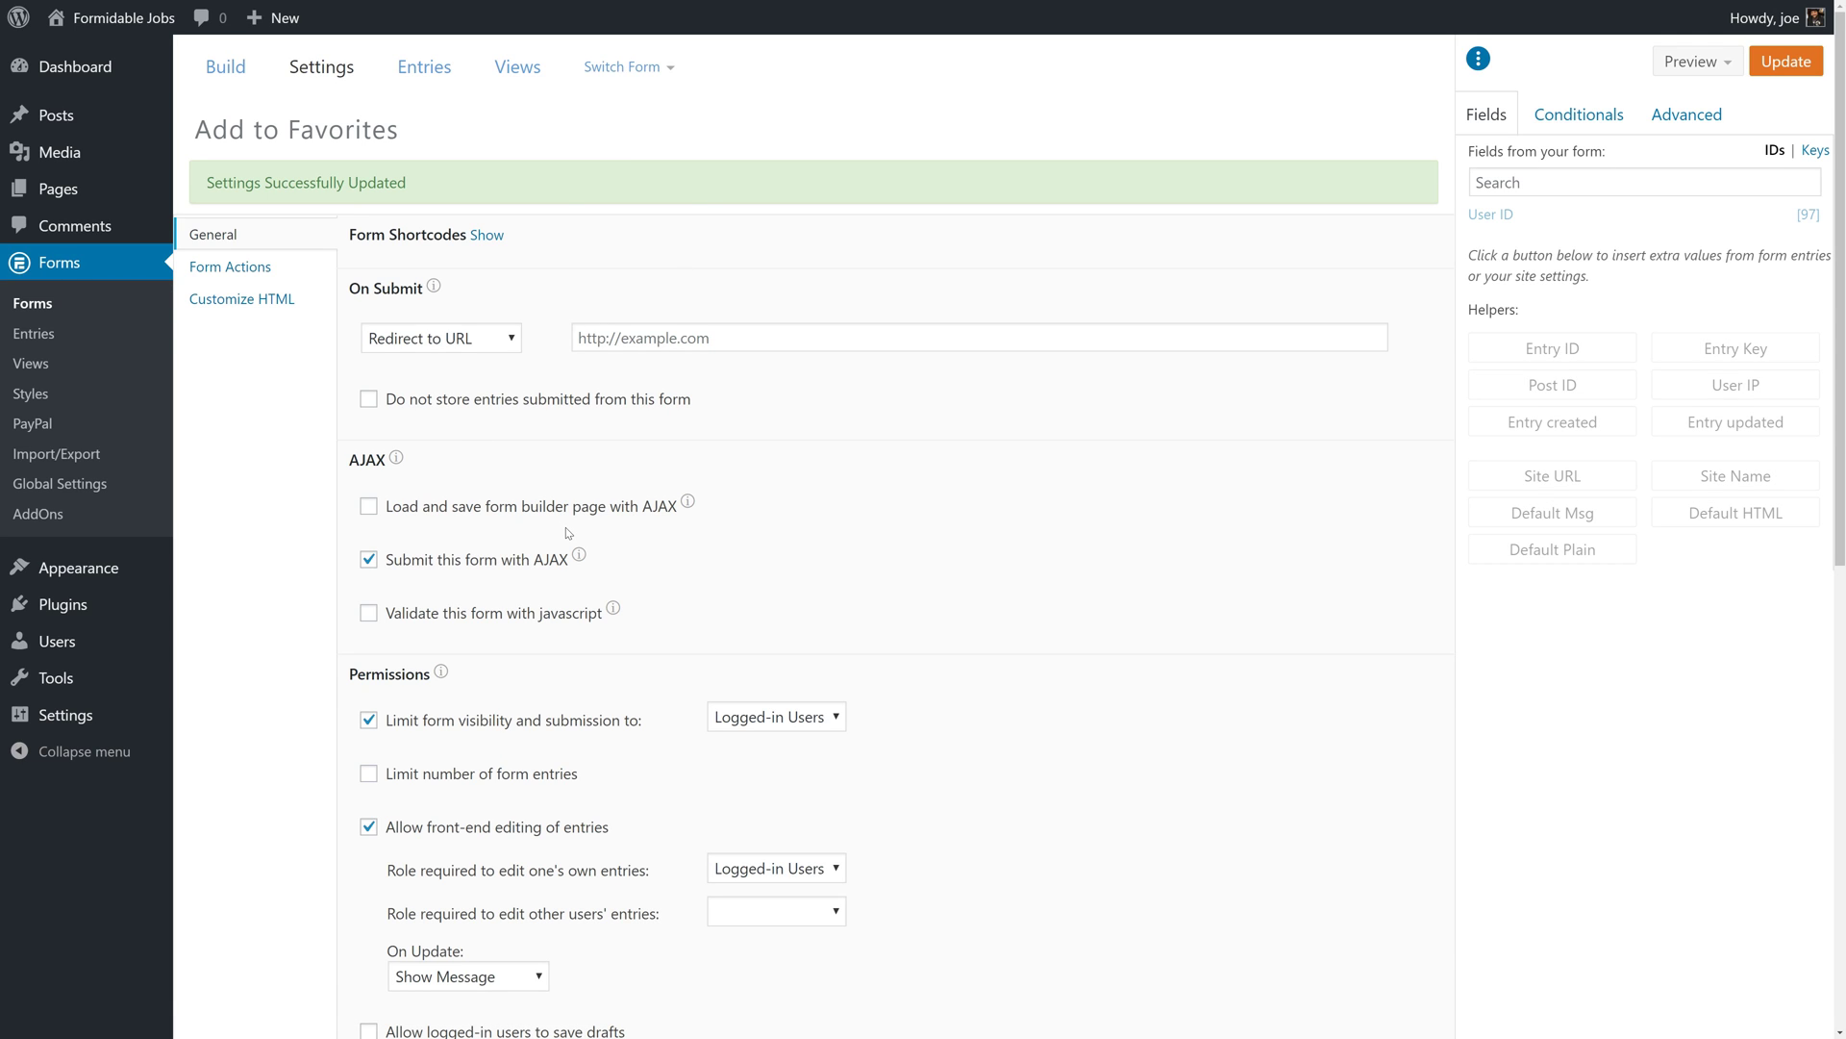
# Step: Open the Job Listings view from the Views list and review its settings
pyautogui.click(30, 364)
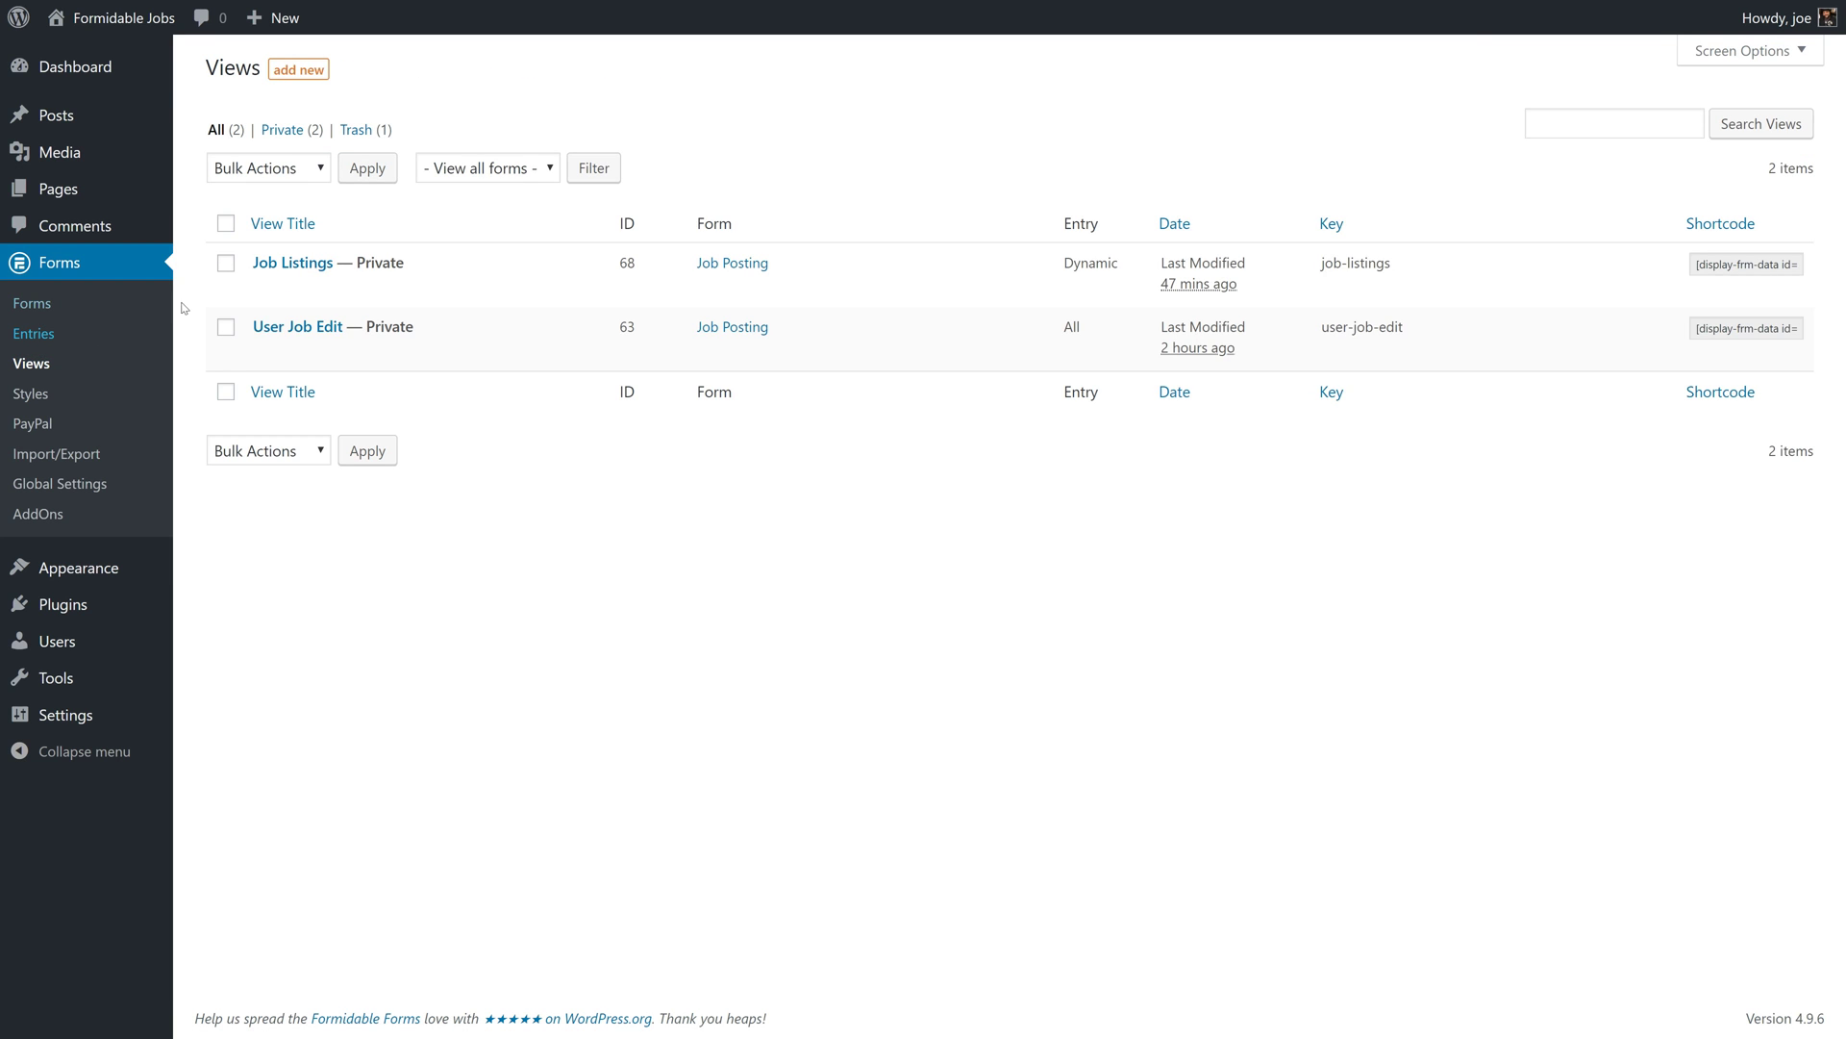
pyautogui.click(286, 266)
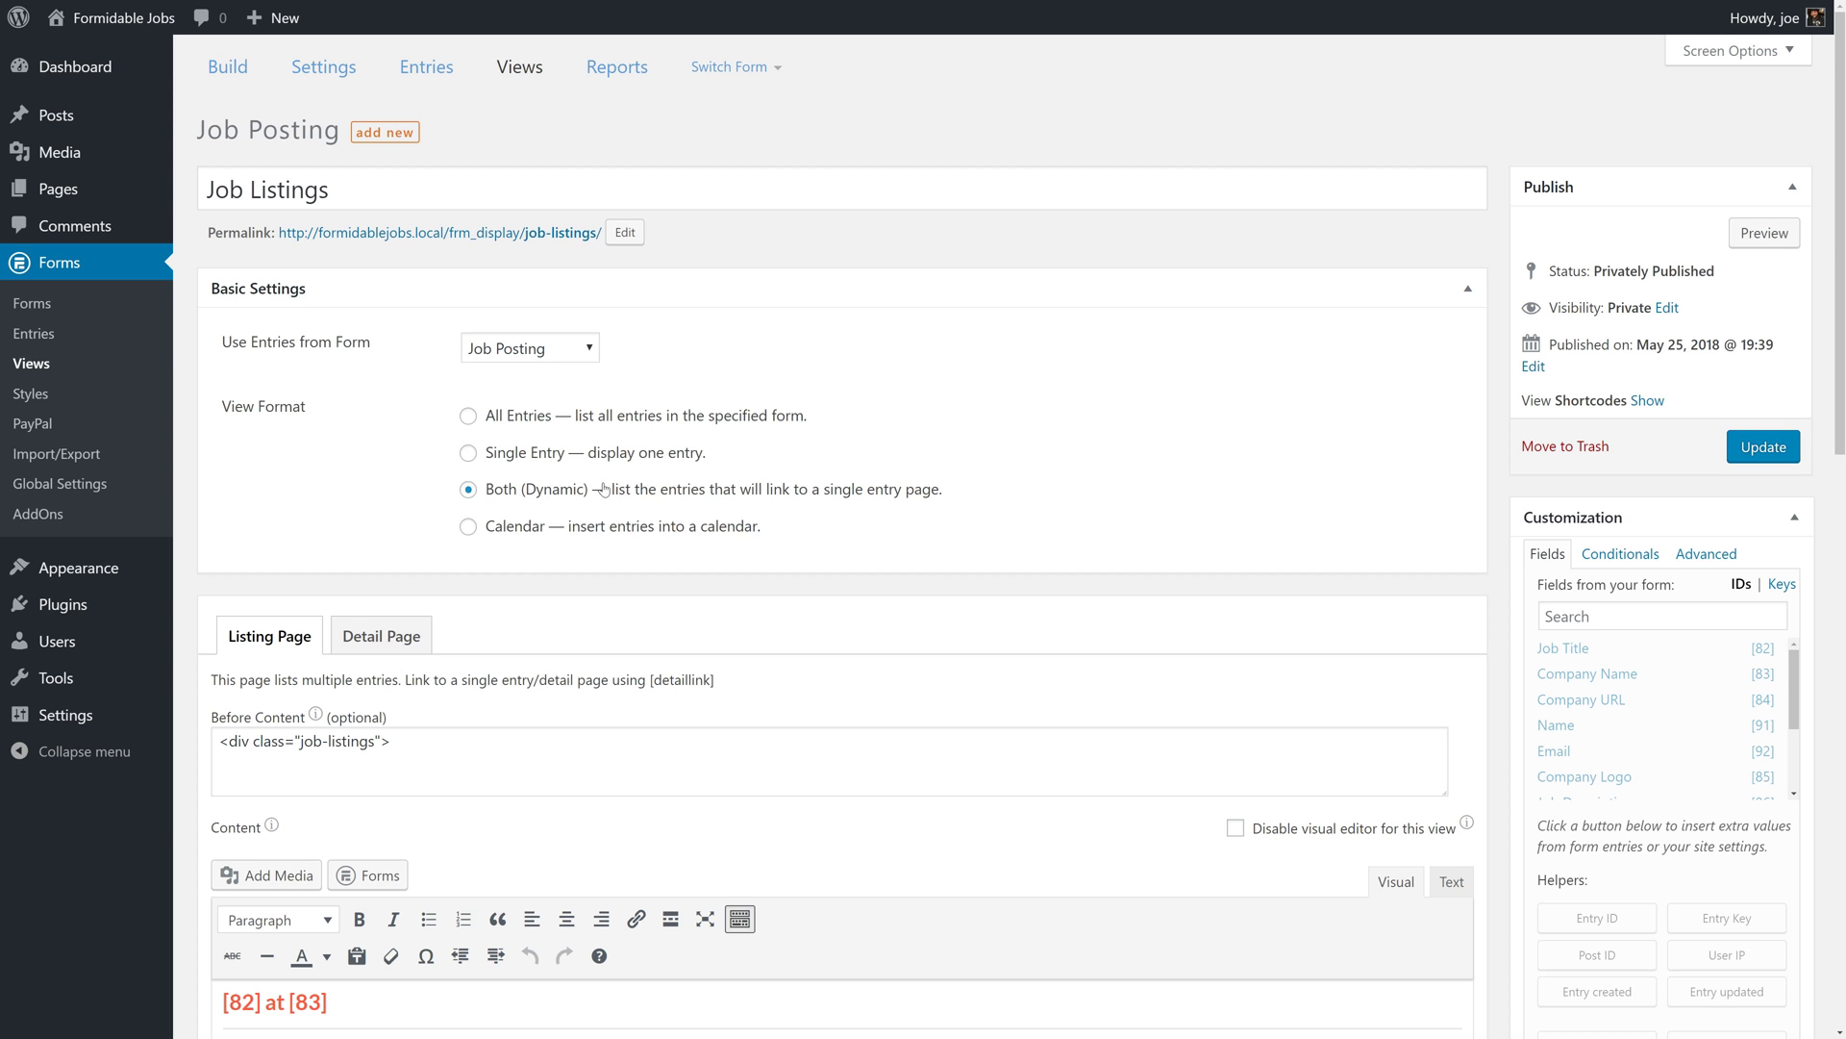
pyautogui.scroll(-10, 605, 519)
pyautogui.scroll(-3, 610, 540)
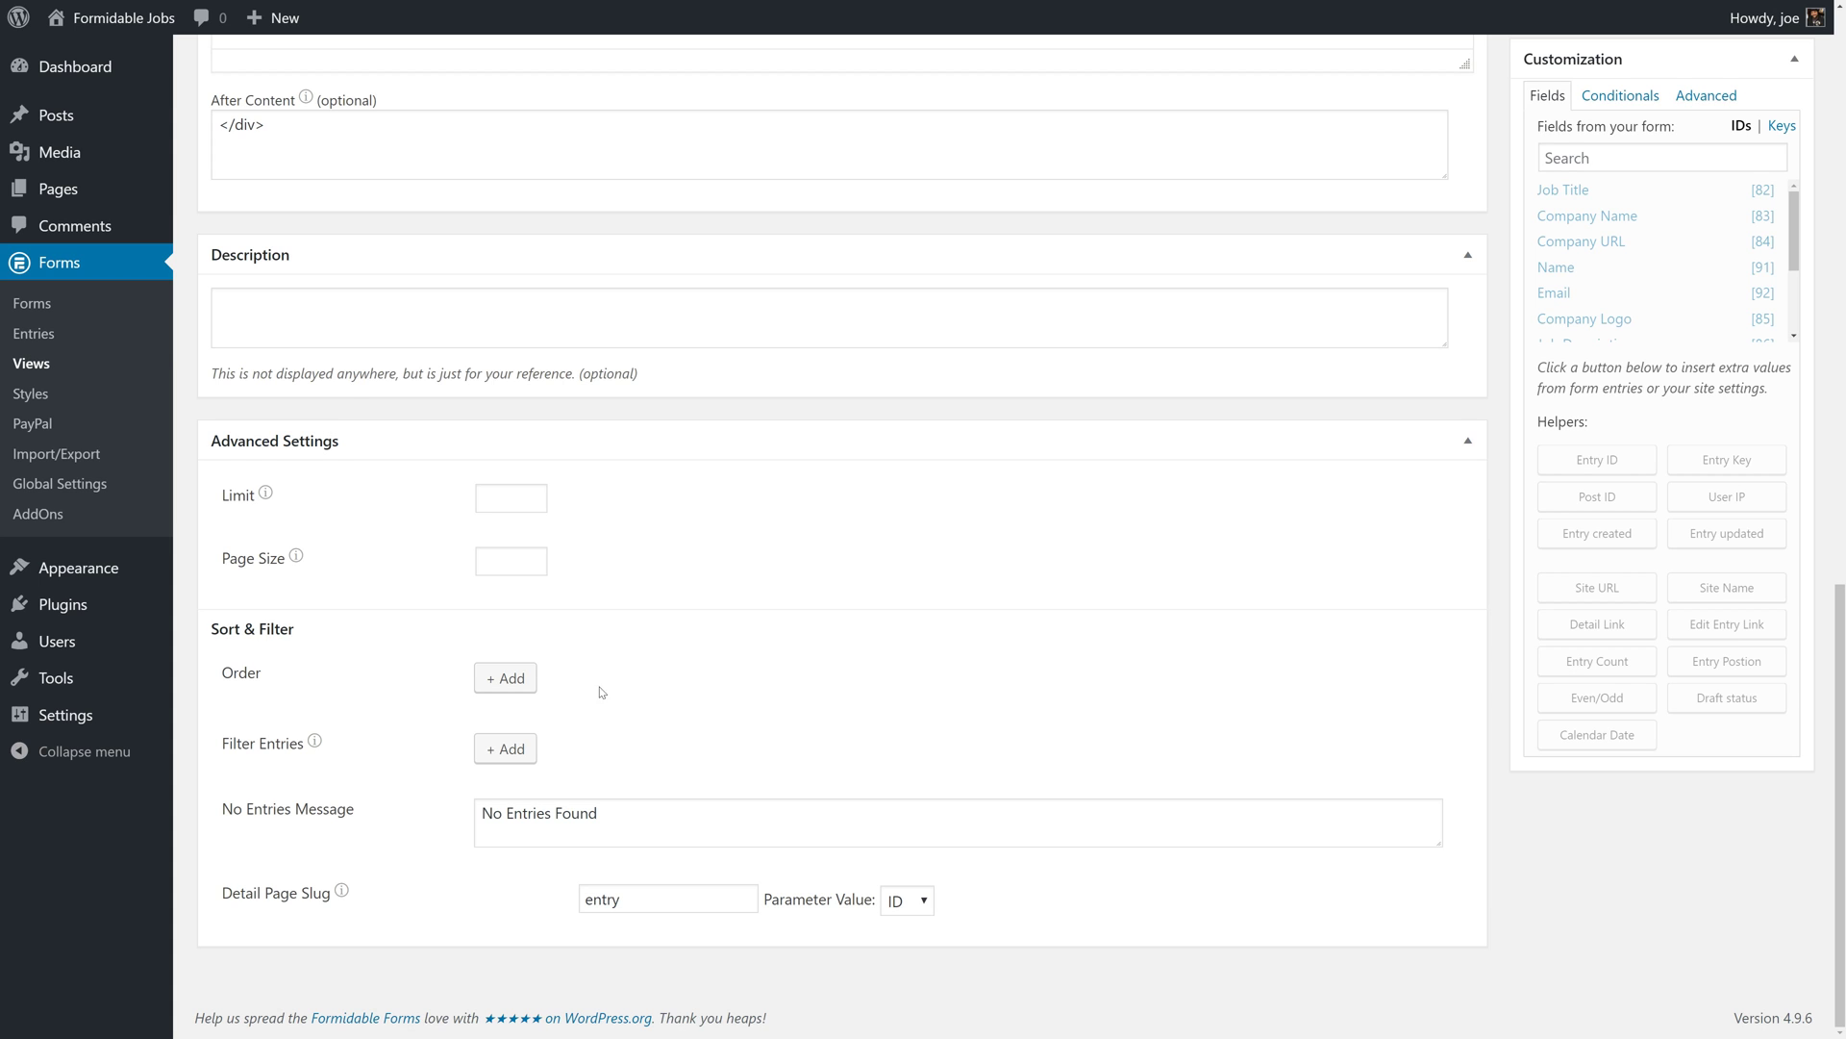
pyautogui.scroll(12, 587, 760)
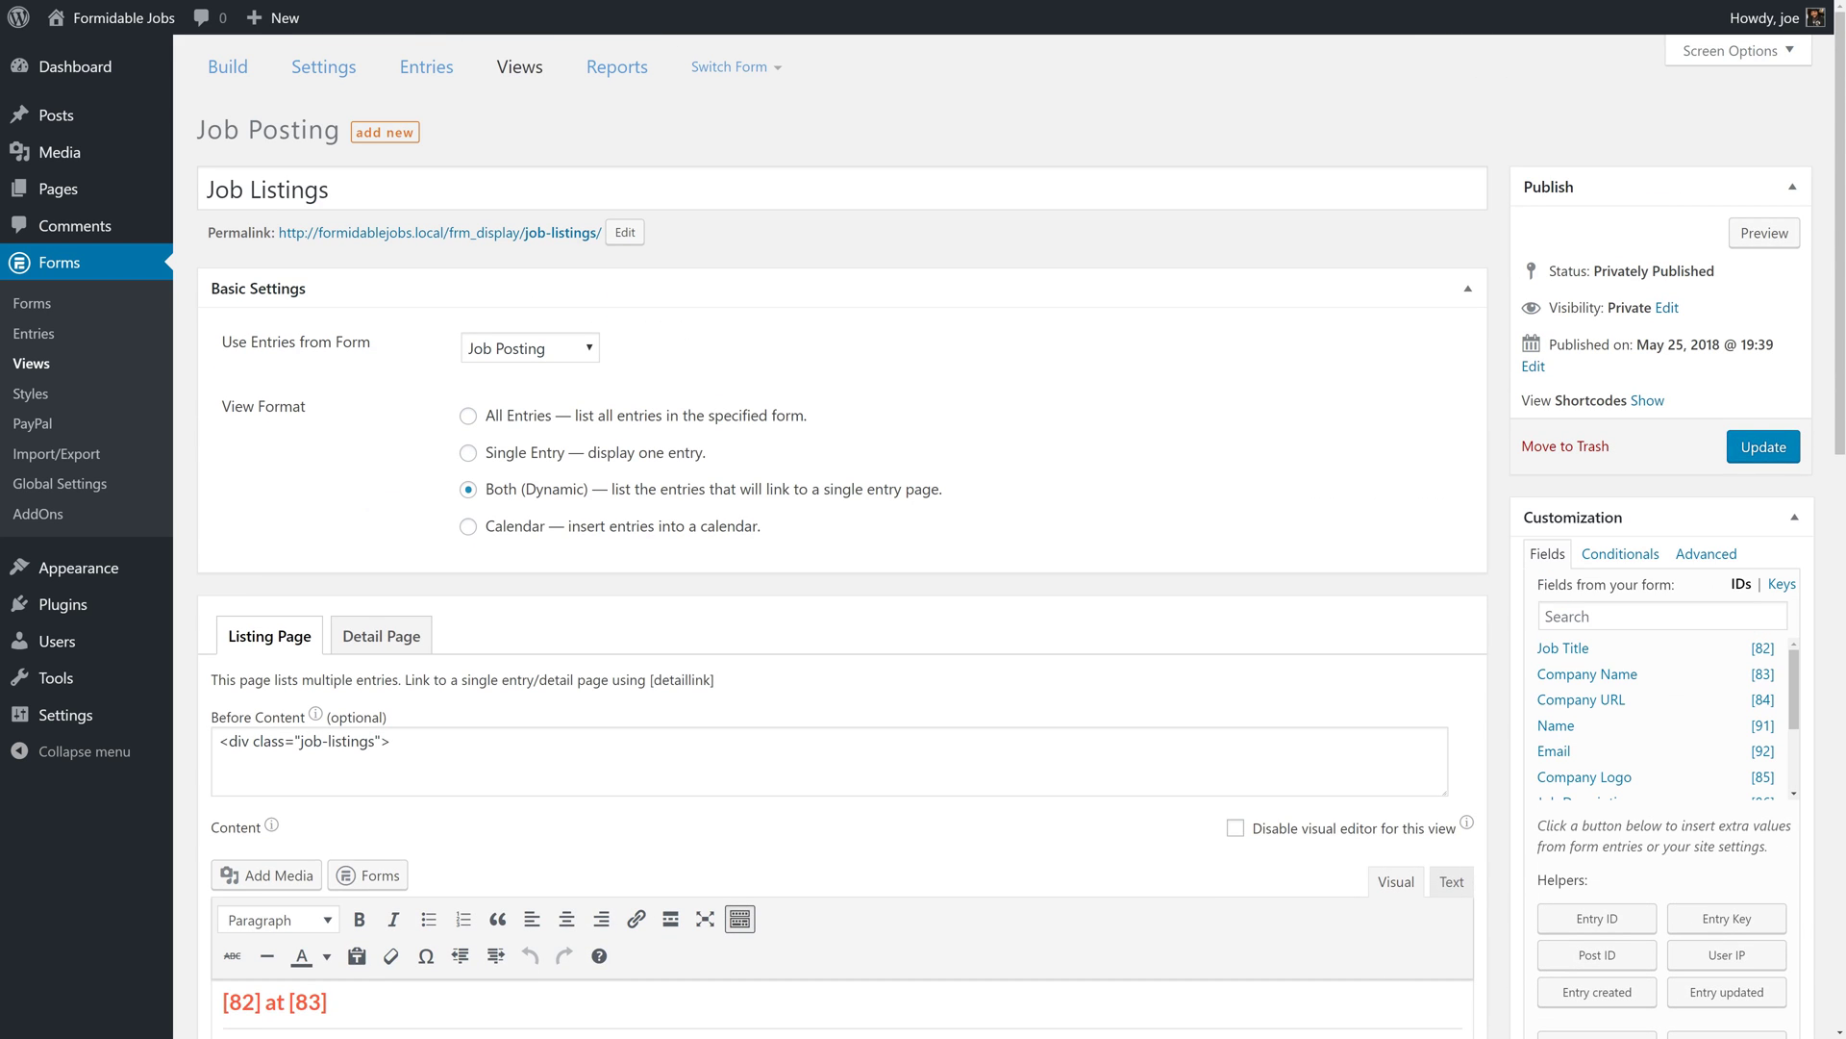
# Step: Add a new paragraph after the 'Learn more about [83]' line in the detail page content
pyautogui.click(382, 636)
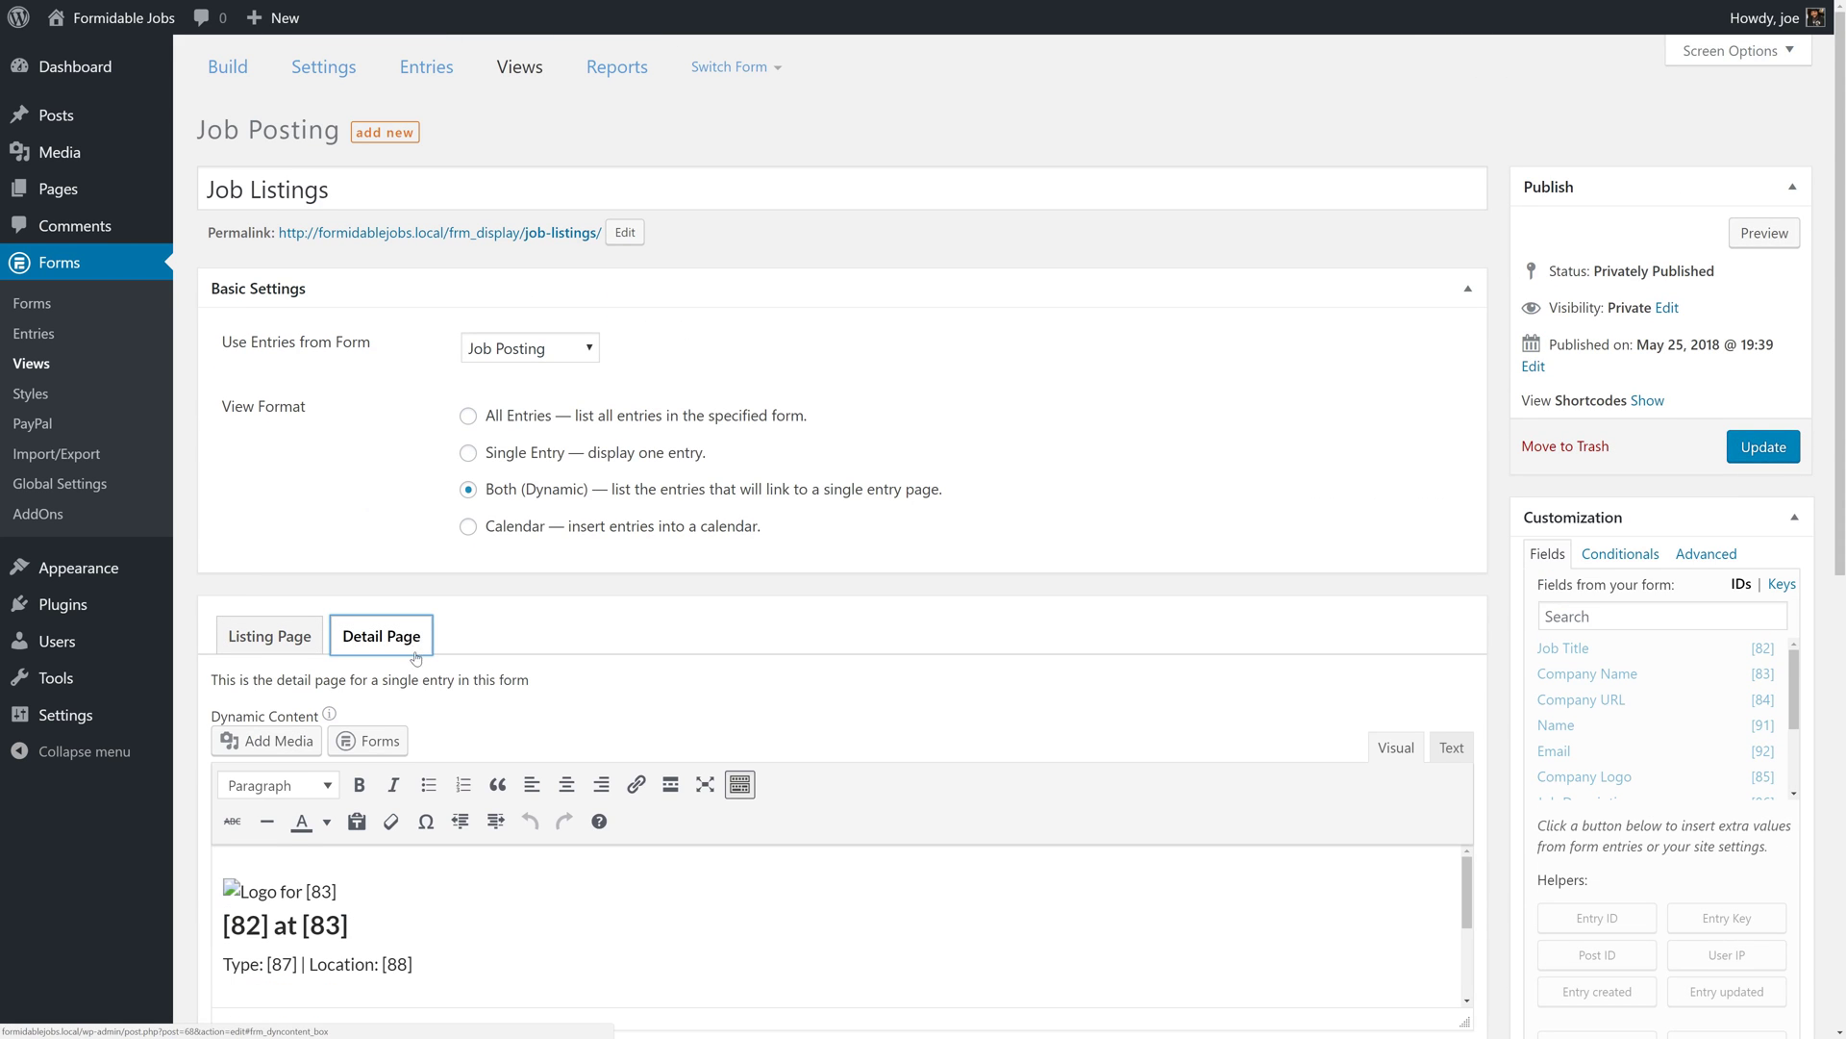
pyautogui.scroll(-1, 528, 836)
pyautogui.scroll(-5, 528, 837)
pyautogui.scroll(-3, 528, 452)
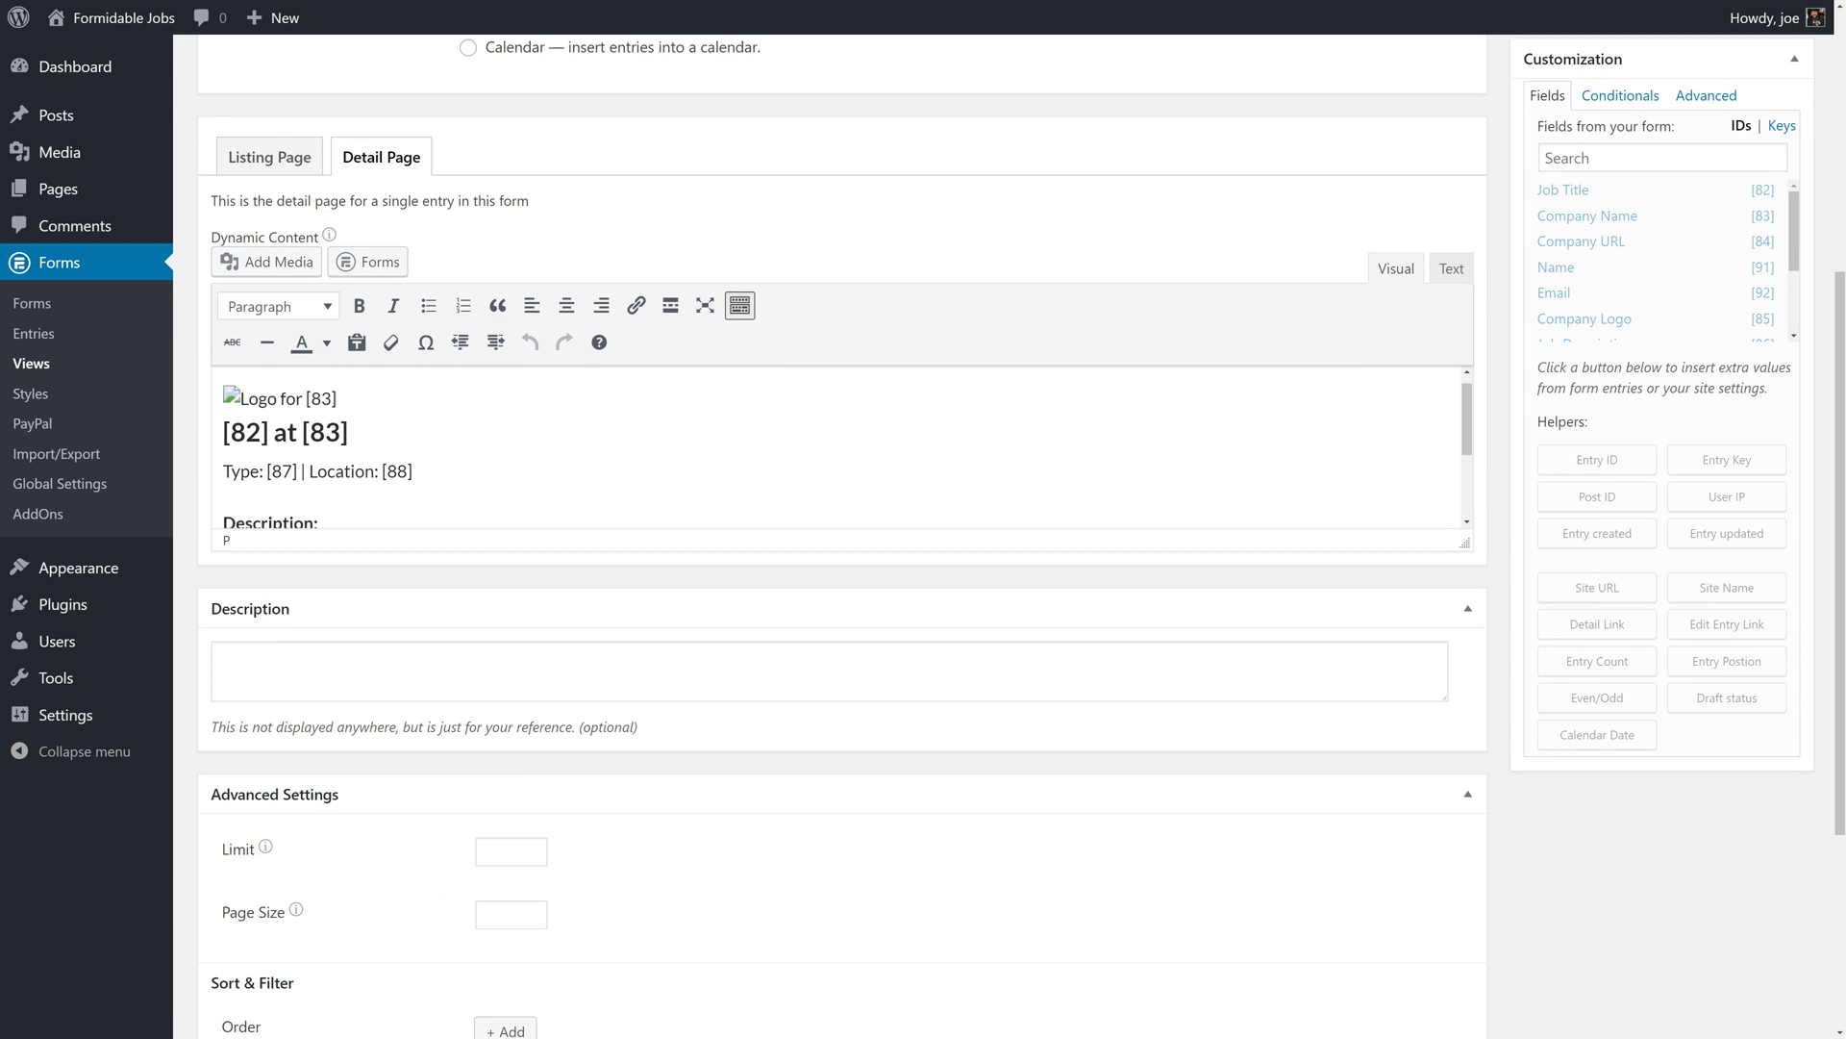
pyautogui.tripleClick(305, 490)
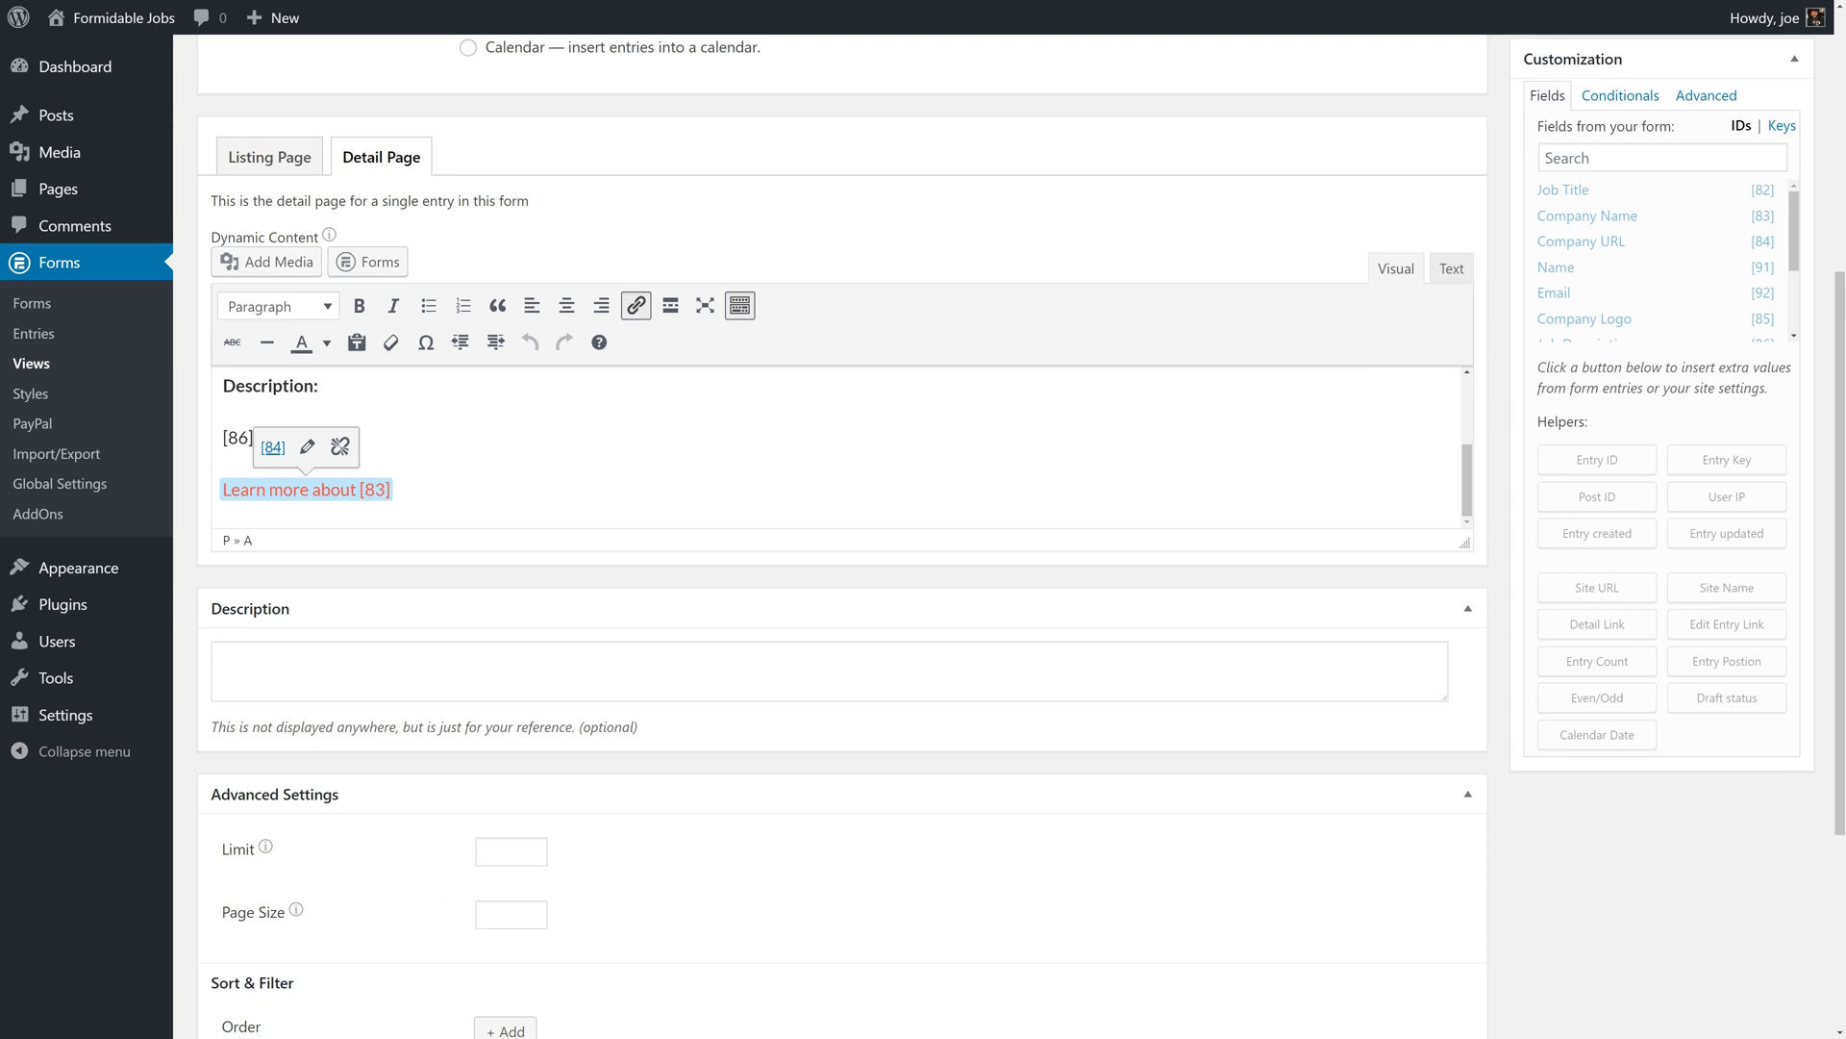
pyautogui.click(392, 490)
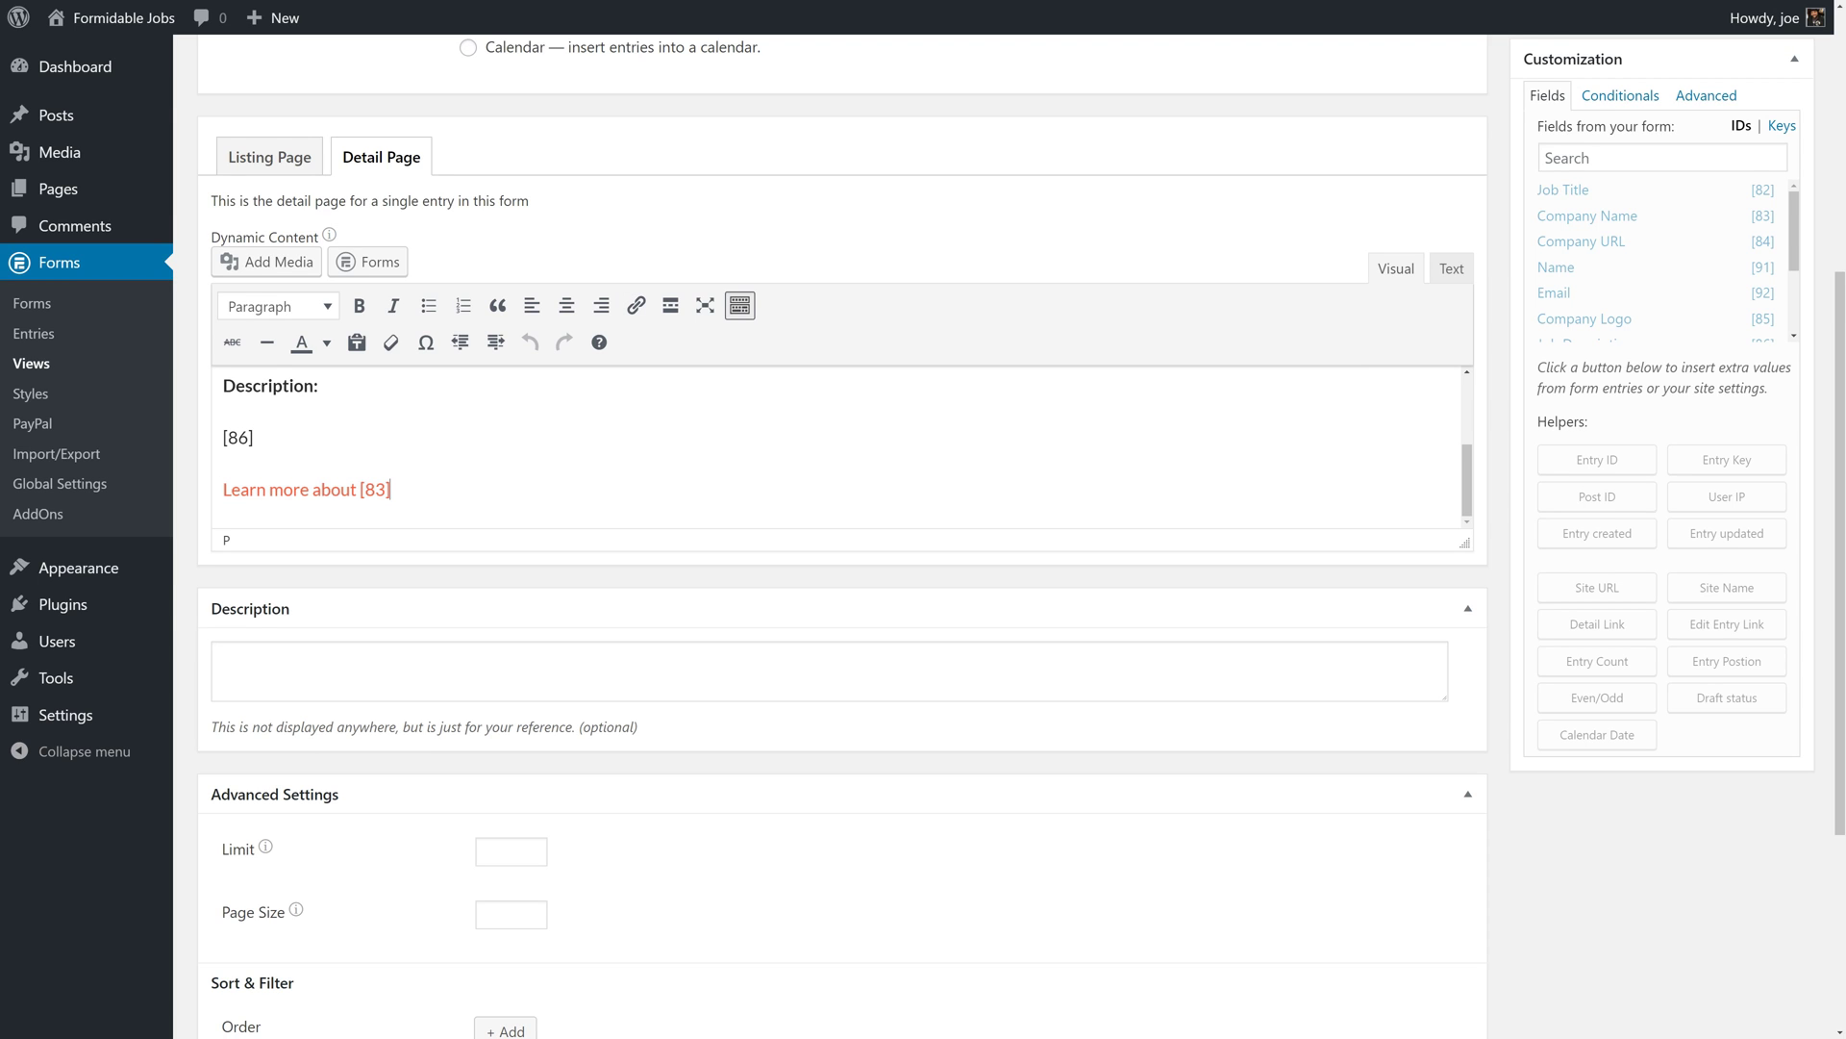
pyautogui.press('Return')
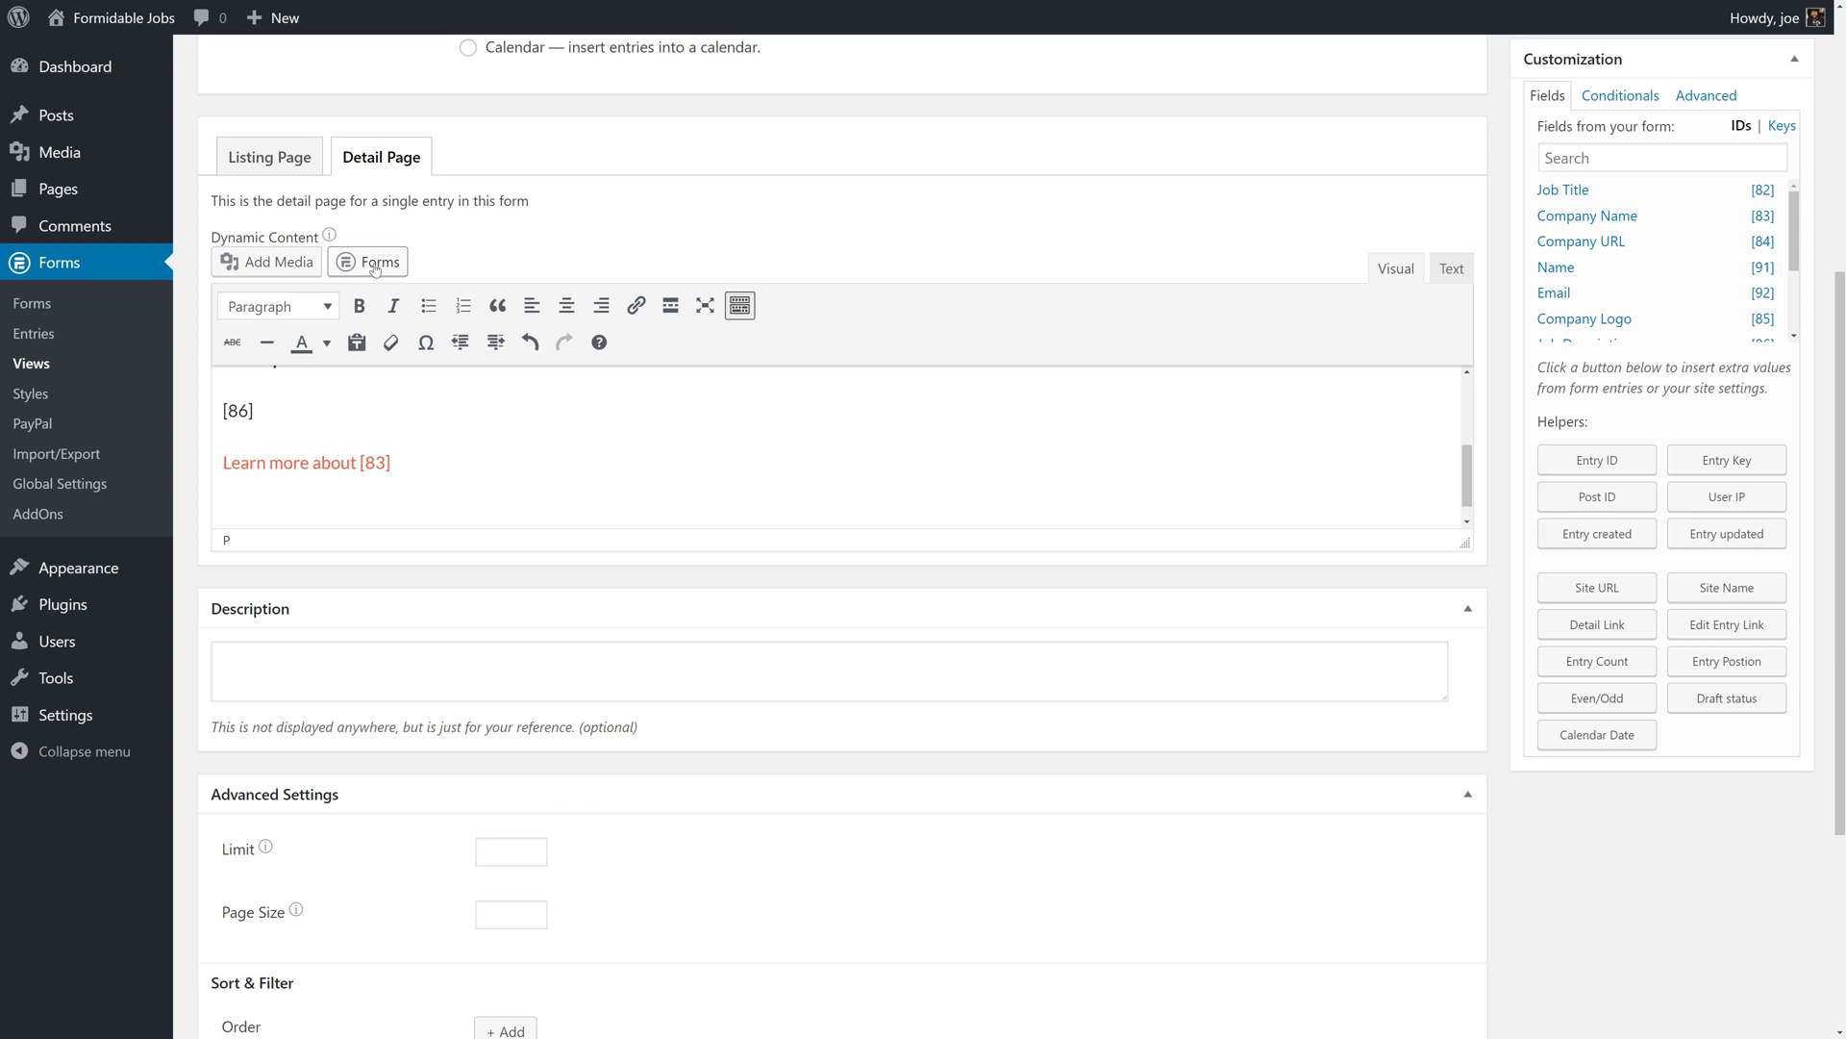
# Step: Insert the Add to Favorites form with minimized HTML as [formidable id="11" minimize="1"]
pyautogui.click(375, 259)
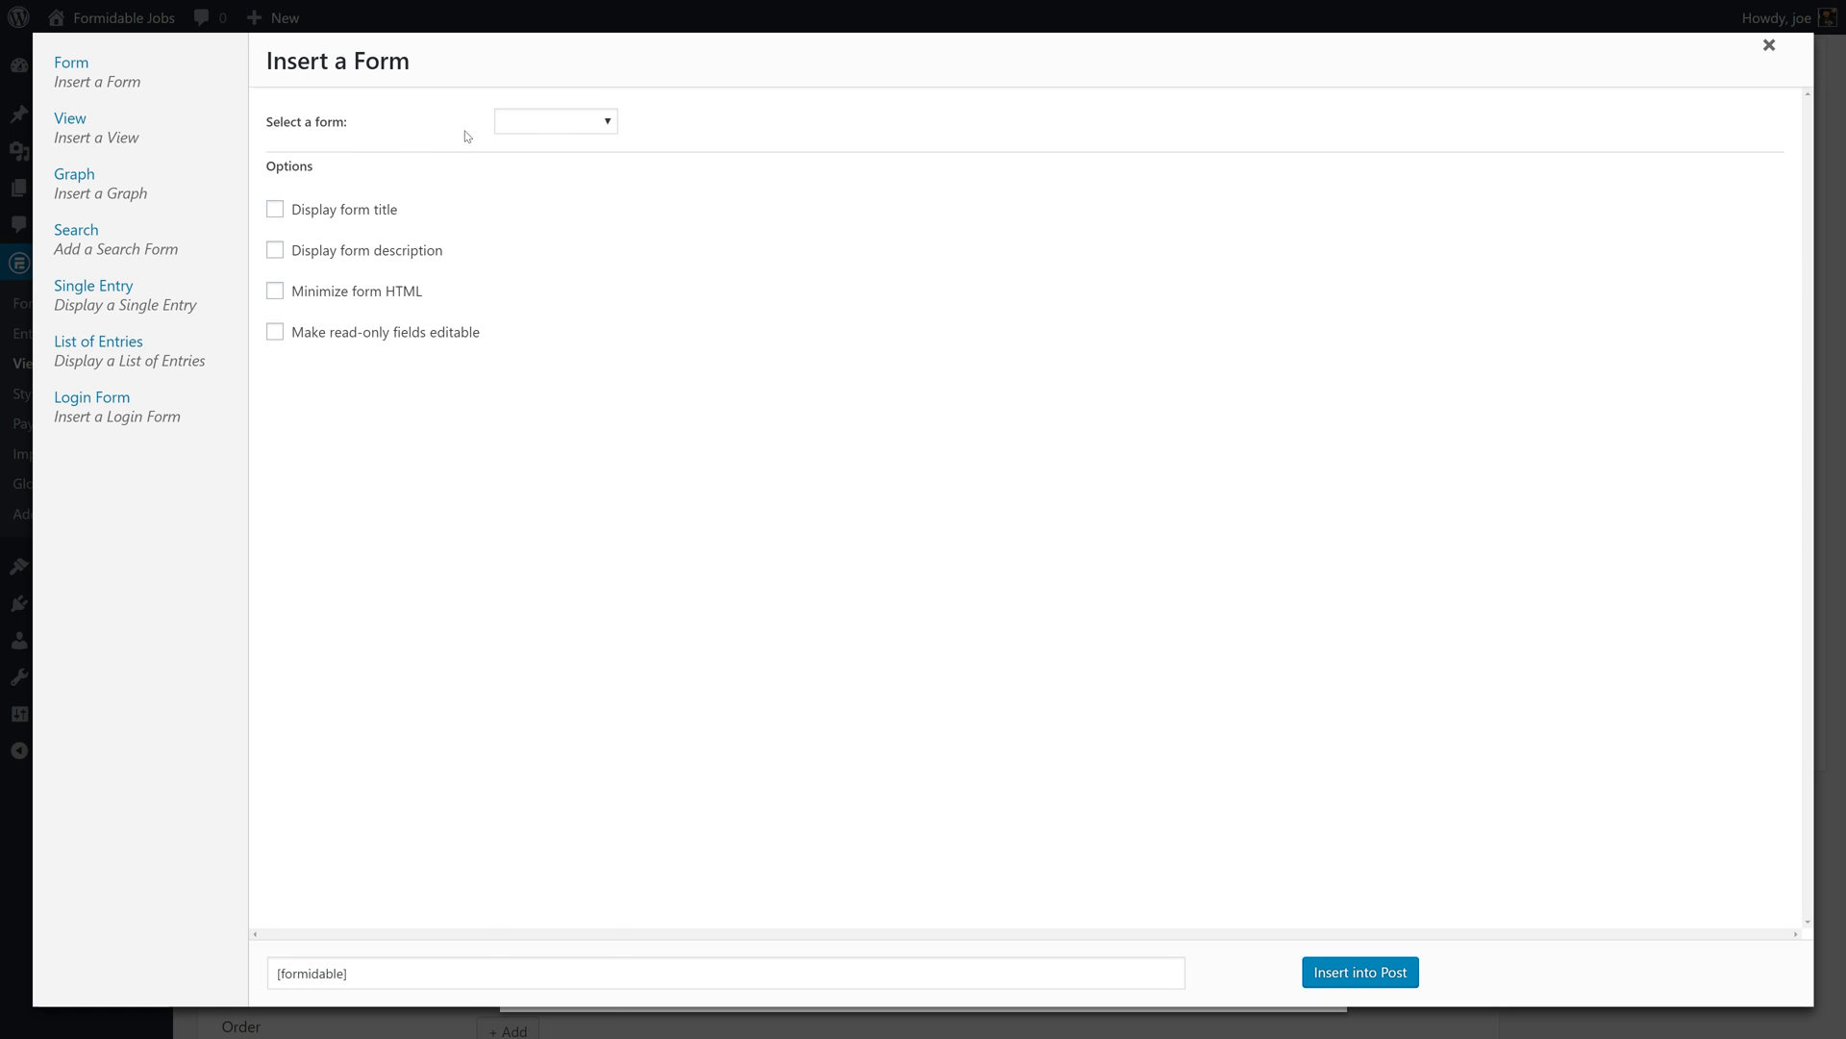
pyautogui.click(545, 125)
pyautogui.click(550, 158)
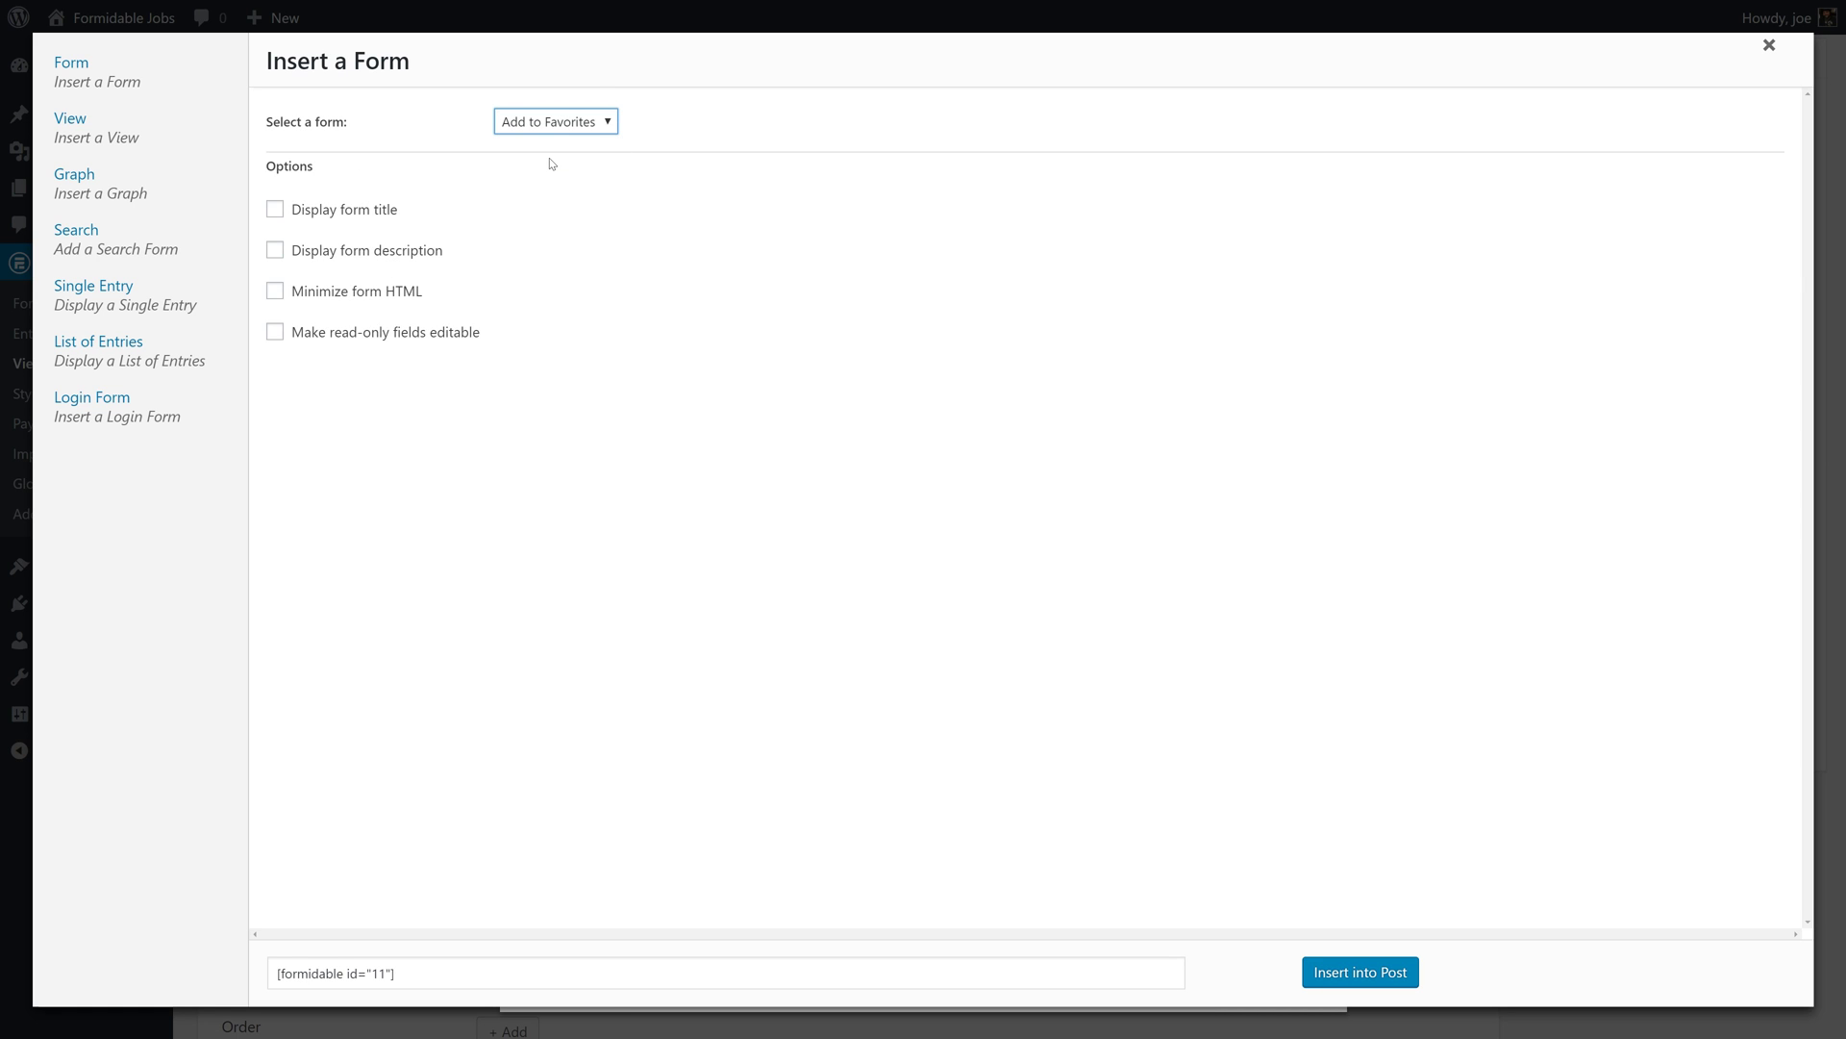
pyautogui.click(394, 297)
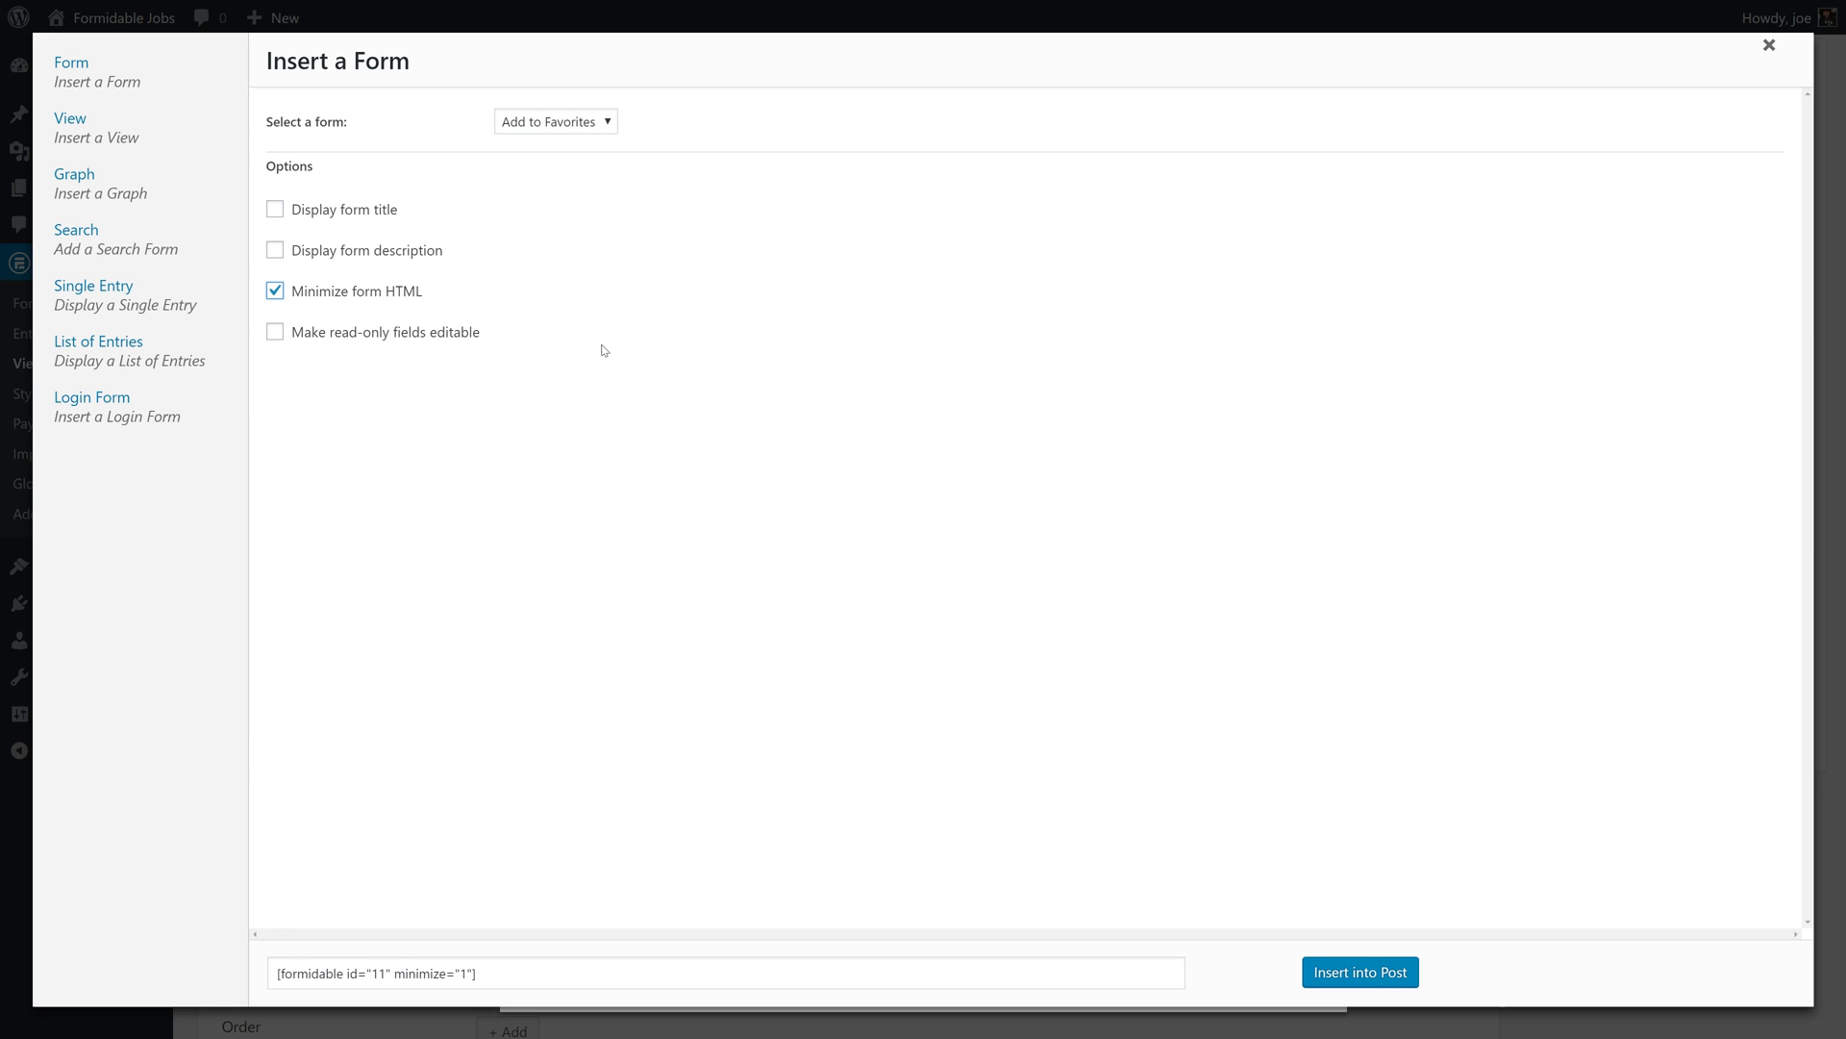
pyautogui.click(1354, 974)
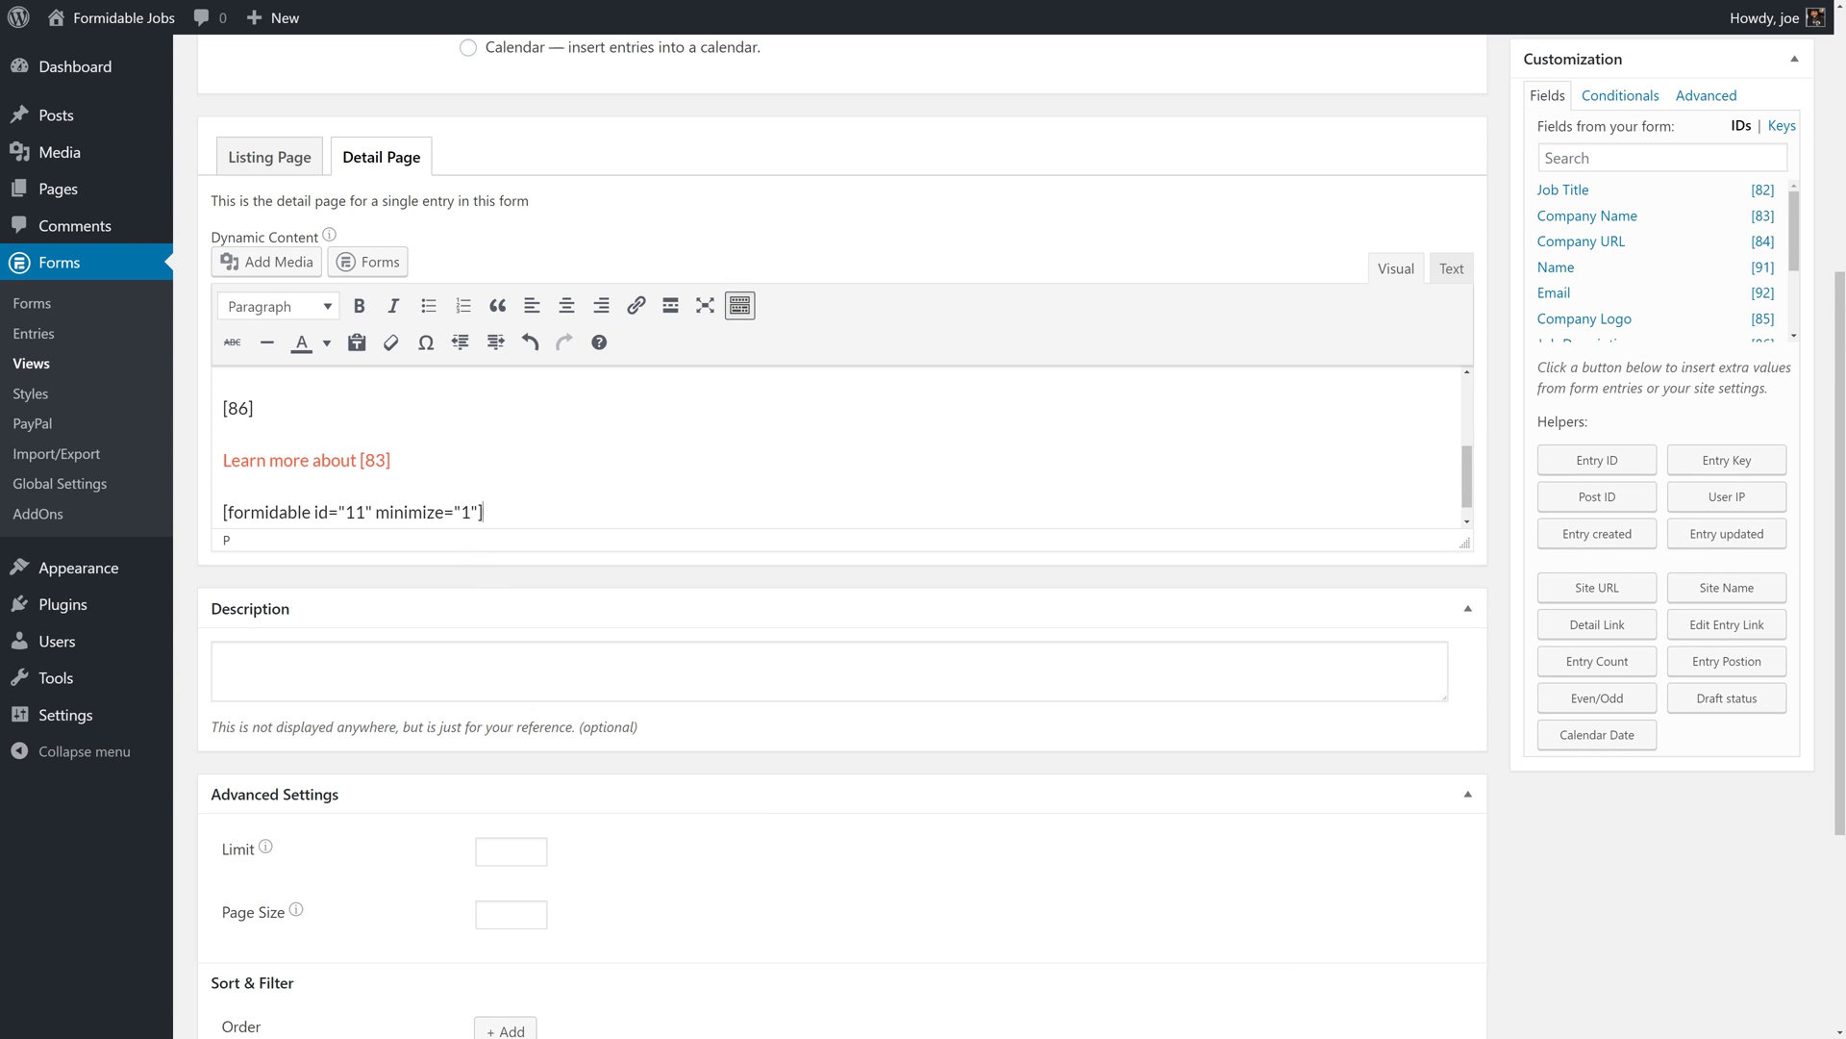
pyautogui.scroll(5, 1649, 493)
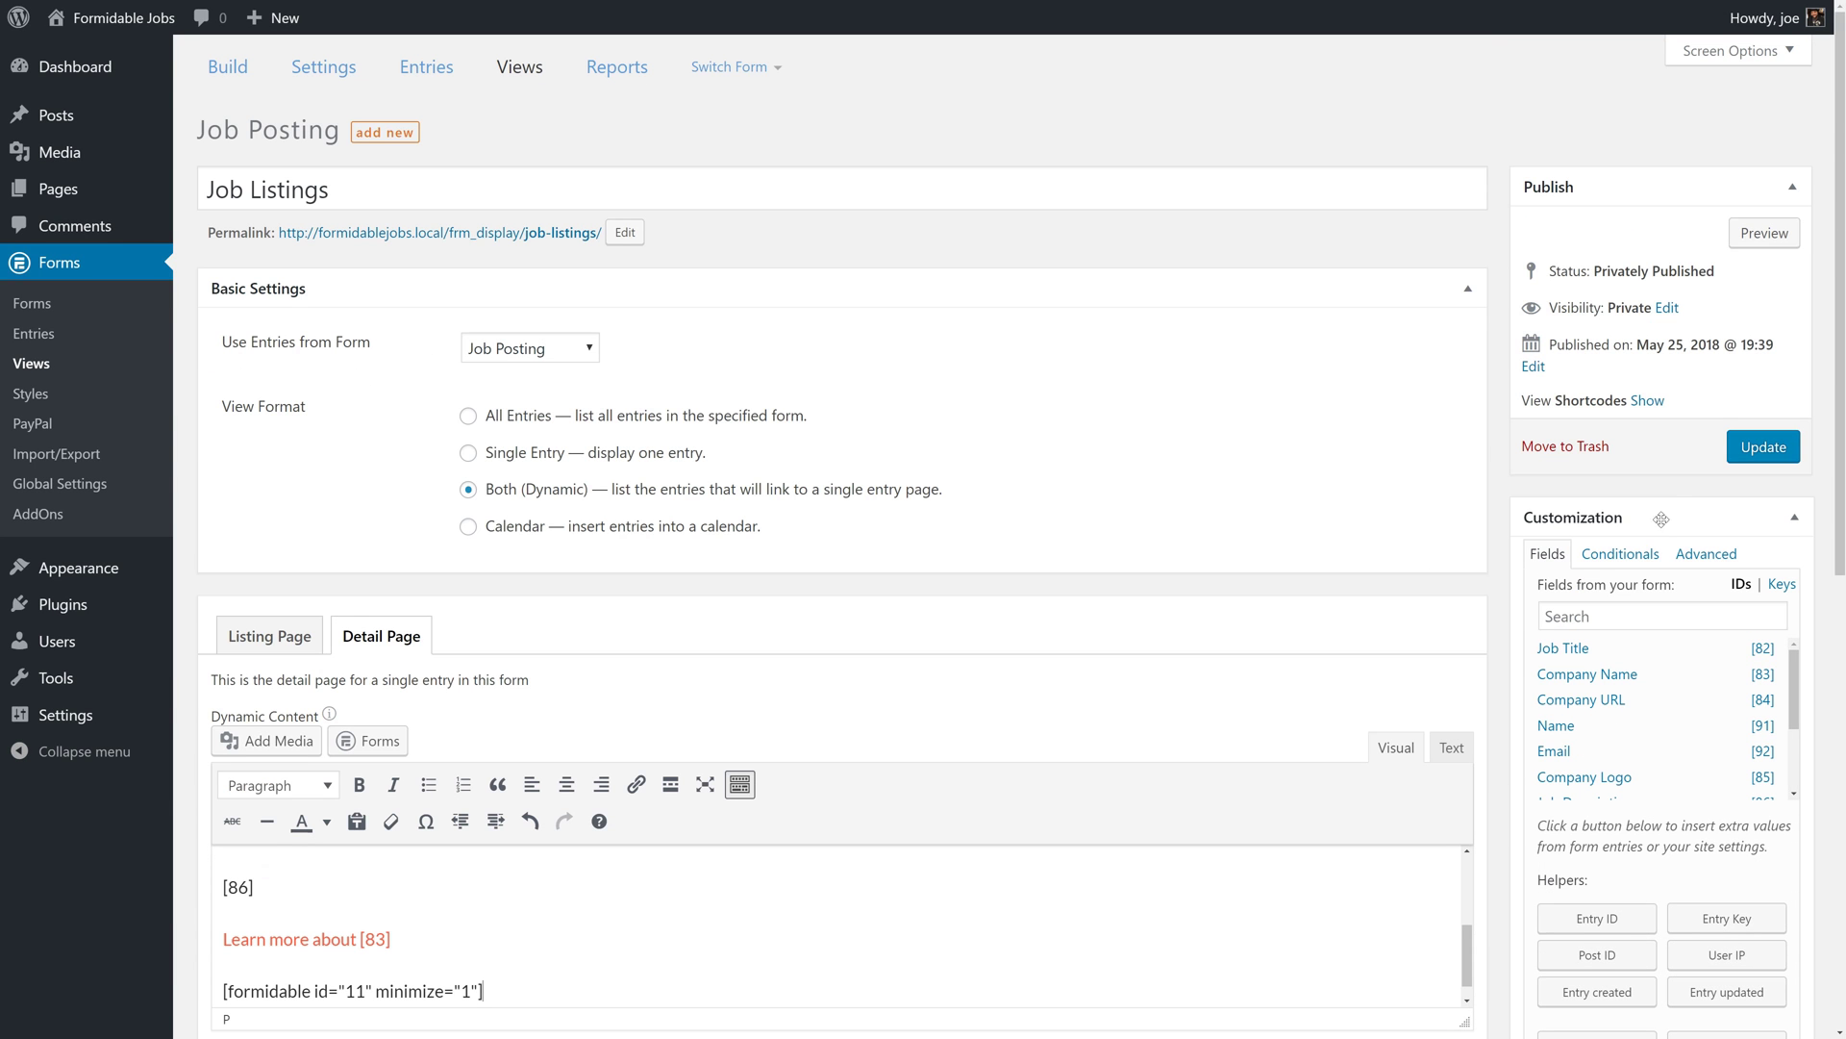
# Step: Update the Job Listings view and open the Copywriter at Apple job details
pyautogui.click(1770, 454)
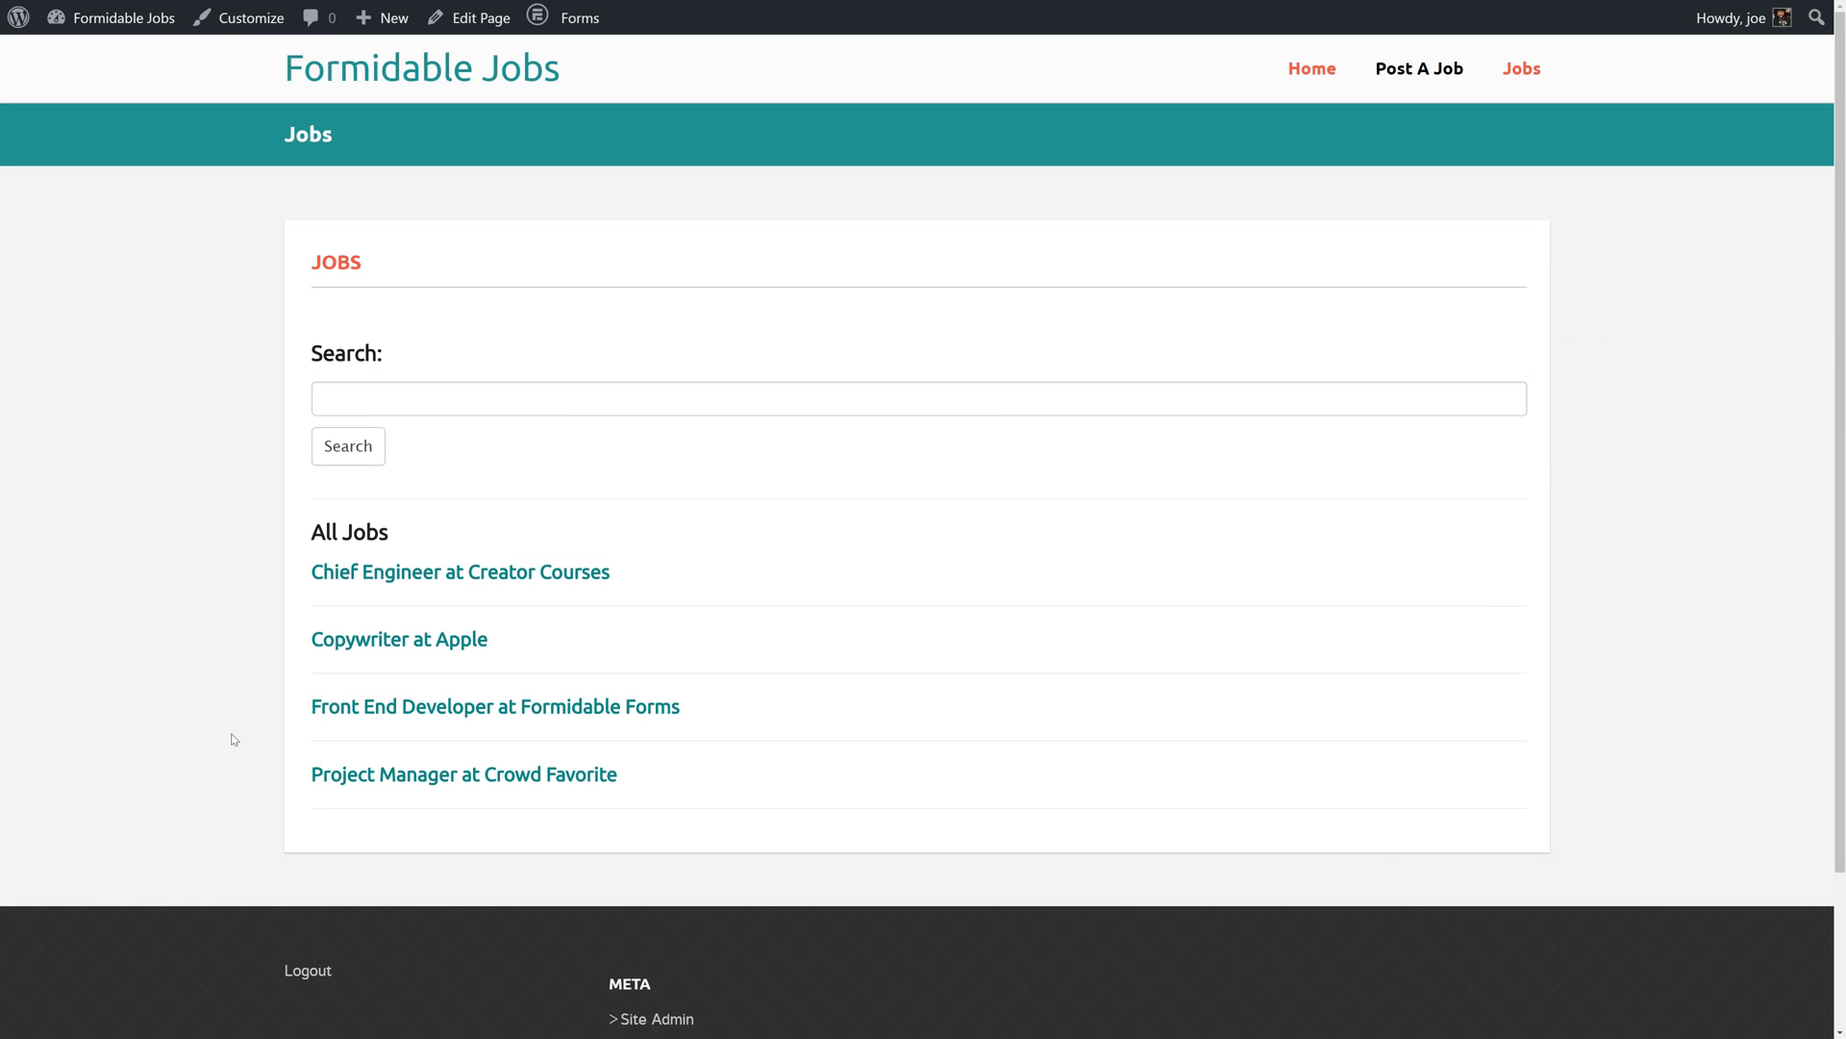
pyautogui.click(443, 642)
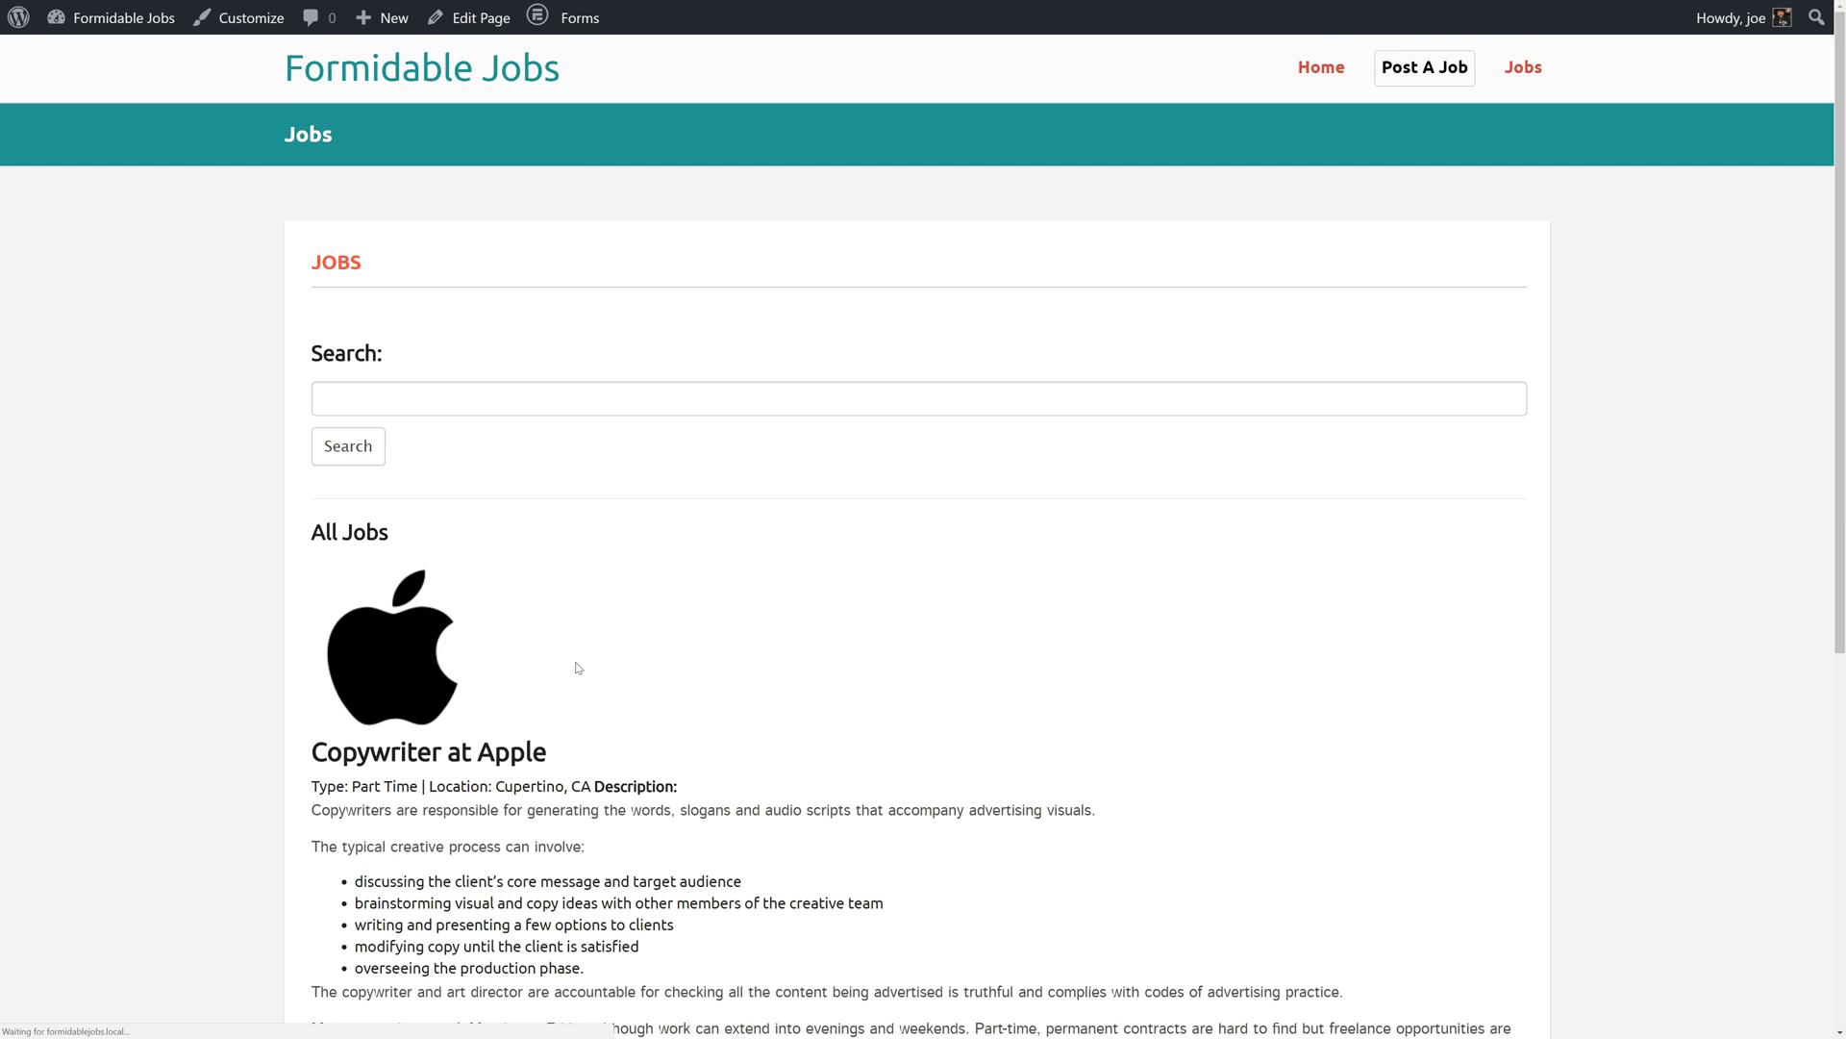
pyautogui.scroll(-5, 578, 668)
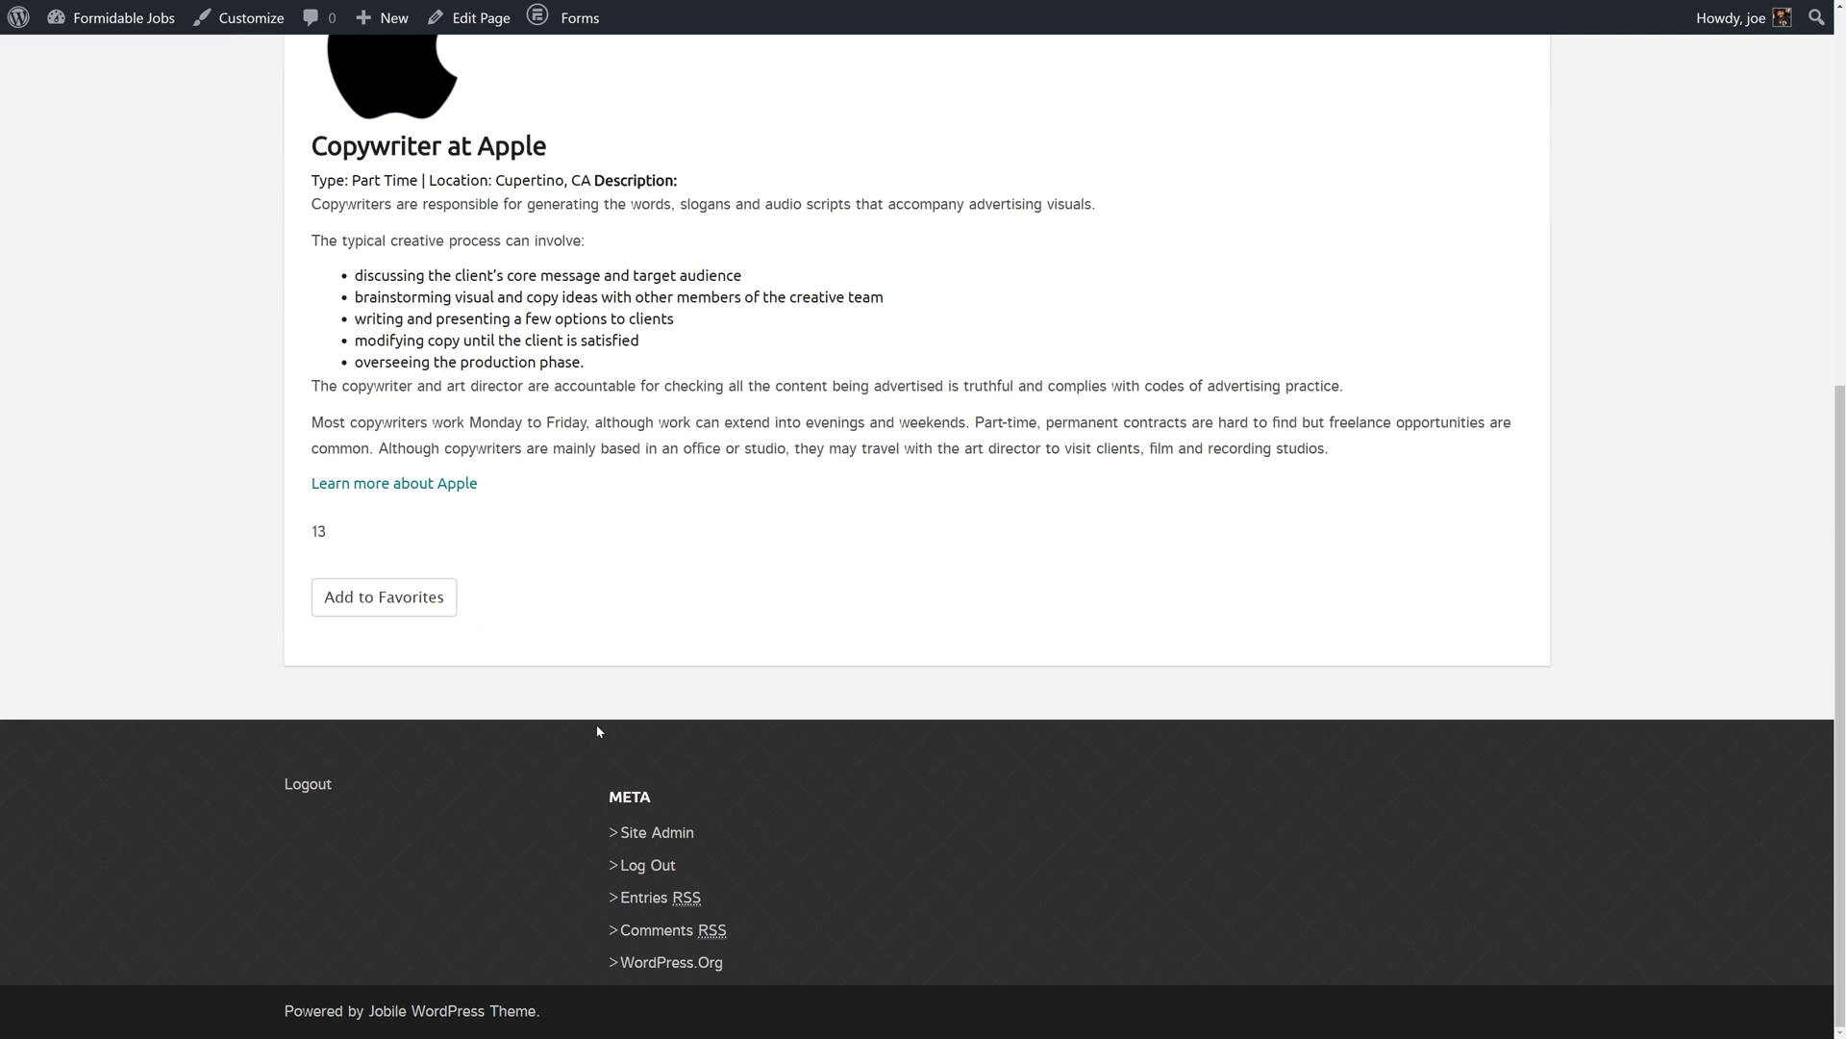
# Step: Add the Copywriter at Apple job to favorites
pyautogui.doubleClick(310, 532)
pyautogui.click(338, 536)
pyautogui.click(390, 606)
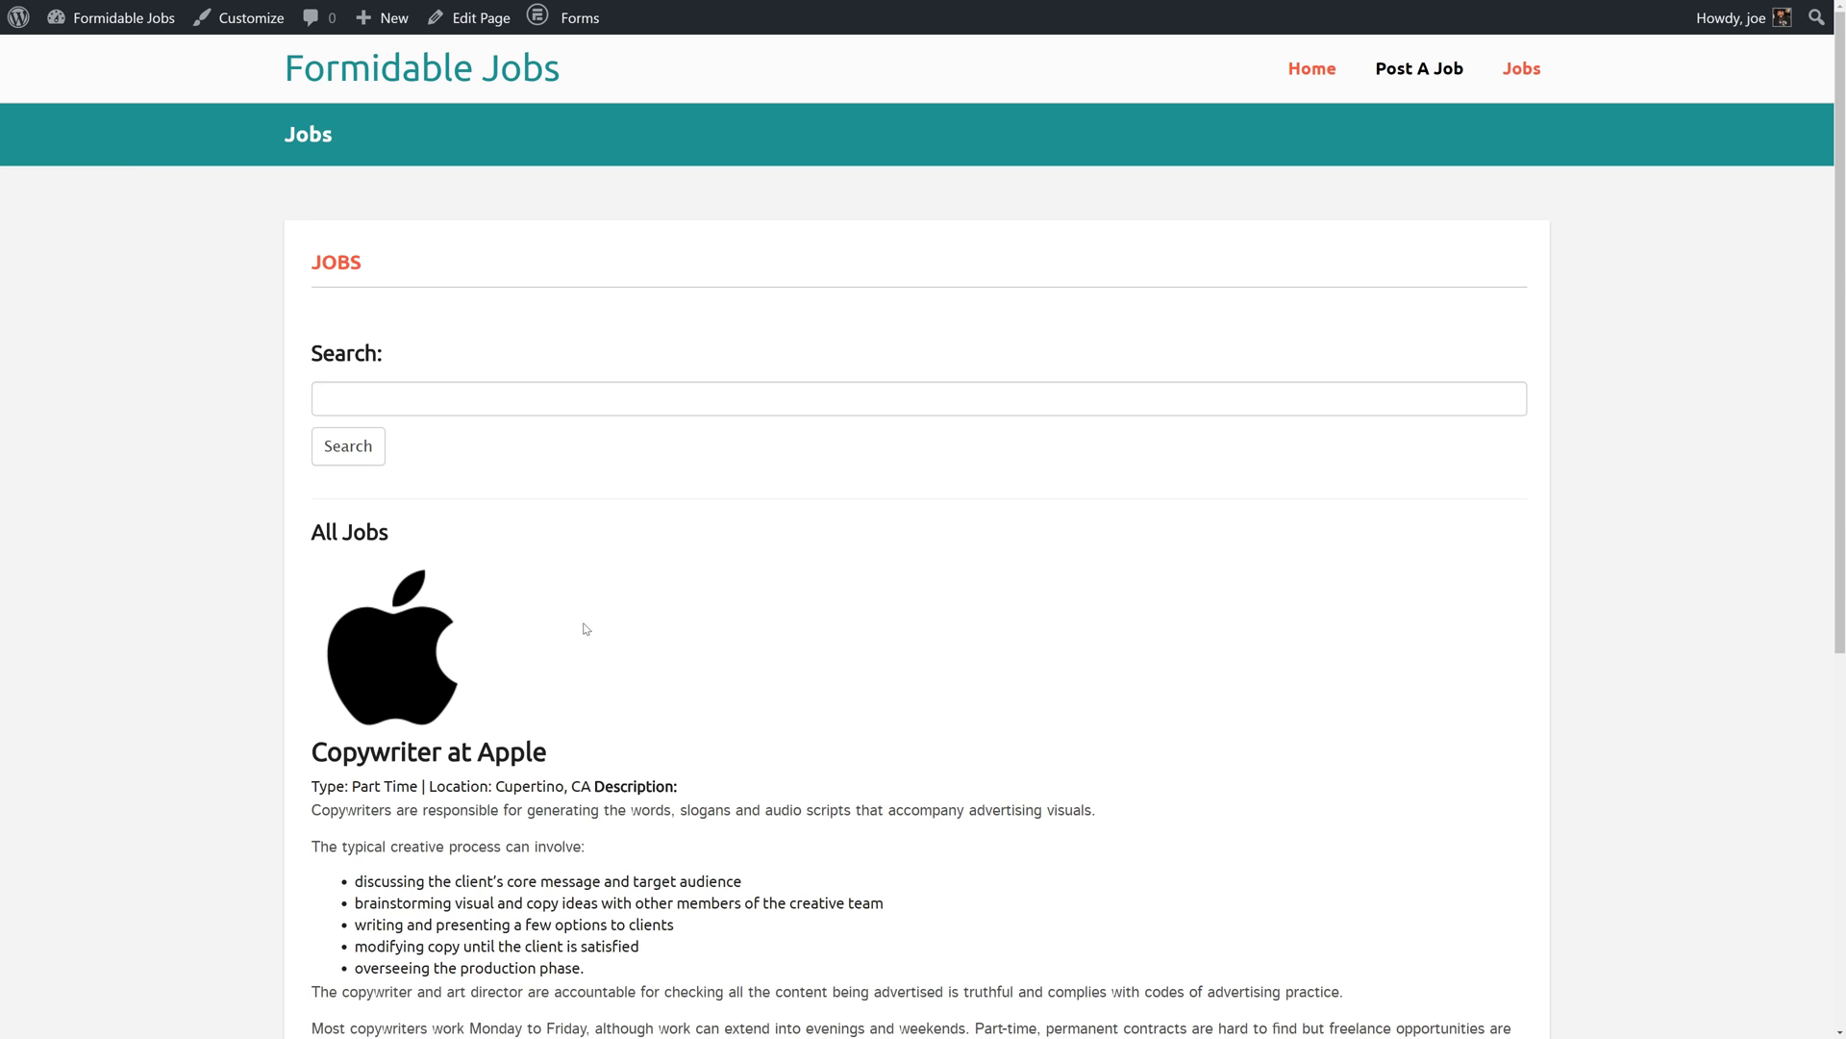
pyautogui.scroll(-6, 592, 769)
# Step: Check Forms > Entries for the new Add to Favorites entry for Copywriter
pyautogui.moveTo(116, 18)
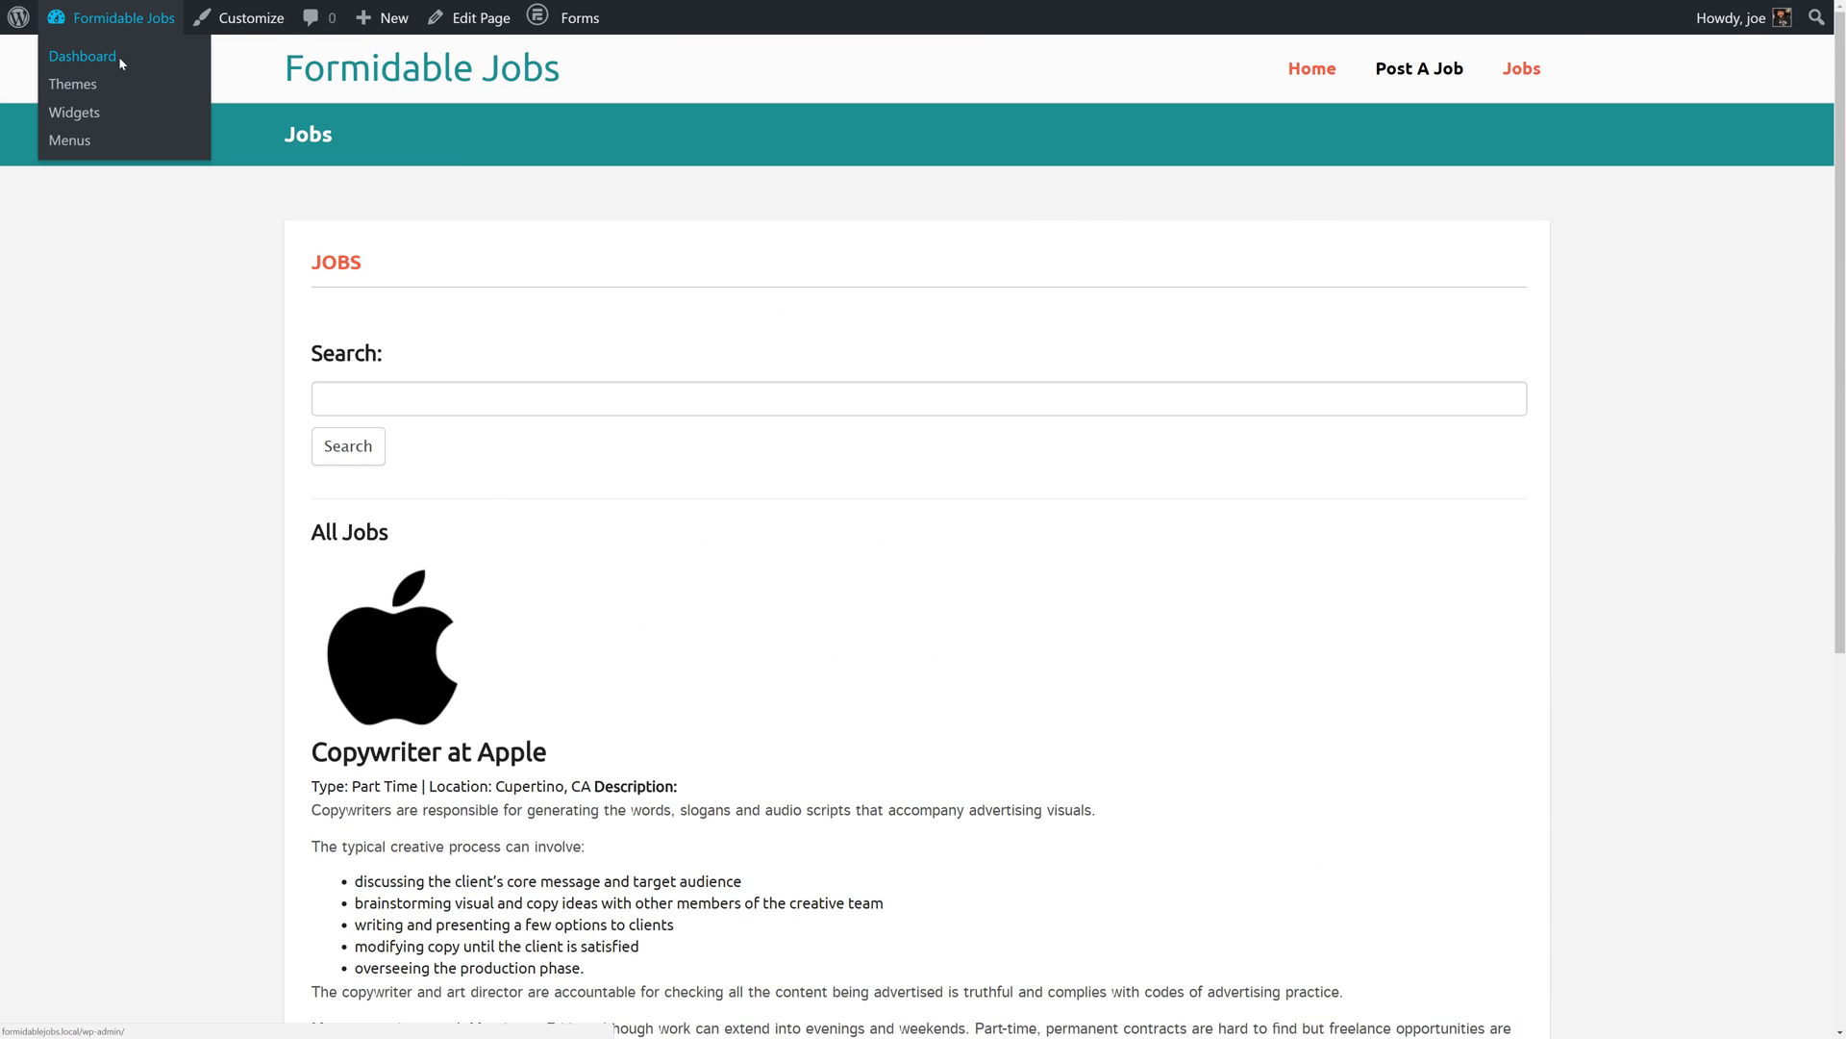
pyautogui.click(81, 56)
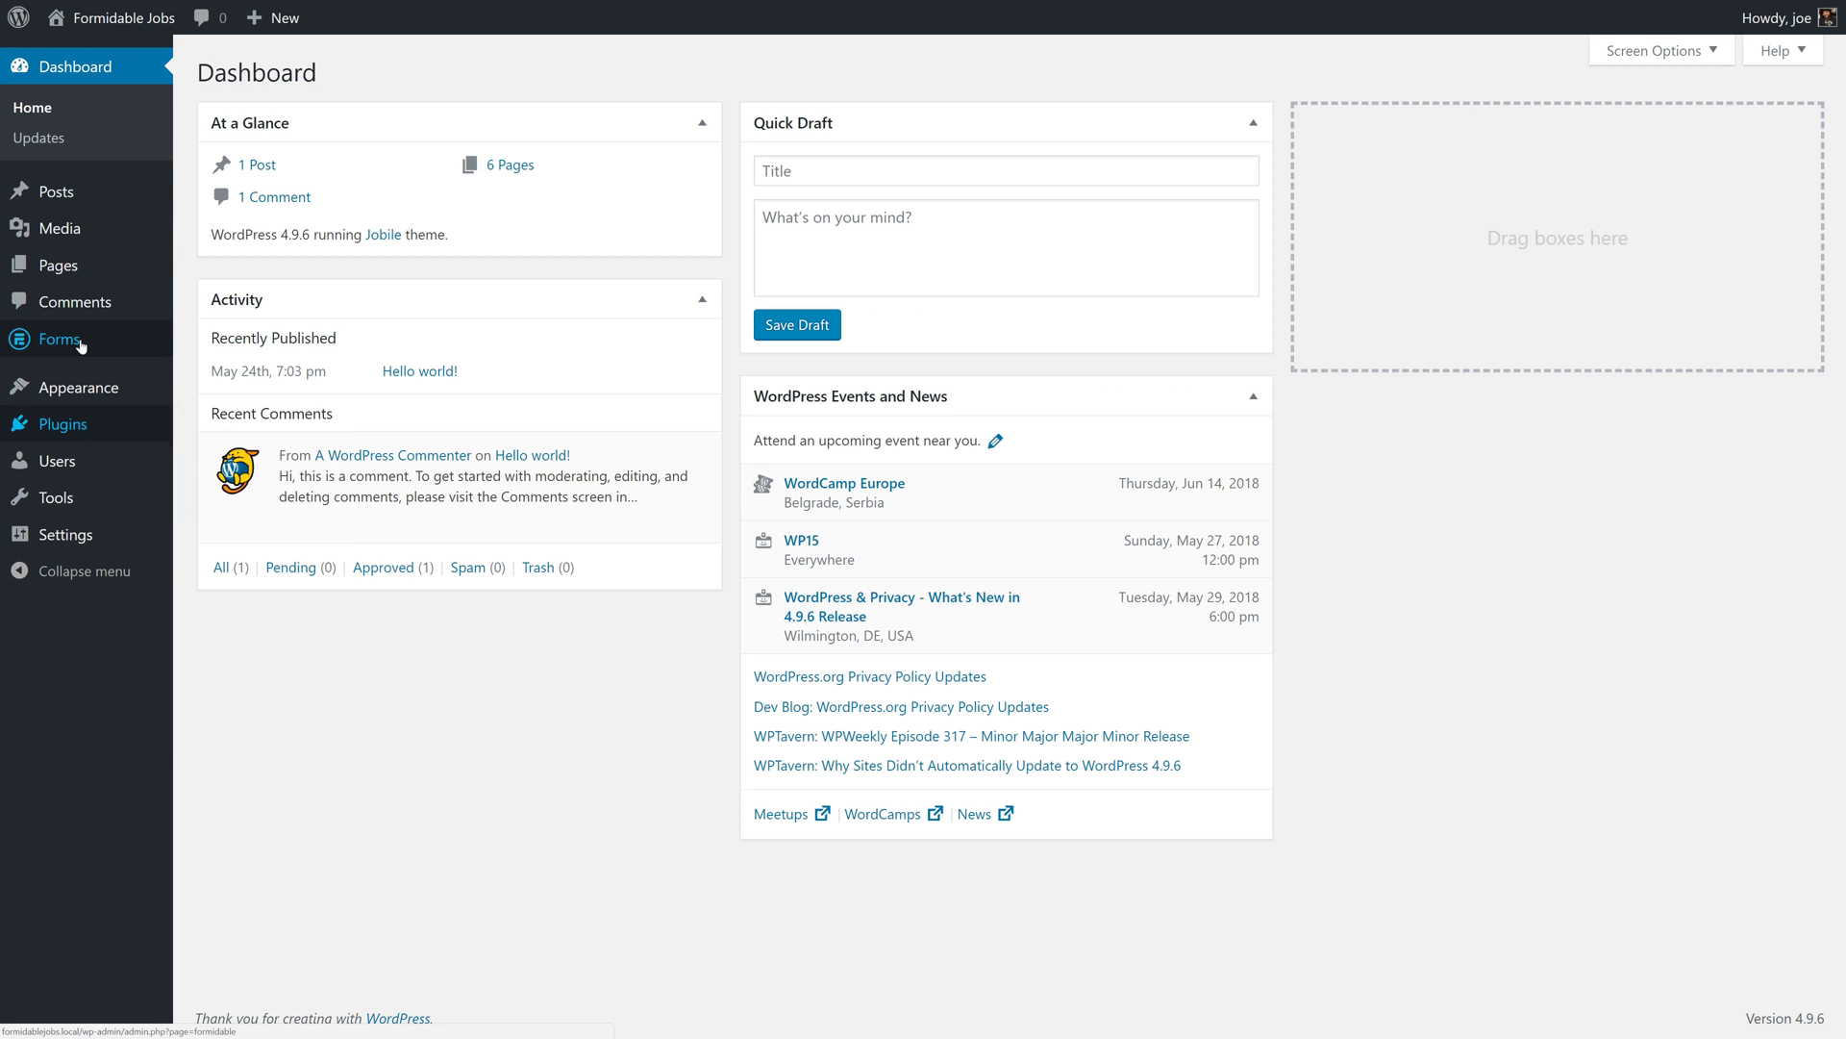
pyautogui.moveTo(82, 344)
pyautogui.click(186, 372)
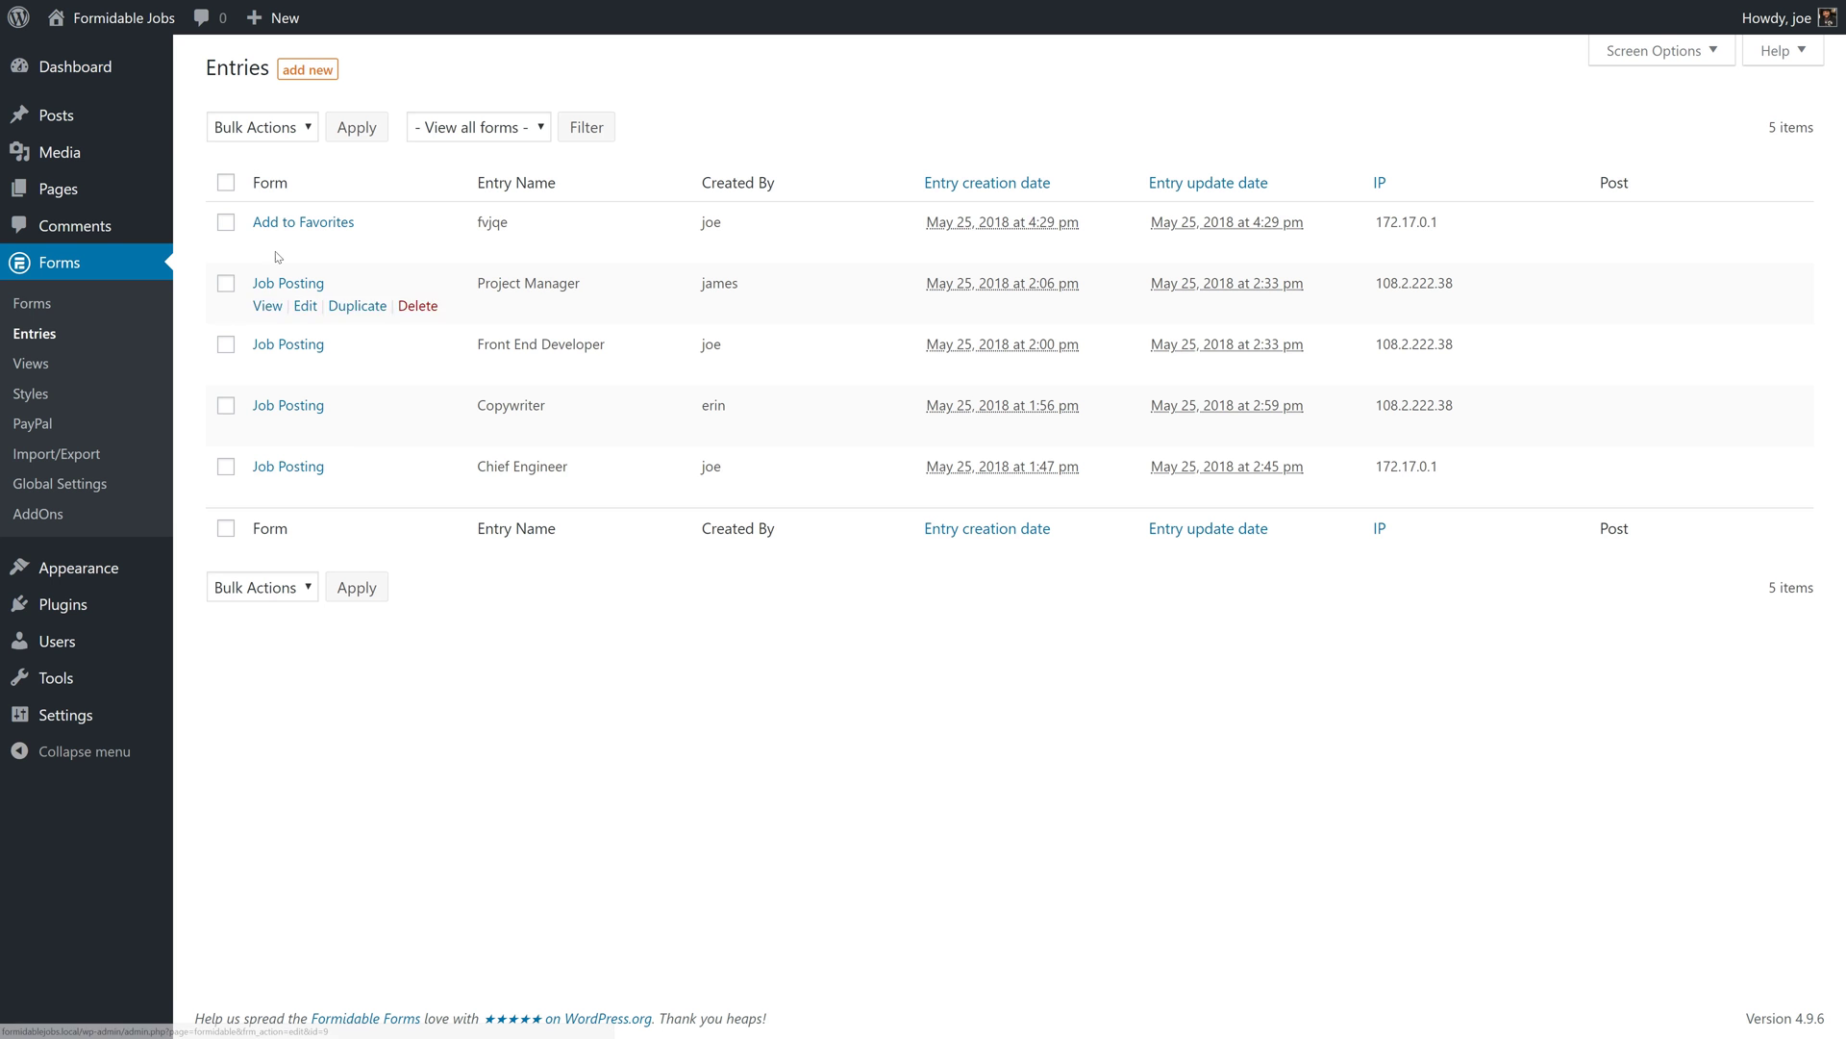
pyautogui.moveTo(274, 249)
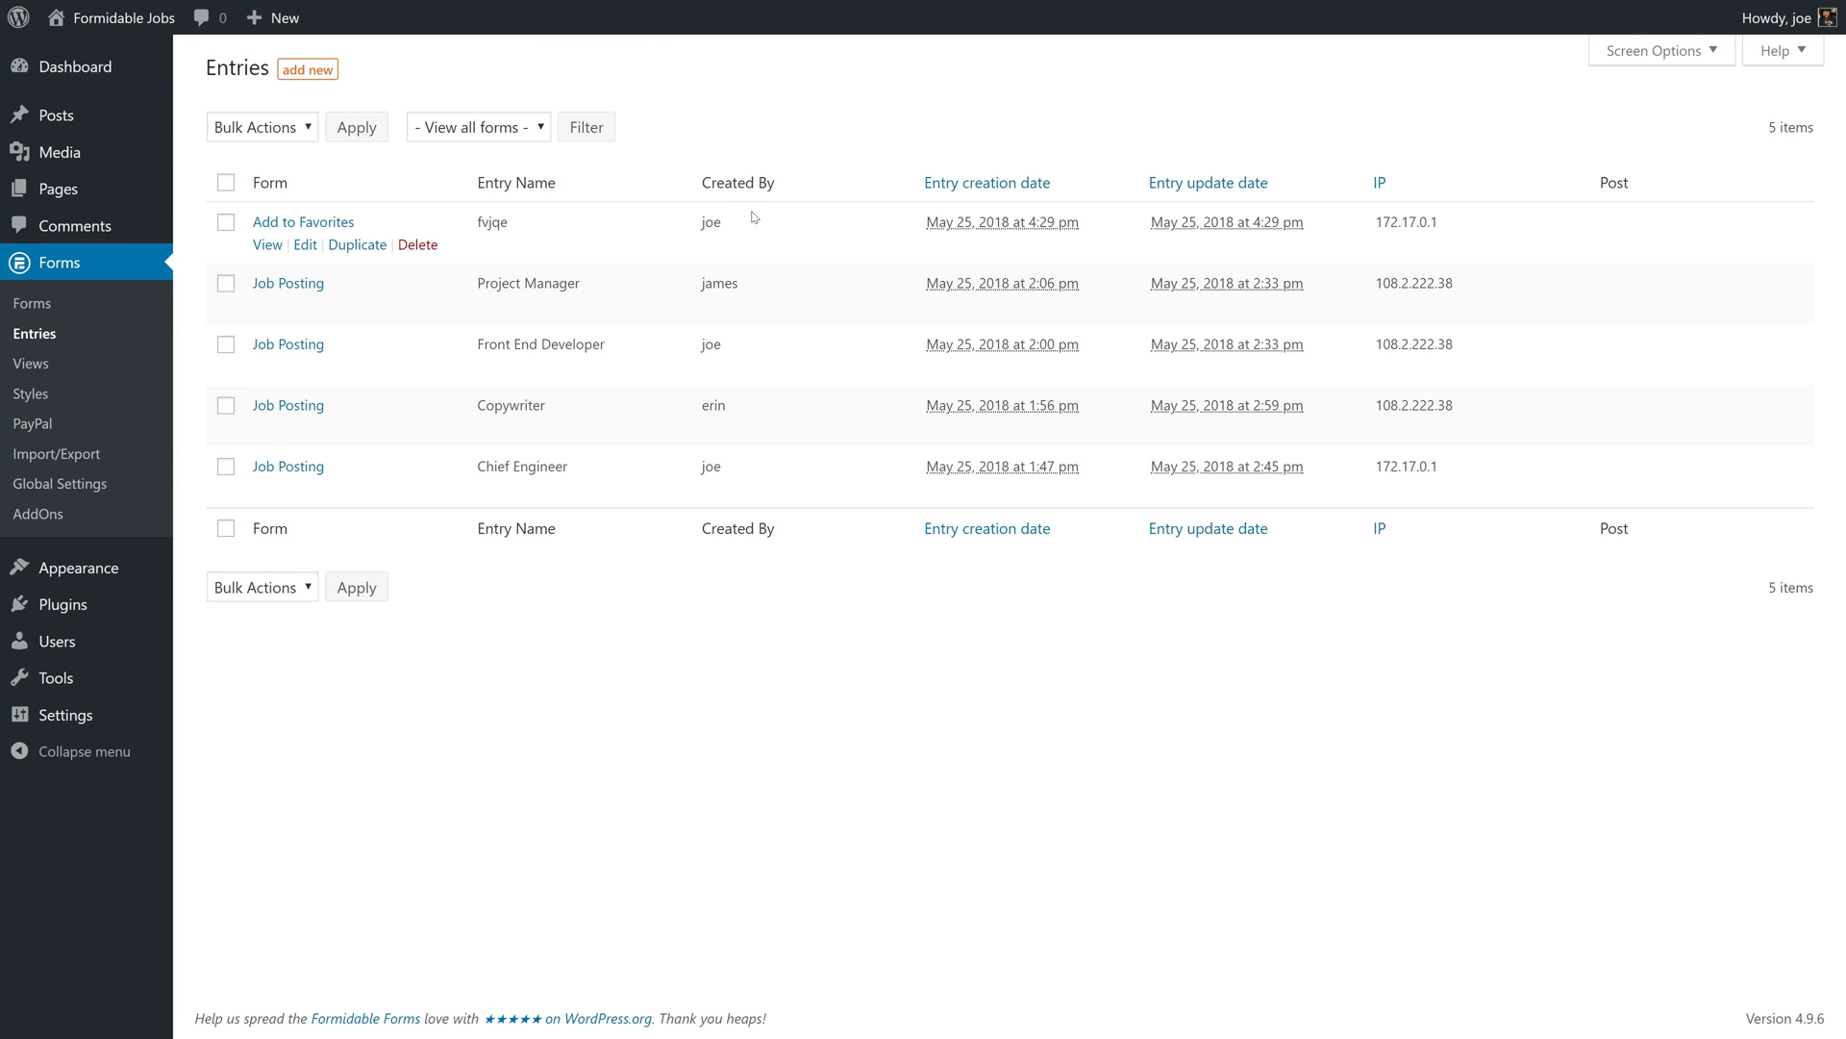
pyautogui.click(267, 247)
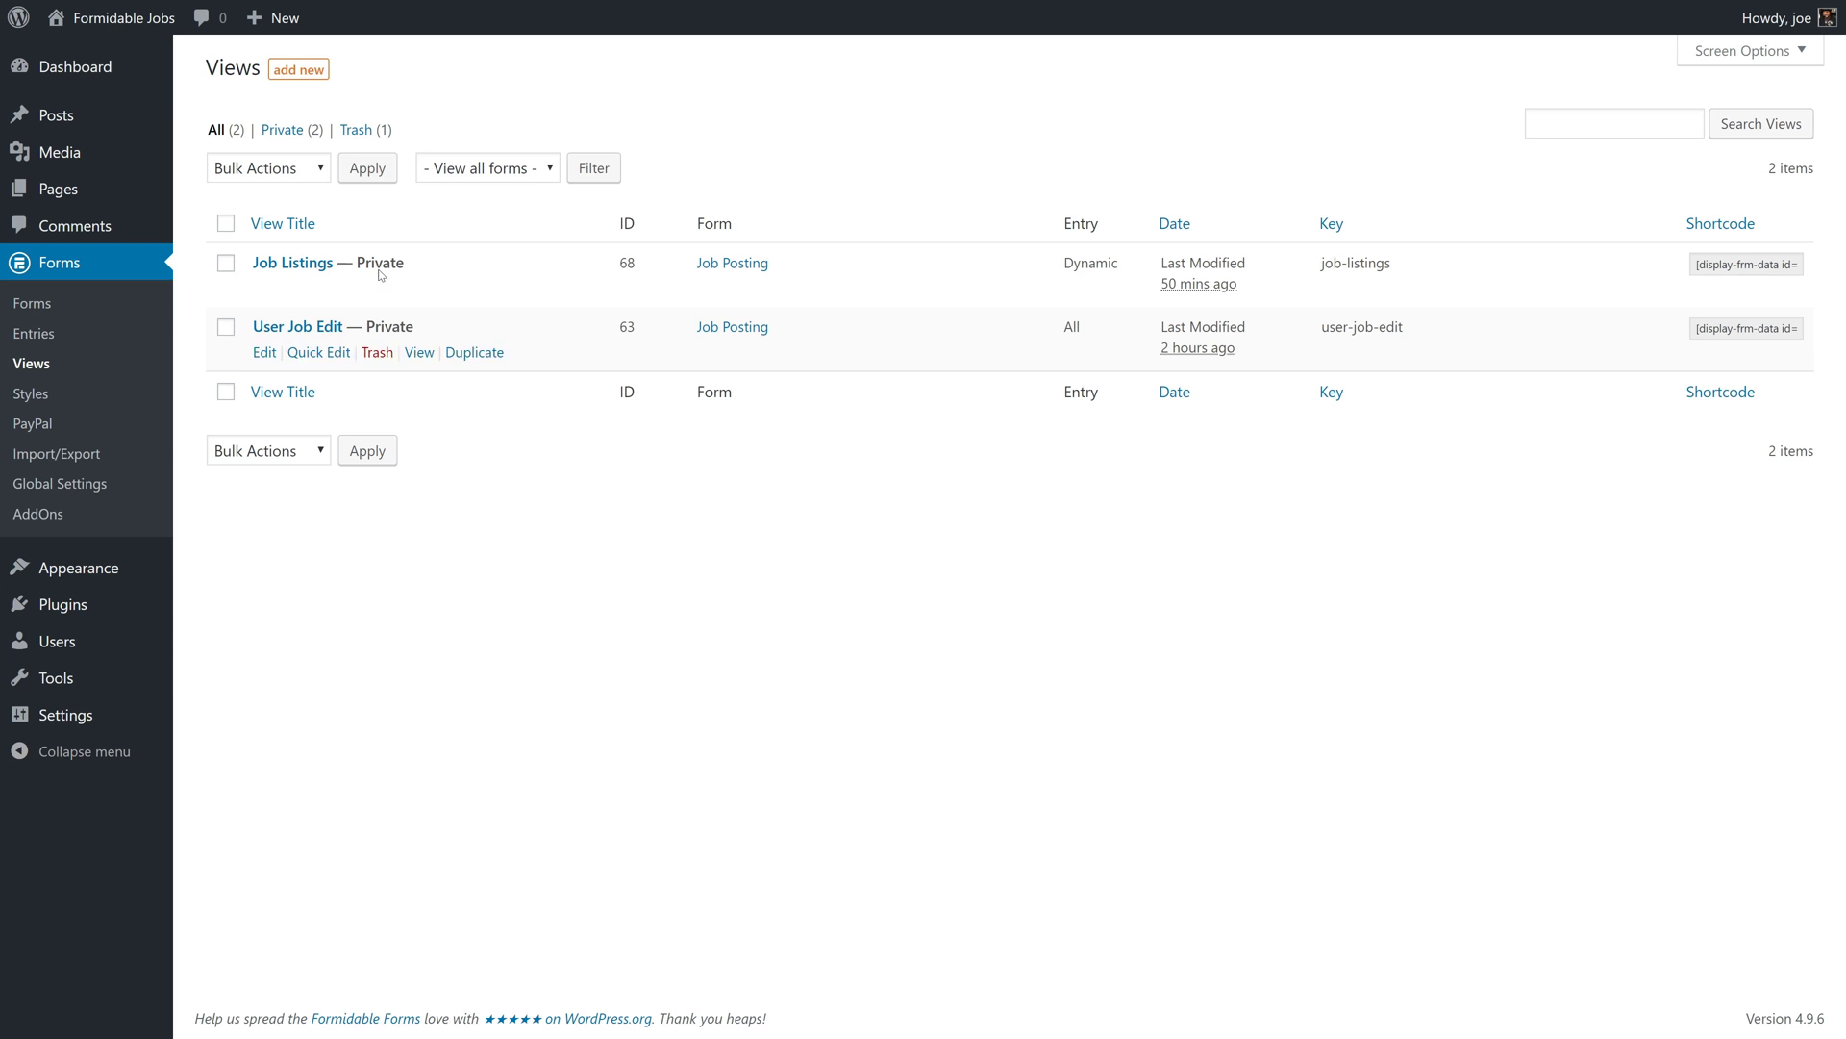
# Step: Create a new view titled 'Favorites'
pyautogui.click(289, 71)
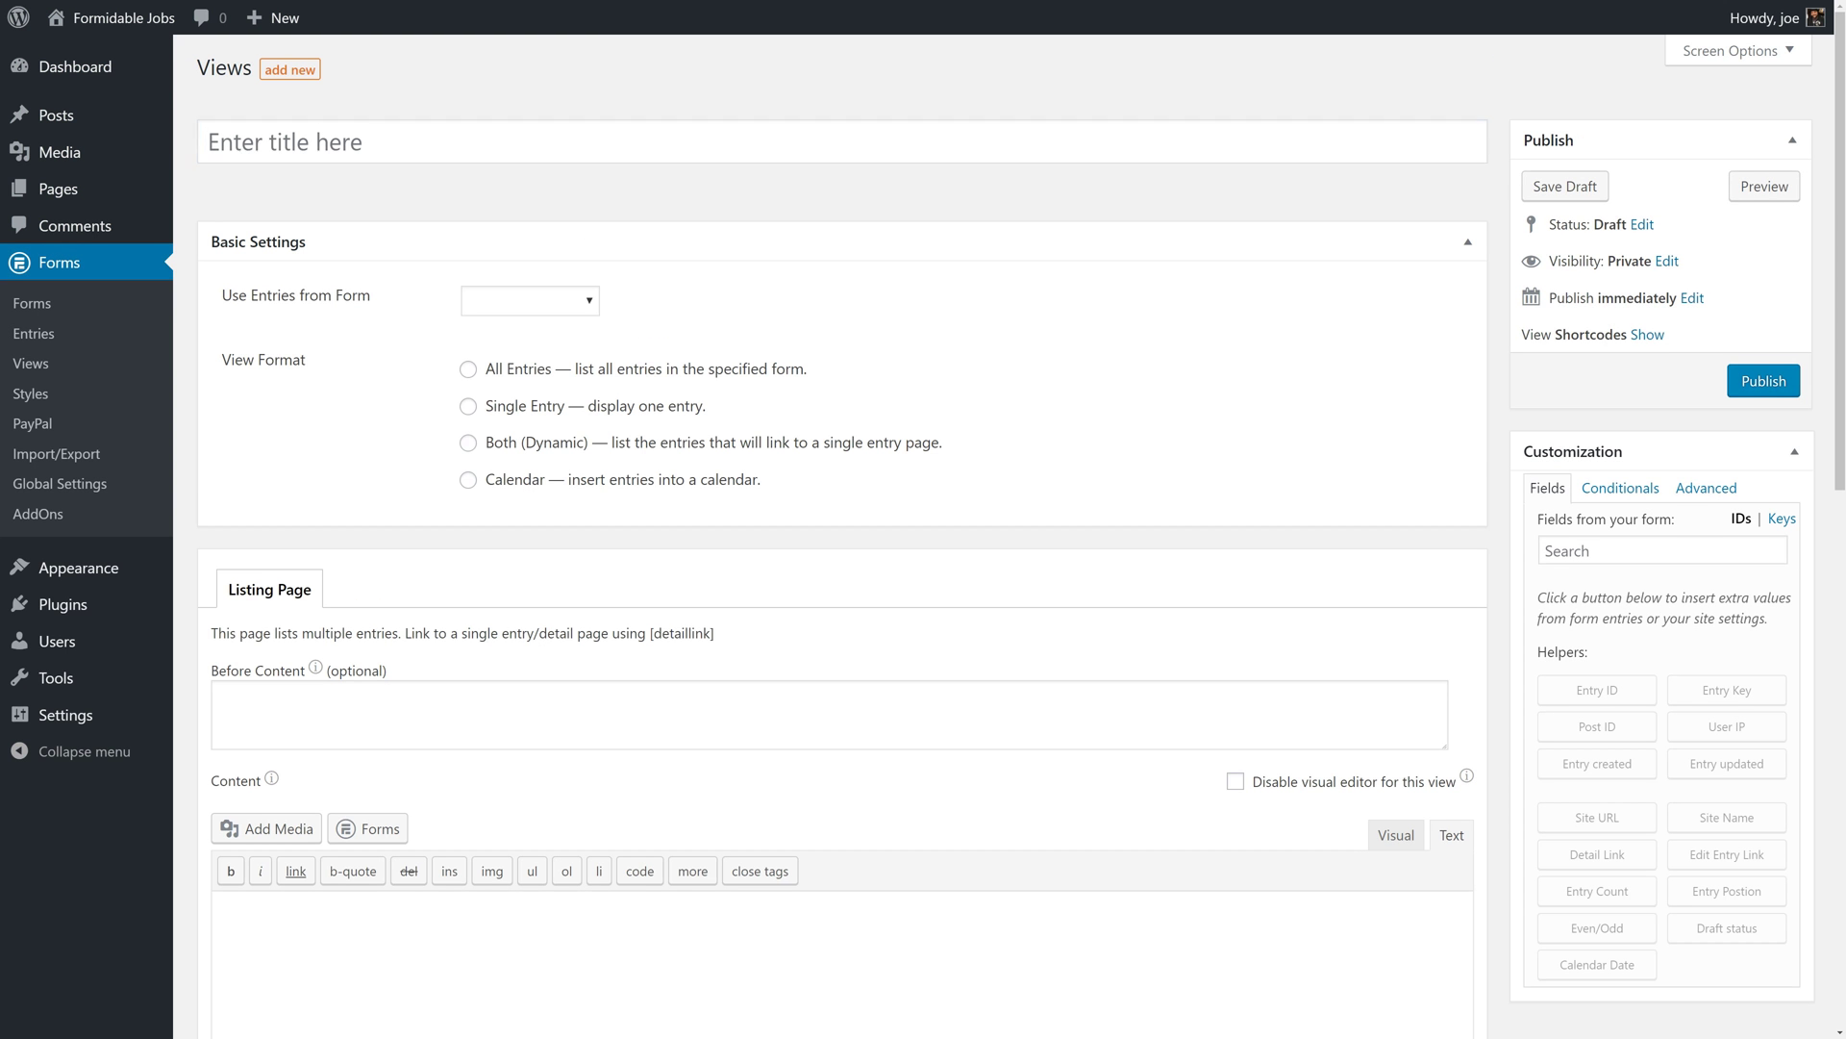
pyautogui.press('shift')
pyautogui.write('Fav')
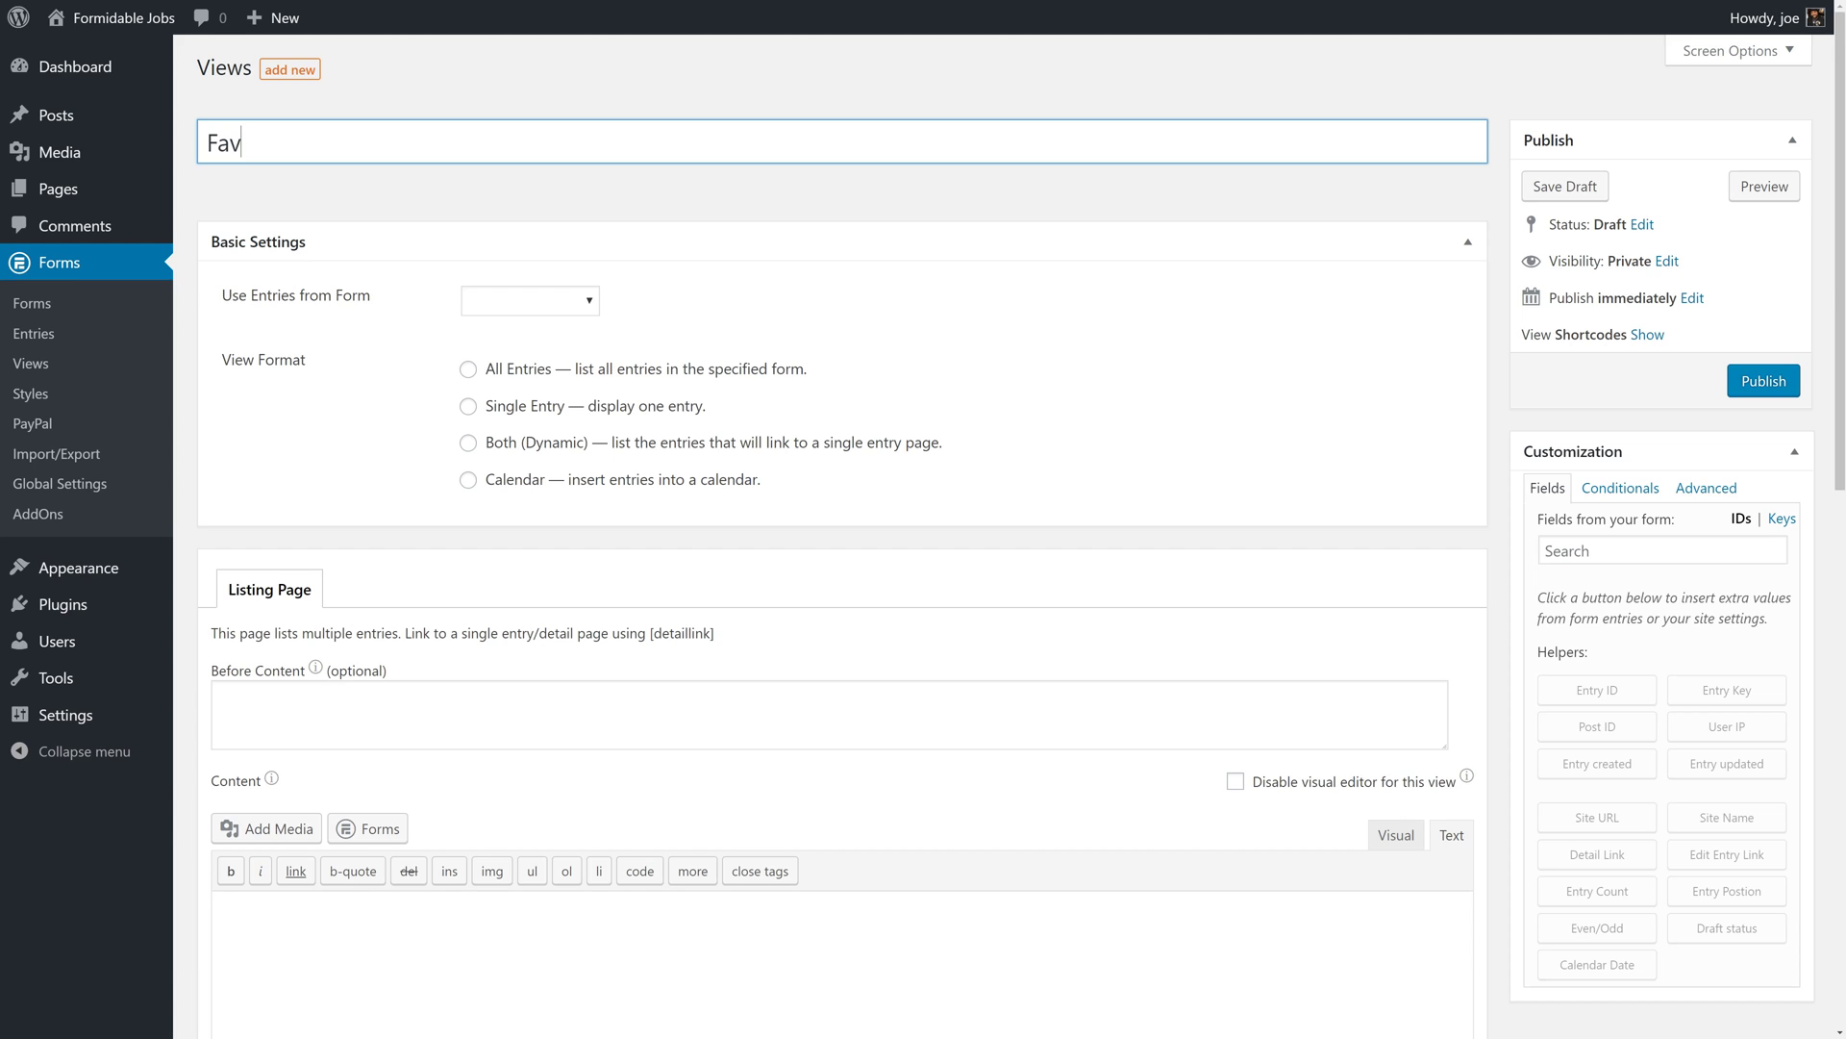
pyautogui.write('orites')
# Step: Base the view on Add to Favorites entries, set to All Entries, and start editing Content
pyautogui.click(530, 300)
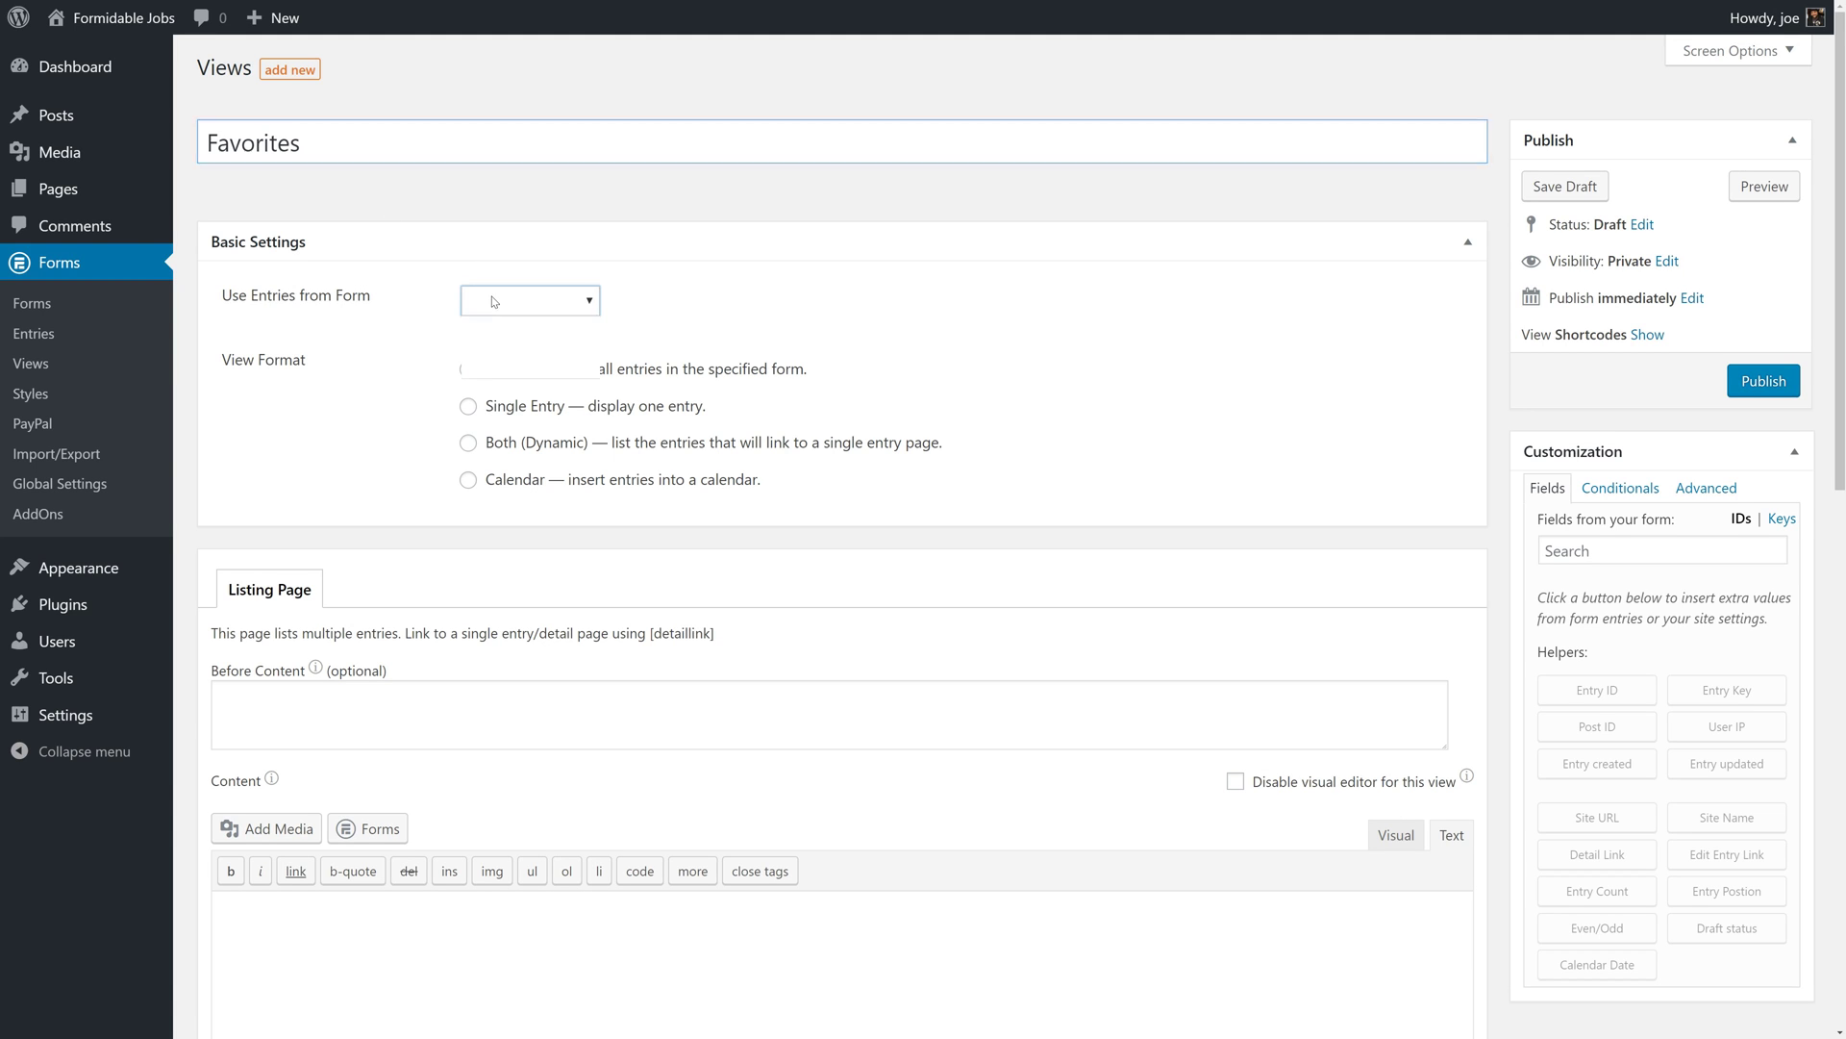
pyautogui.click(524, 343)
pyautogui.click(615, 377)
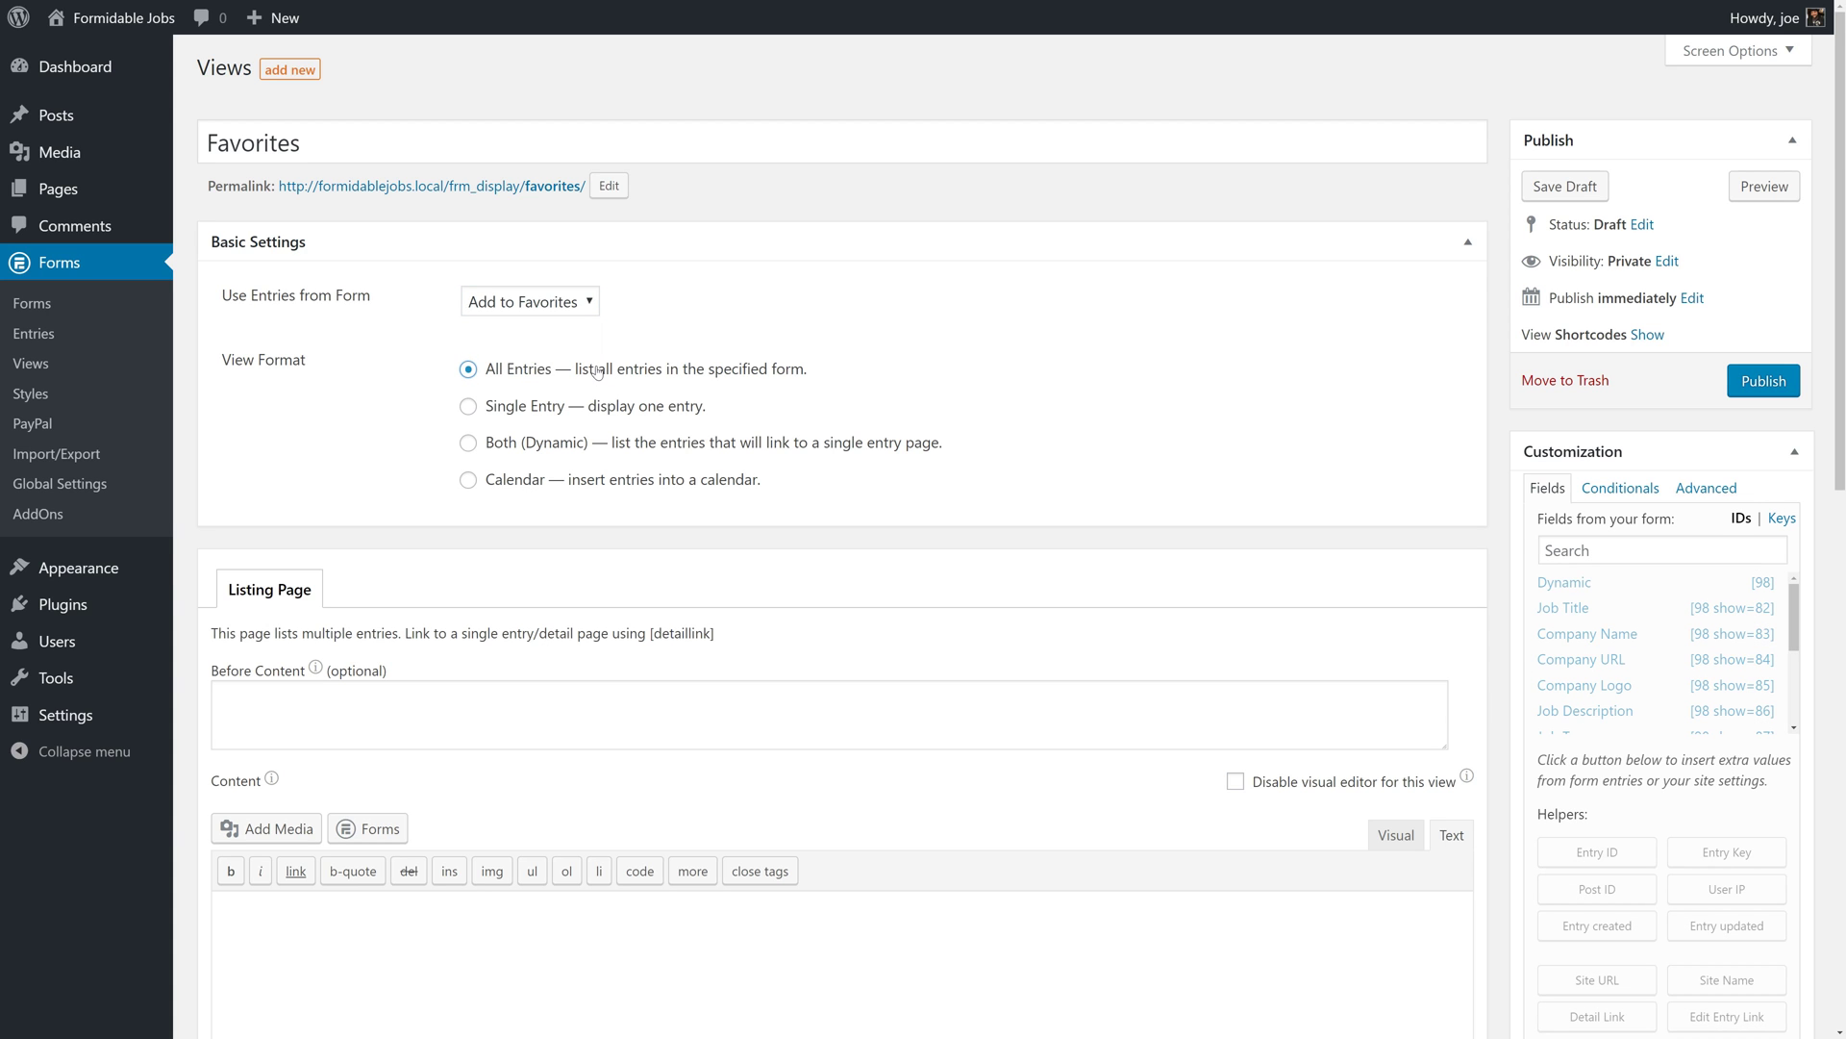
pyautogui.scroll(-3, 663, 577)
pyautogui.click(212, 582)
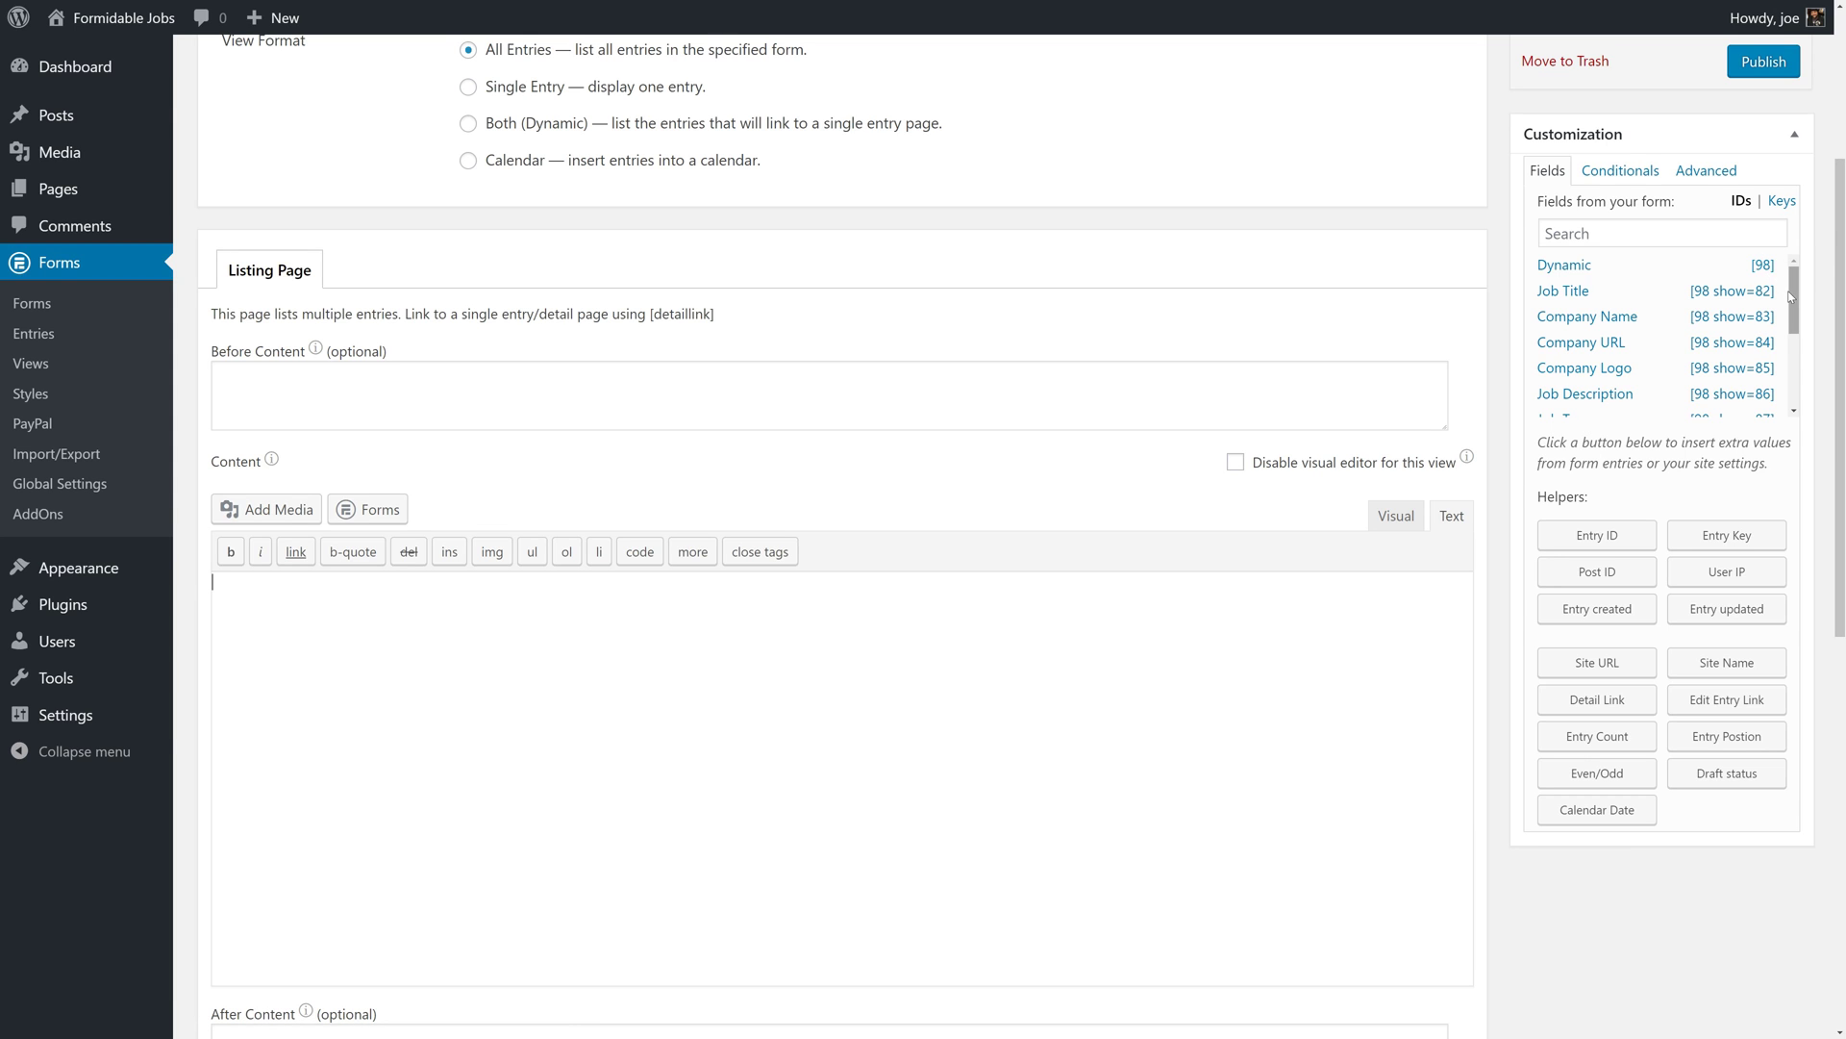
pyautogui.moveTo(1794, 293); pyautogui.dragTo(1796, 315)
pyautogui.scroll(3, 1620, 313)
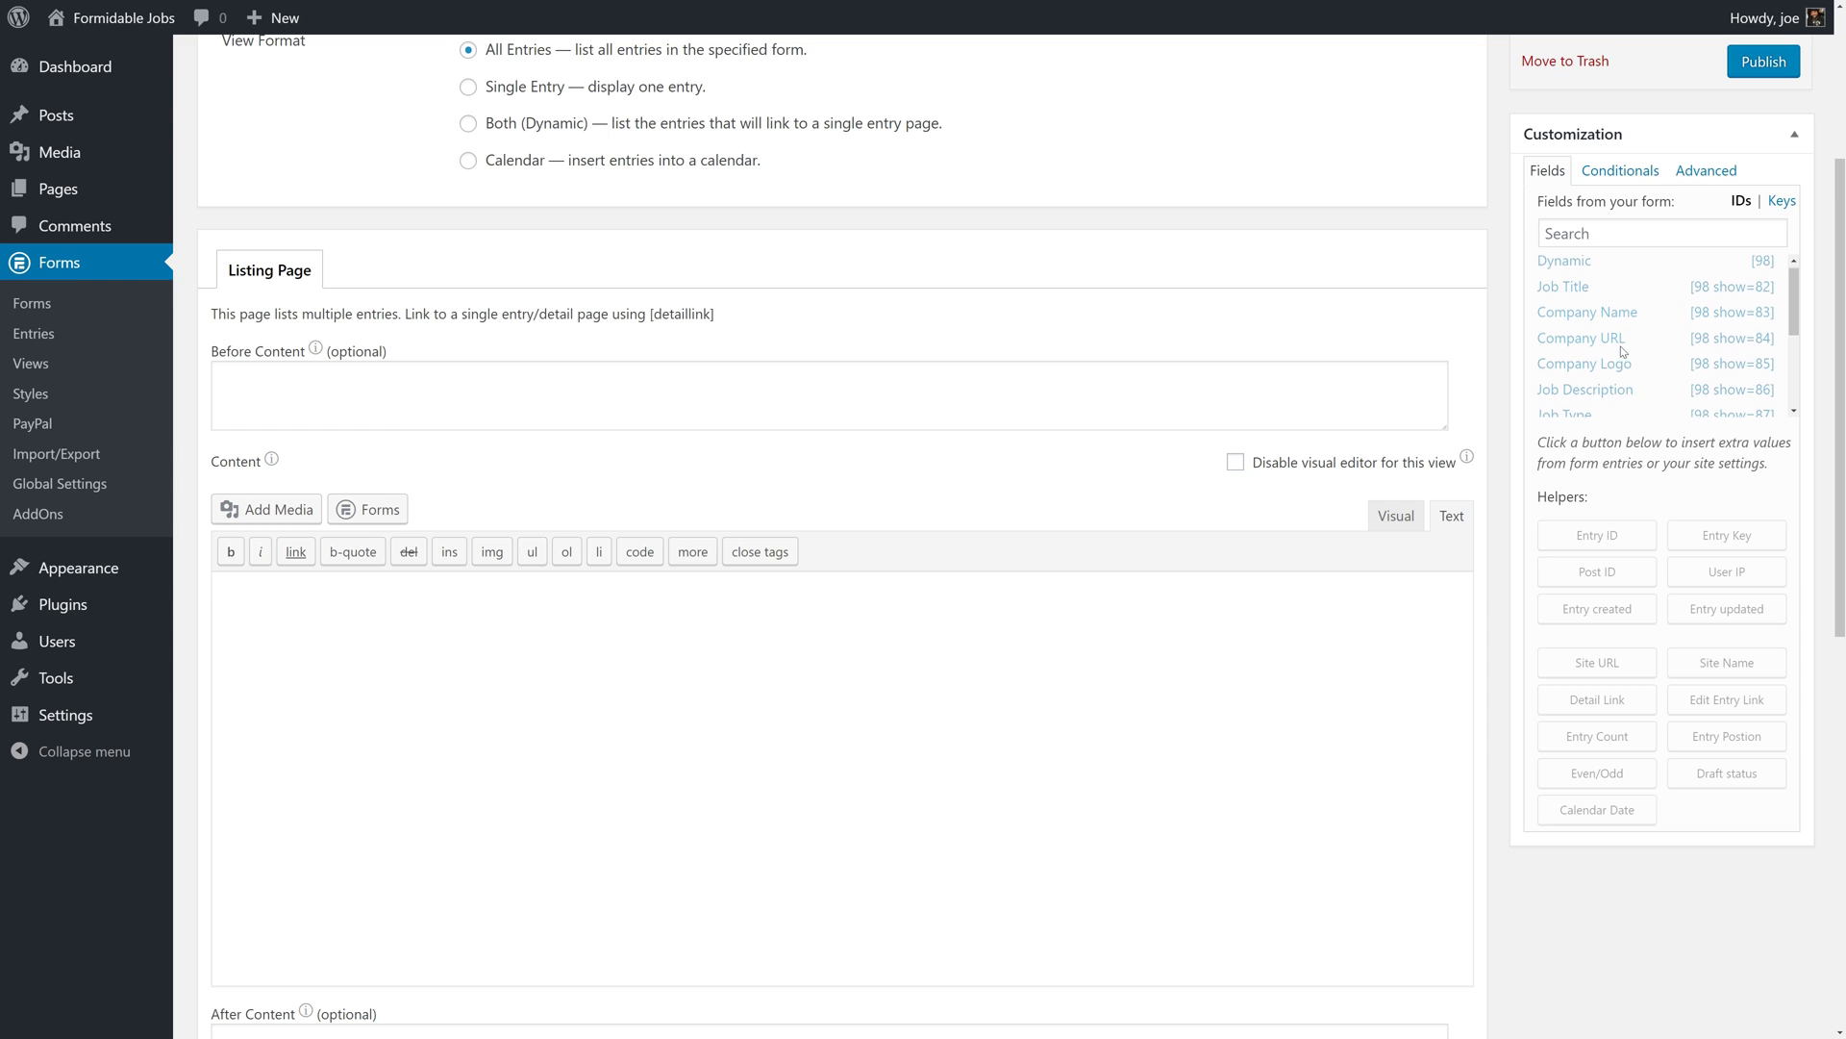
pyautogui.click(212, 581)
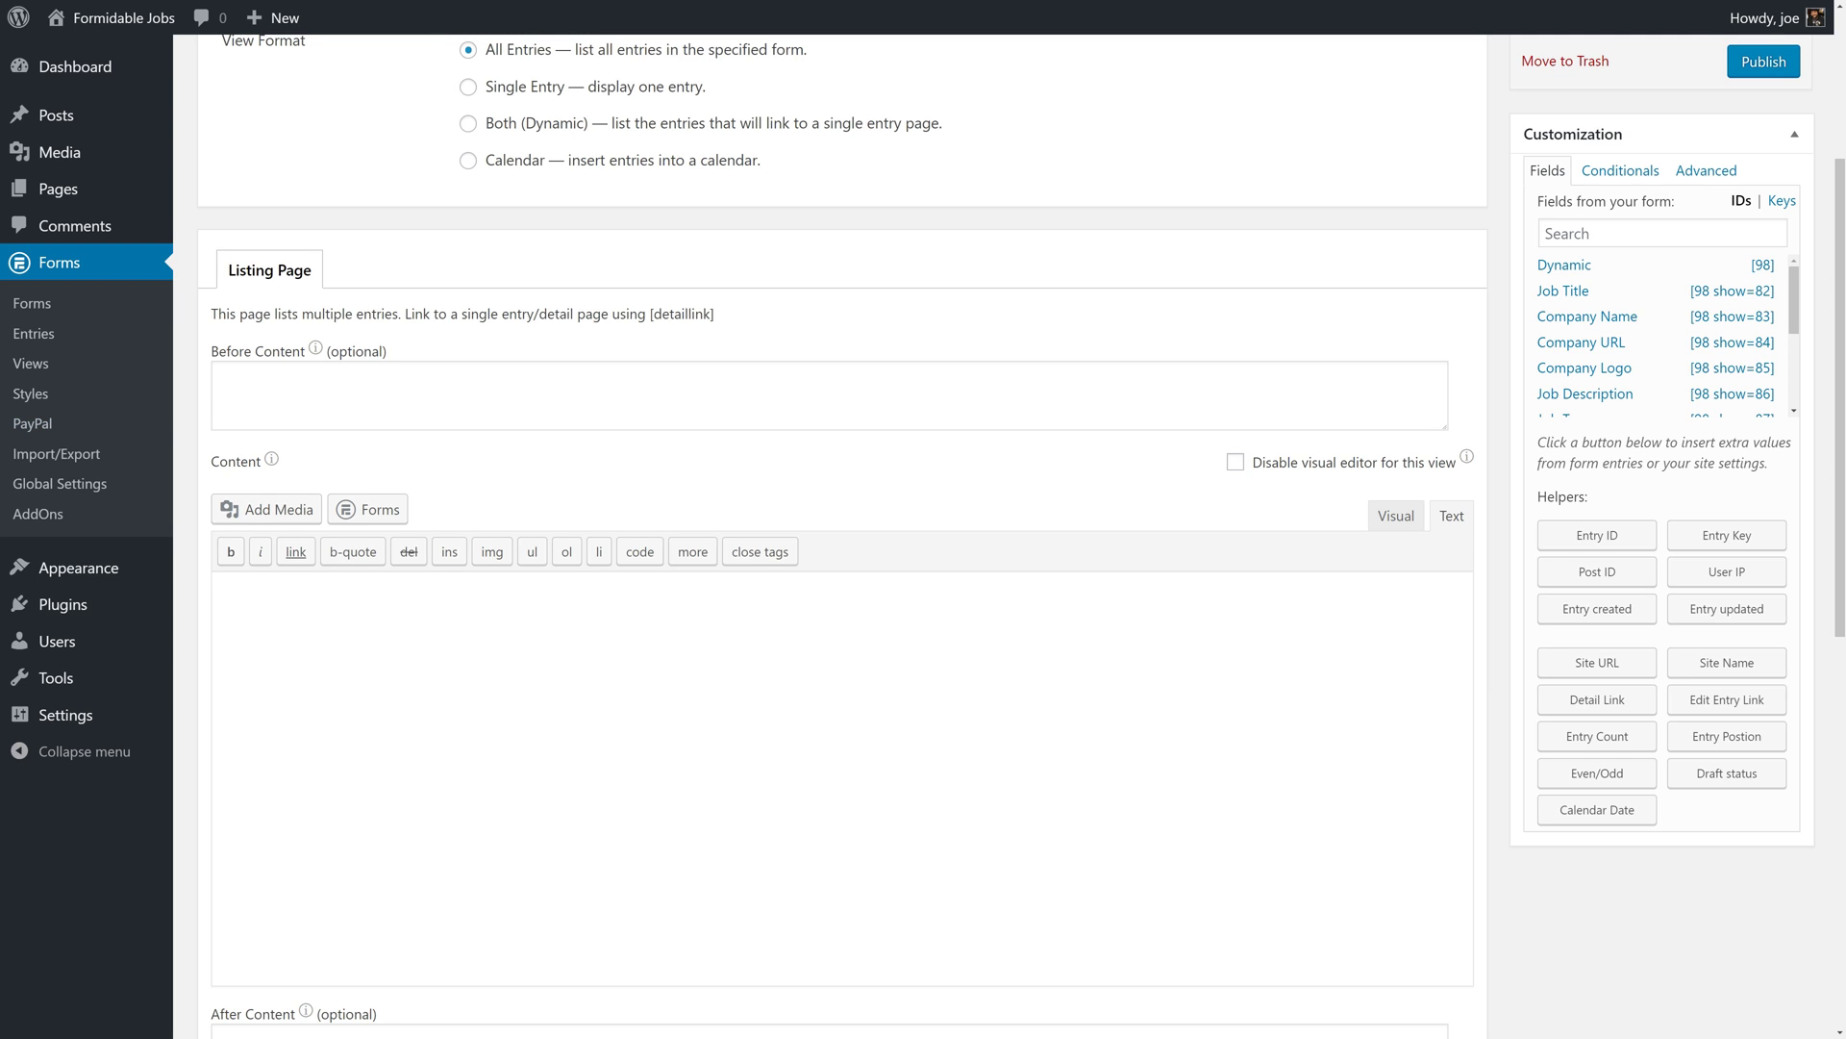
# Step: Paste container markup with a Remove from favorites link, replacing the placeholder with a job link
pyautogui.write('<div id="frm_container_[id]"> Your content here [deletelink label="Remove from favorites" prefix="frm_container_"] </div>')
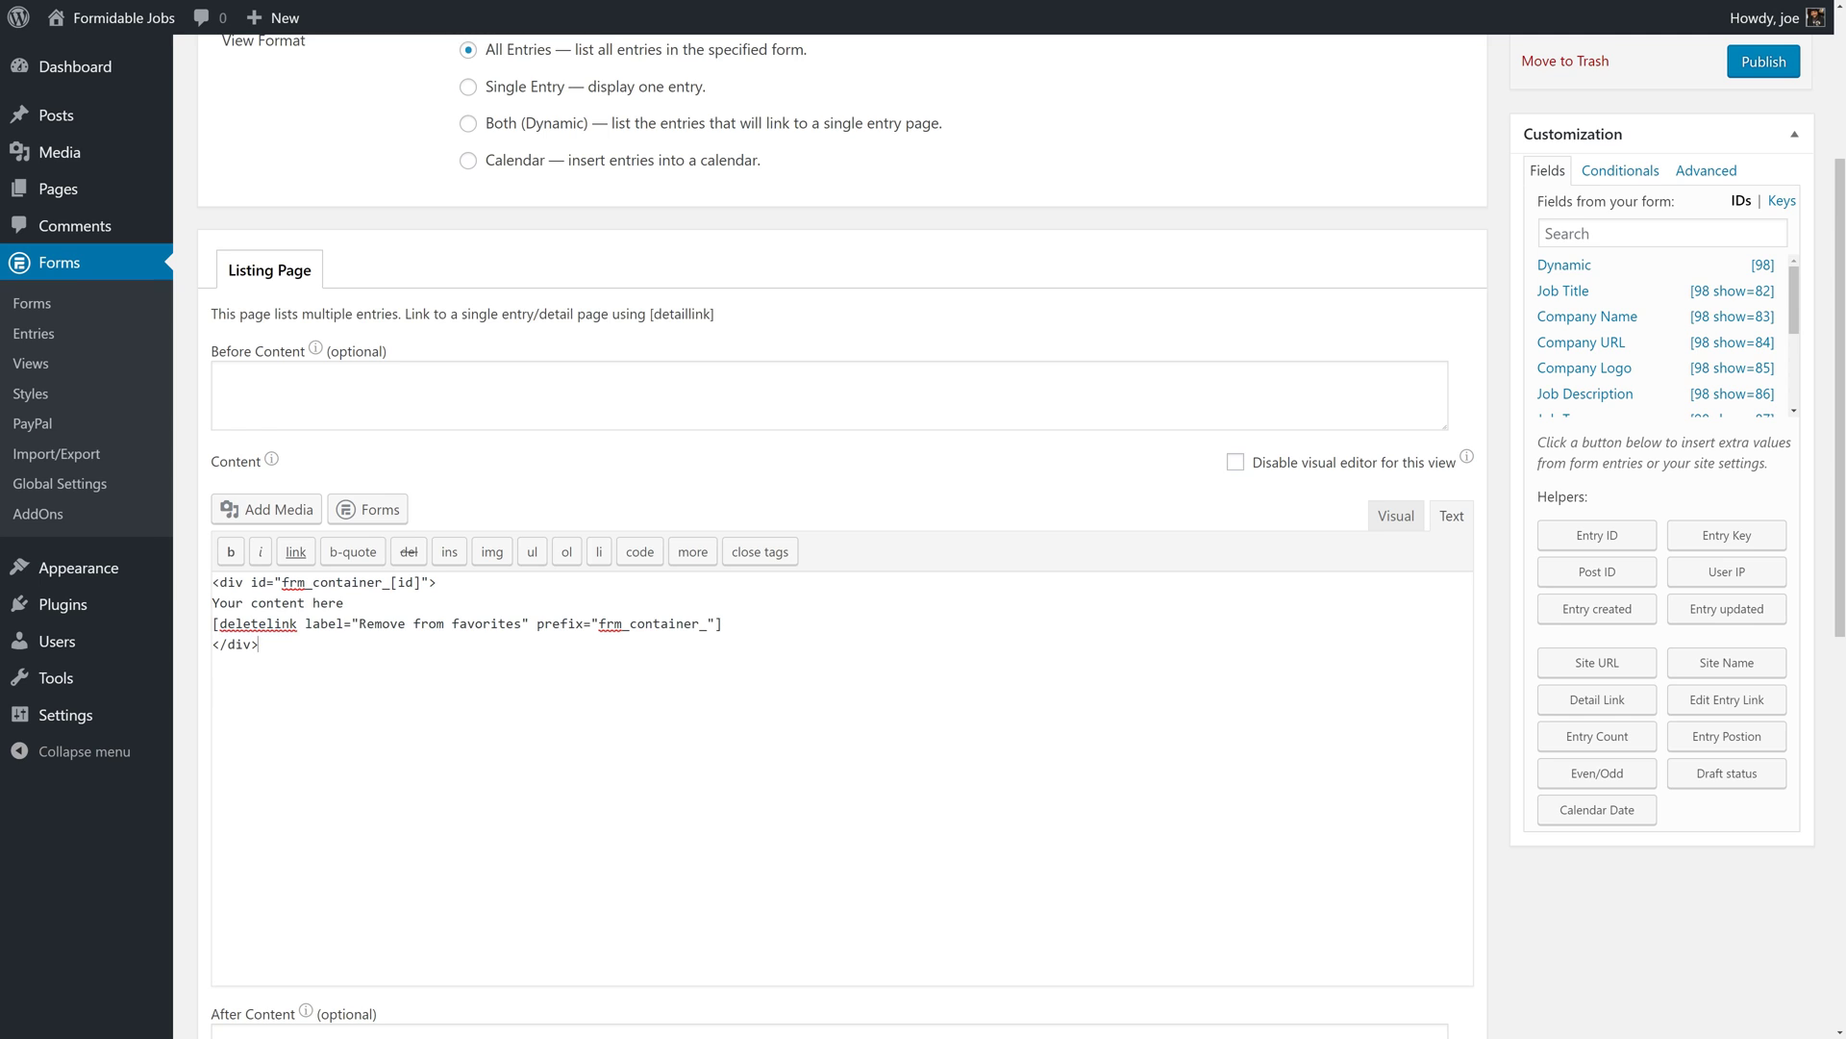
pyautogui.moveTo(349, 602); pyautogui.dragTo(212, 602)
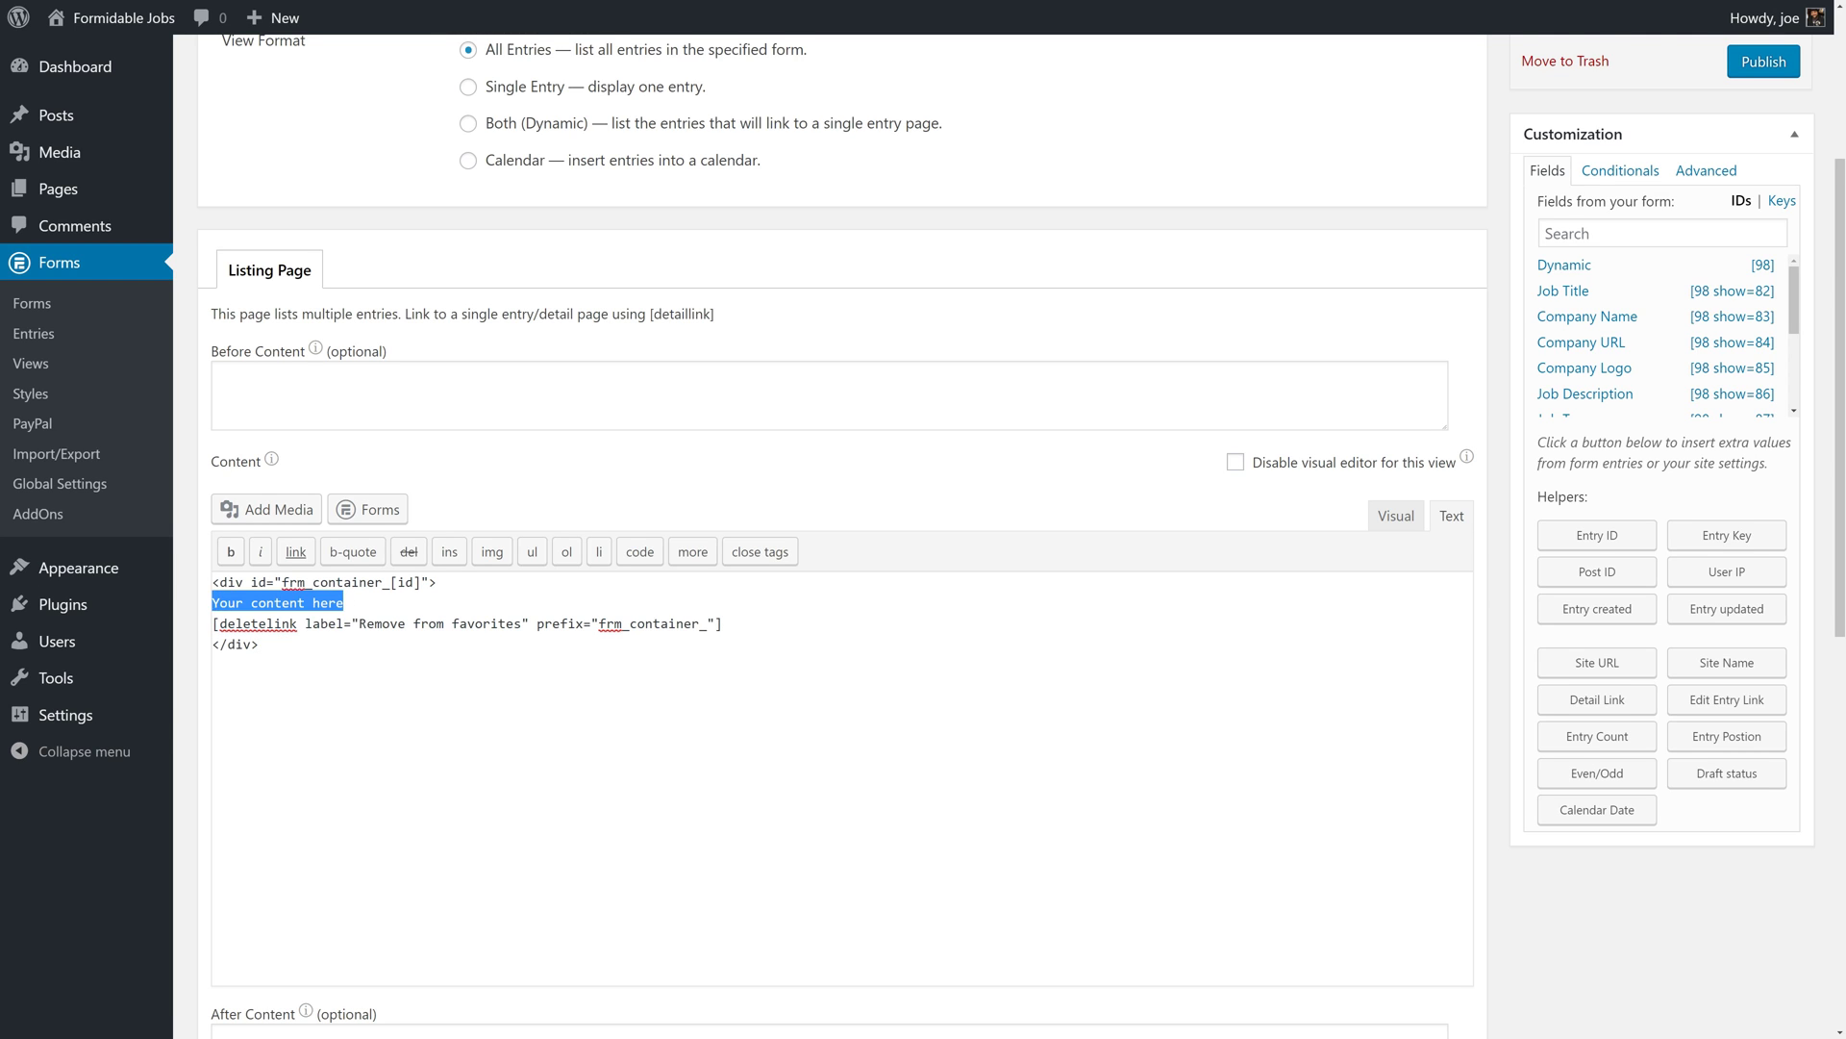
pyautogui.press('BackSpace')
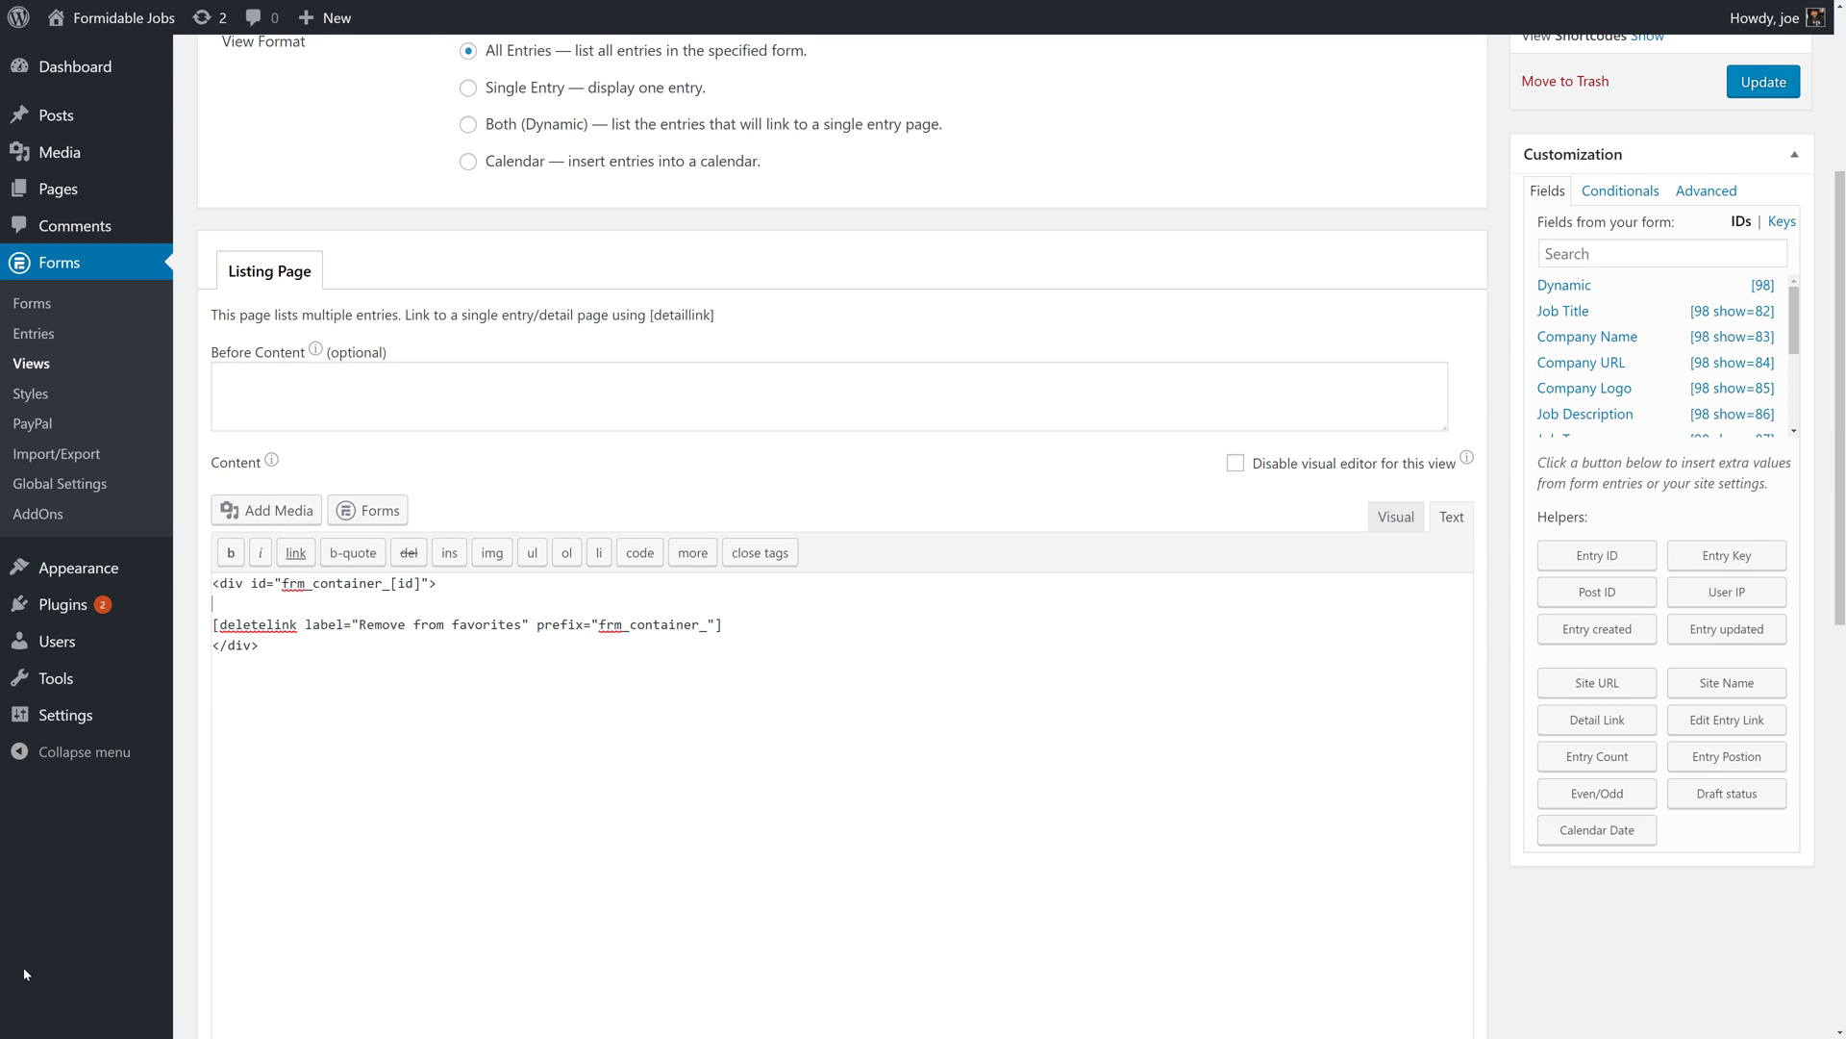
pyautogui.write('<A ')
pyautogui.write('href="')
pyautogui.write('[siteurl]/jobs/entry/[98 show=id]')
pyautogui.write('"')
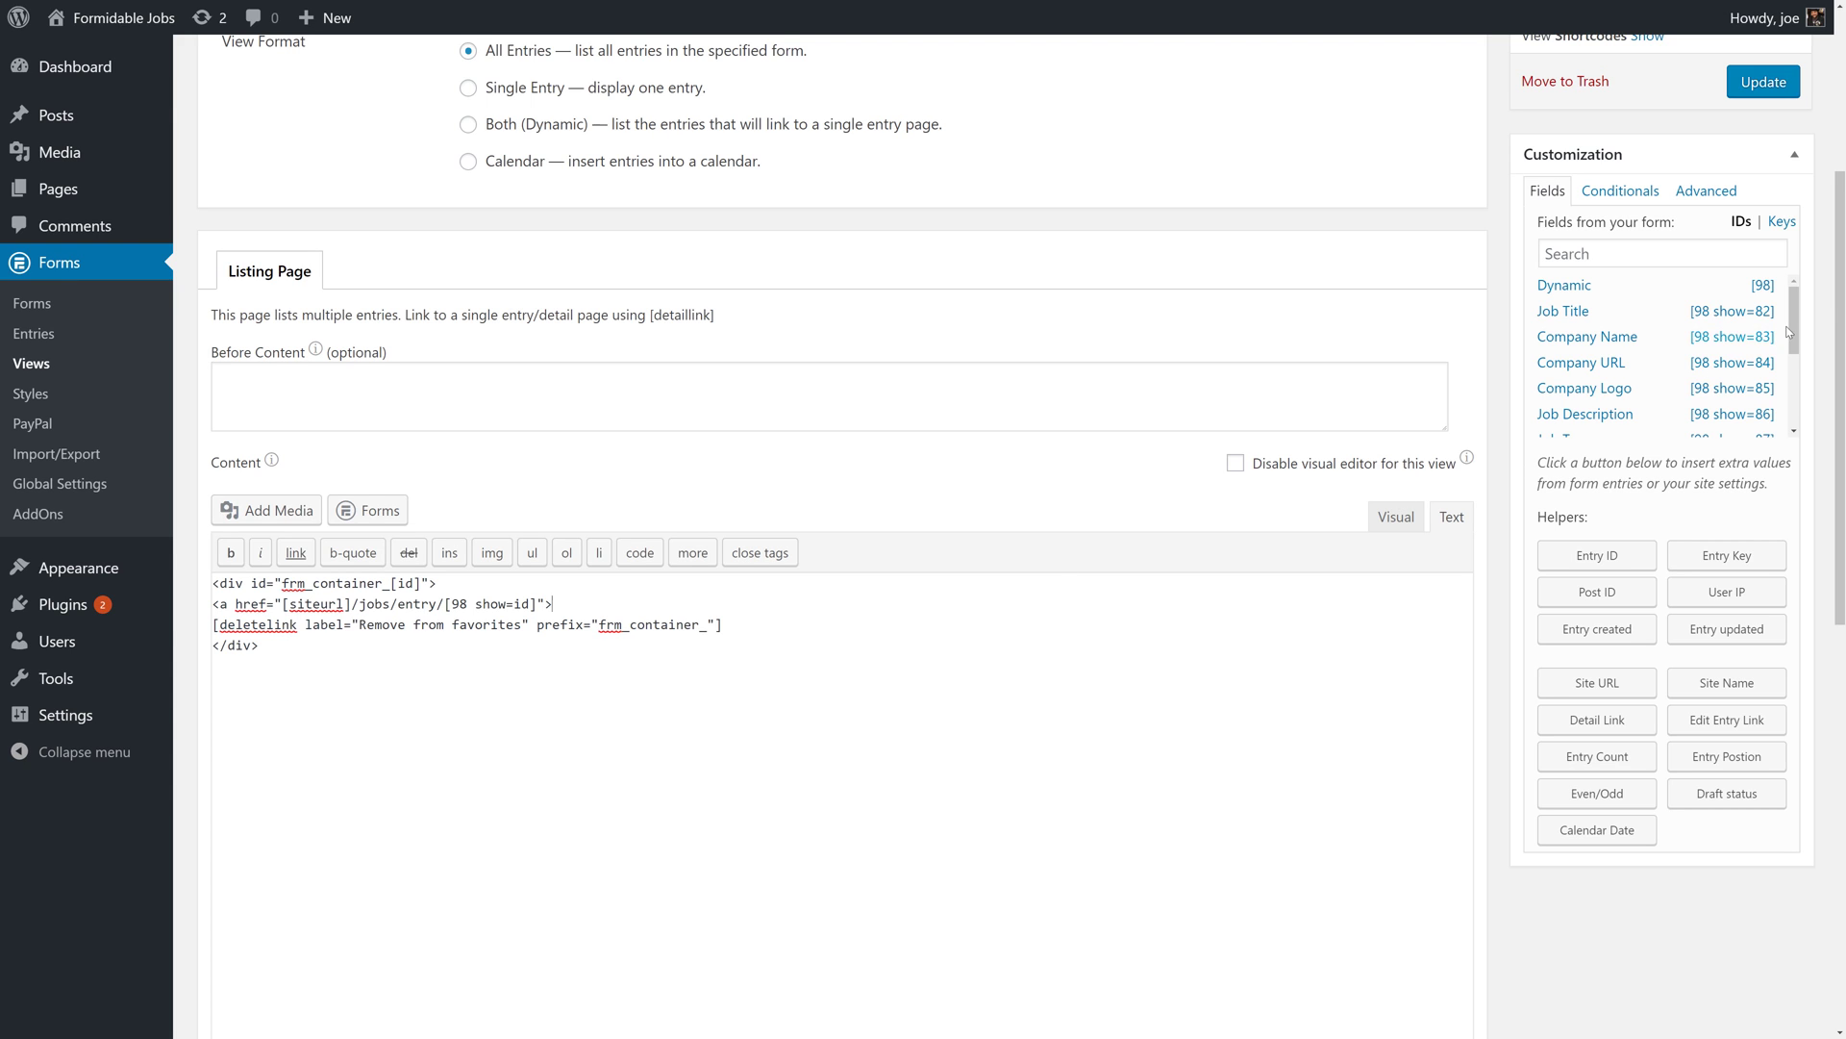
# Step: Make the link text Job Title, ' at ', then Company Name, and switch to Visual
pyautogui.moveTo(1794, 329)
pyautogui.mouseDown()
pyautogui.moveTo(1794, 399)
pyautogui.moveTo(1688, 375)
pyautogui.moveTo(1795, 317)
pyautogui.mouseUp()
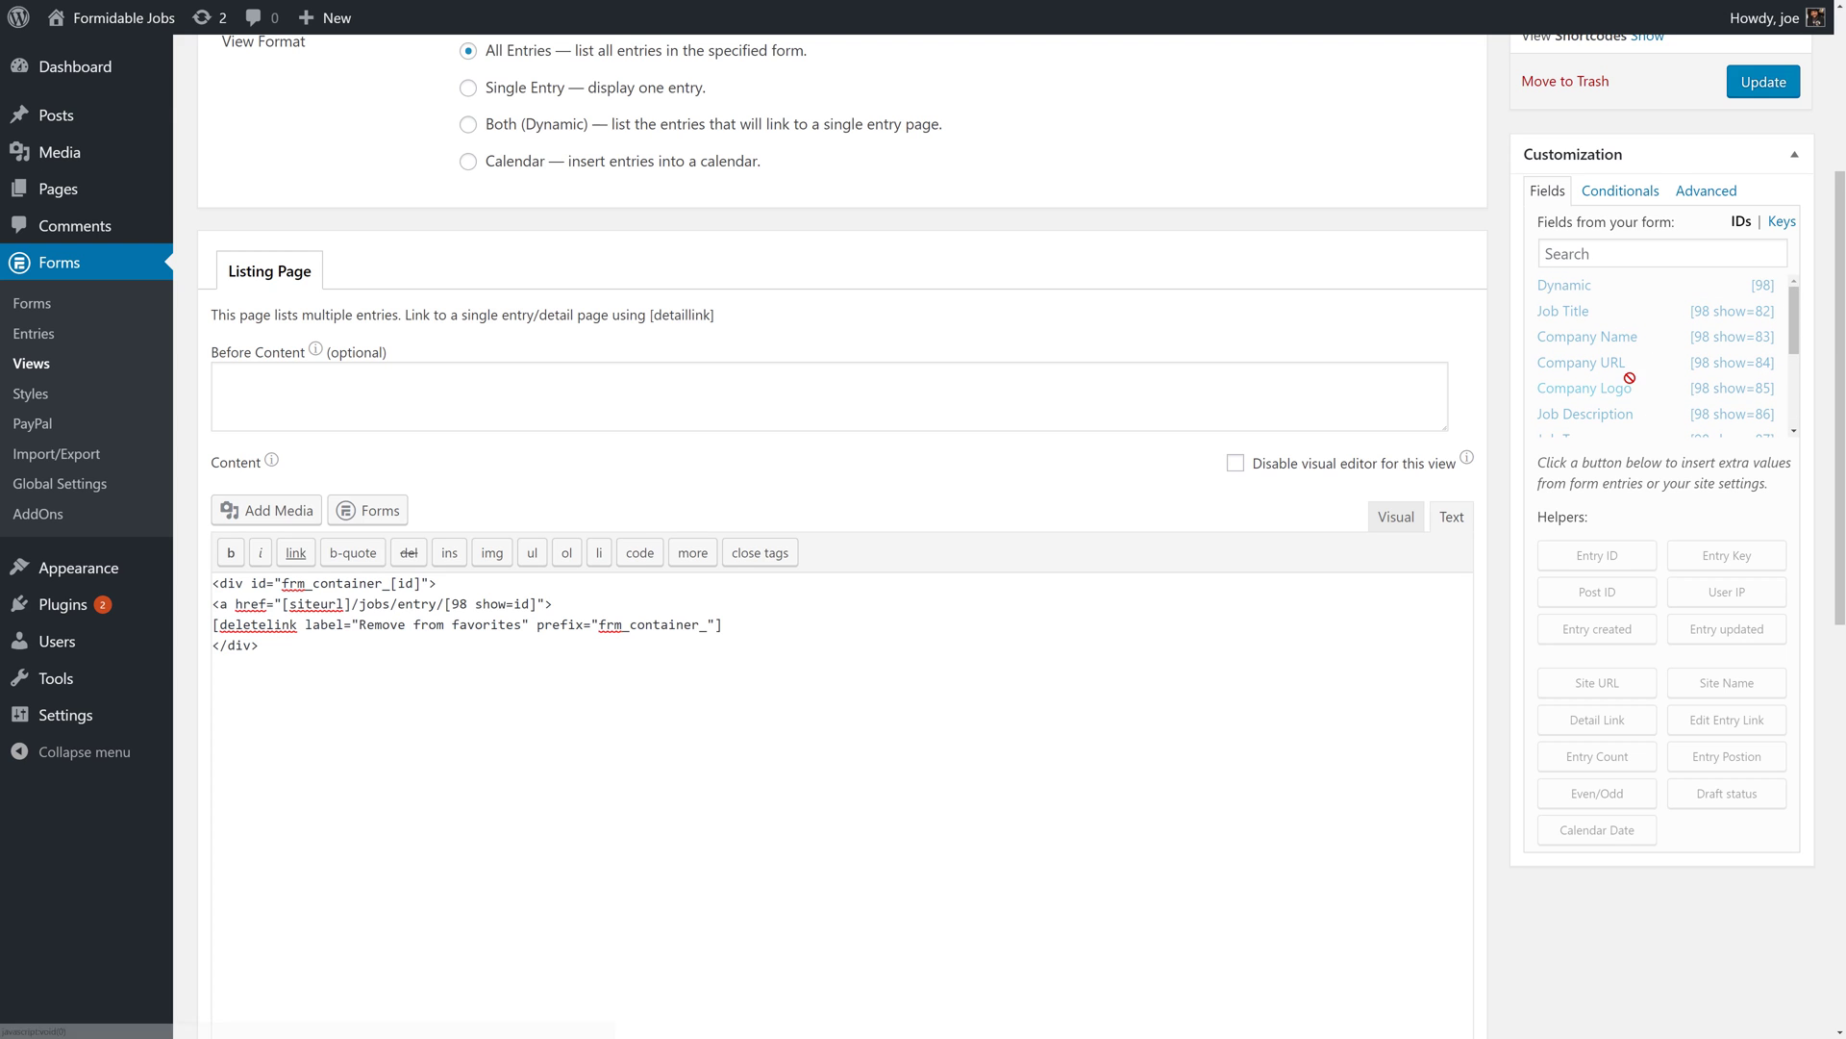
pyautogui.click(609, 606)
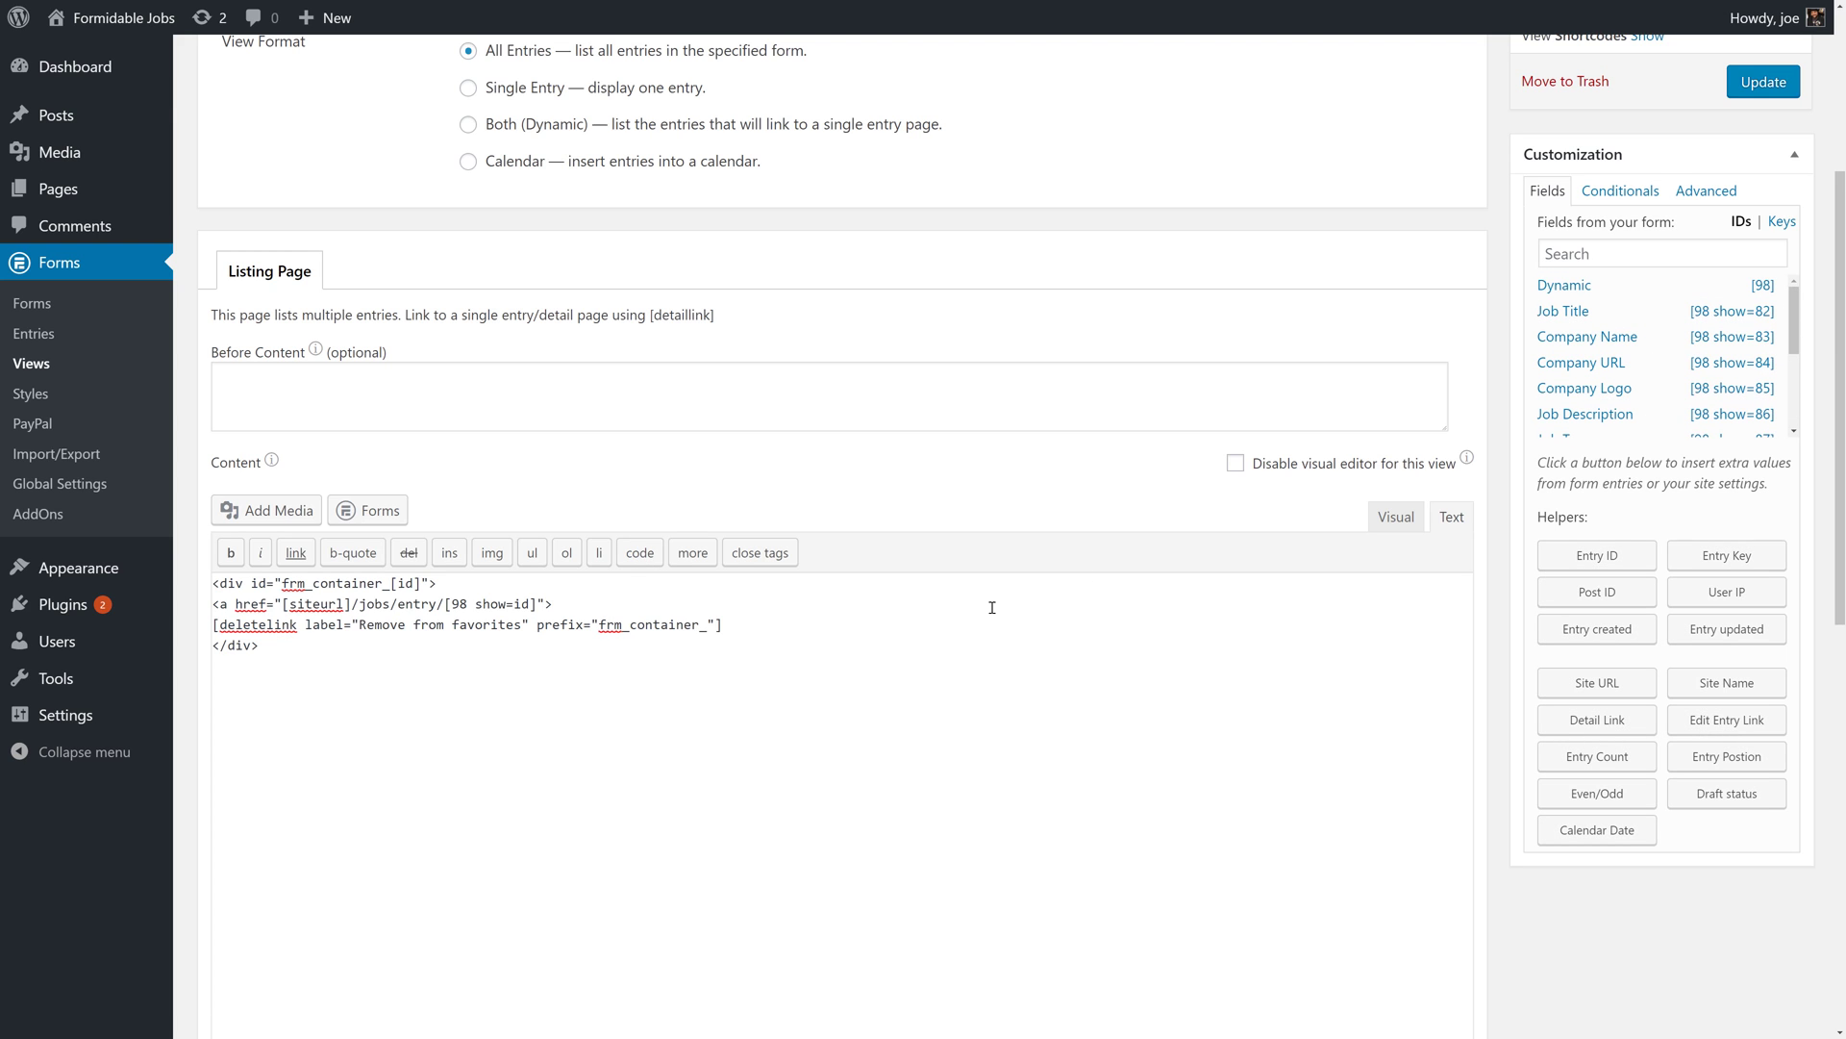
pyautogui.click(1577, 317)
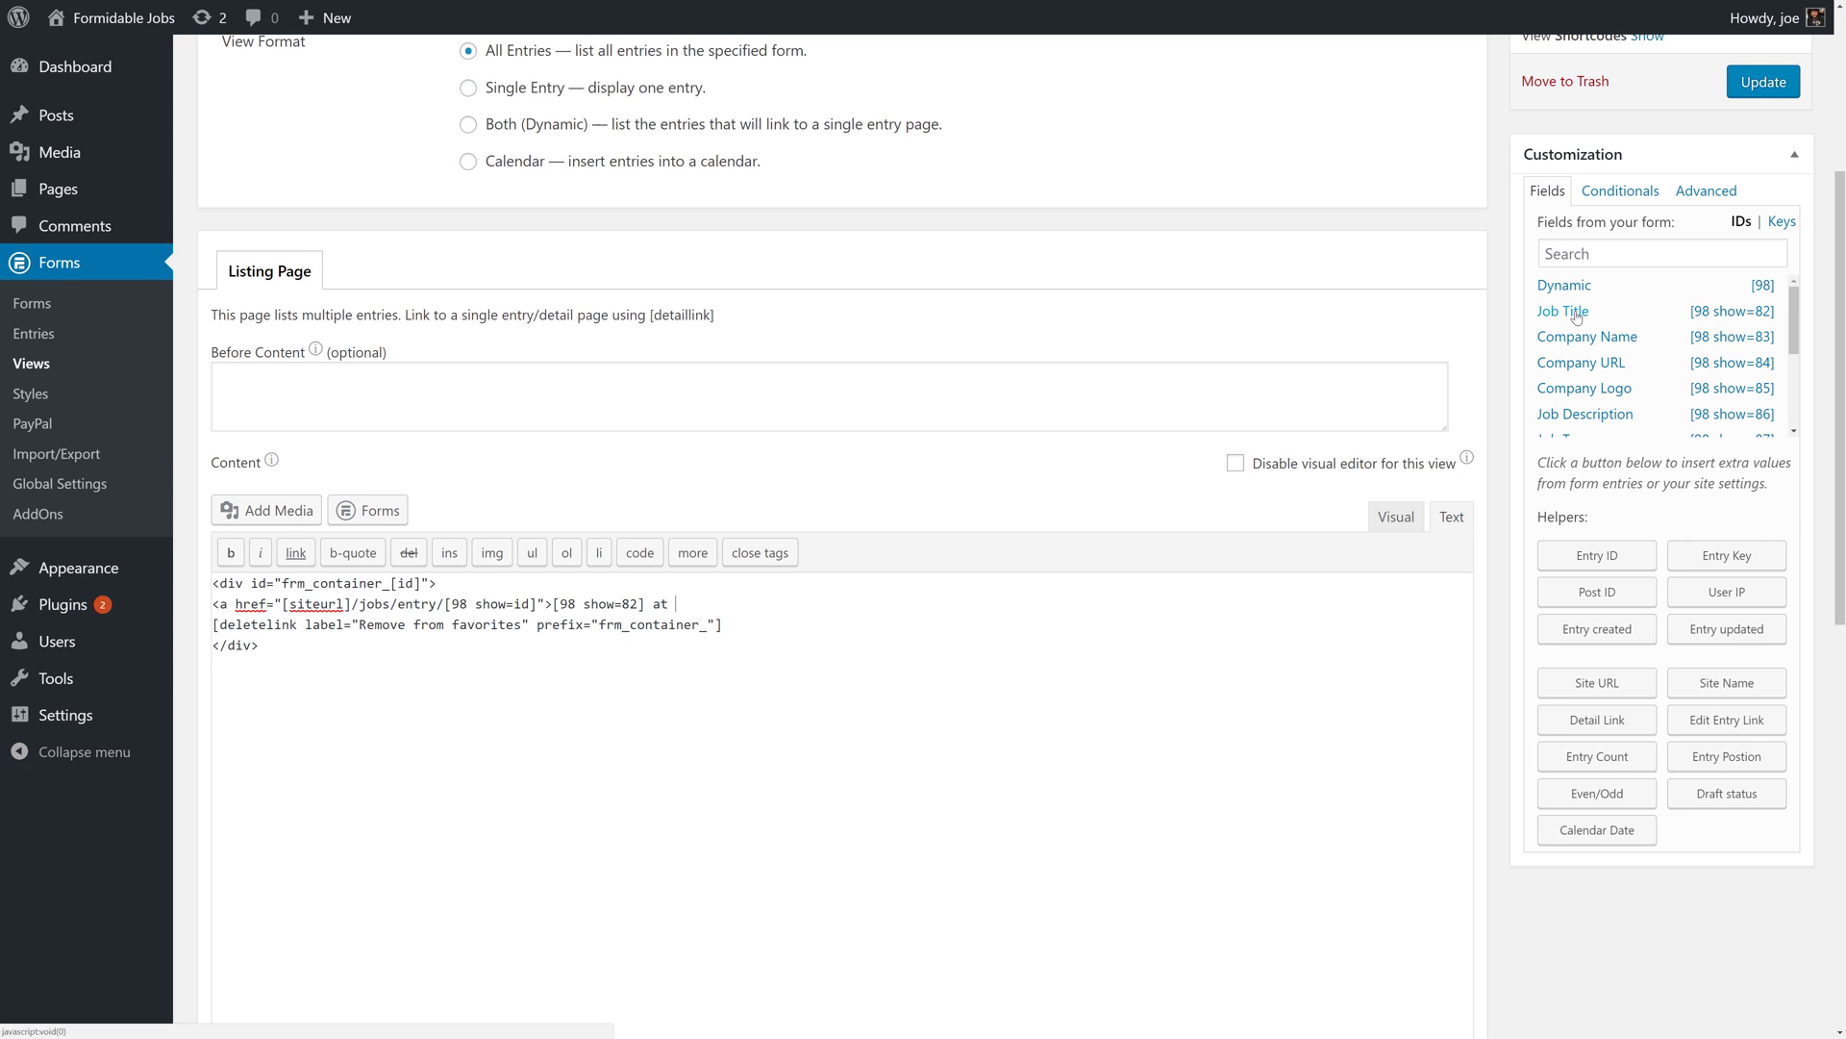
pyautogui.write('at')
pyautogui.click(1596, 336)
pyautogui.click(1396, 517)
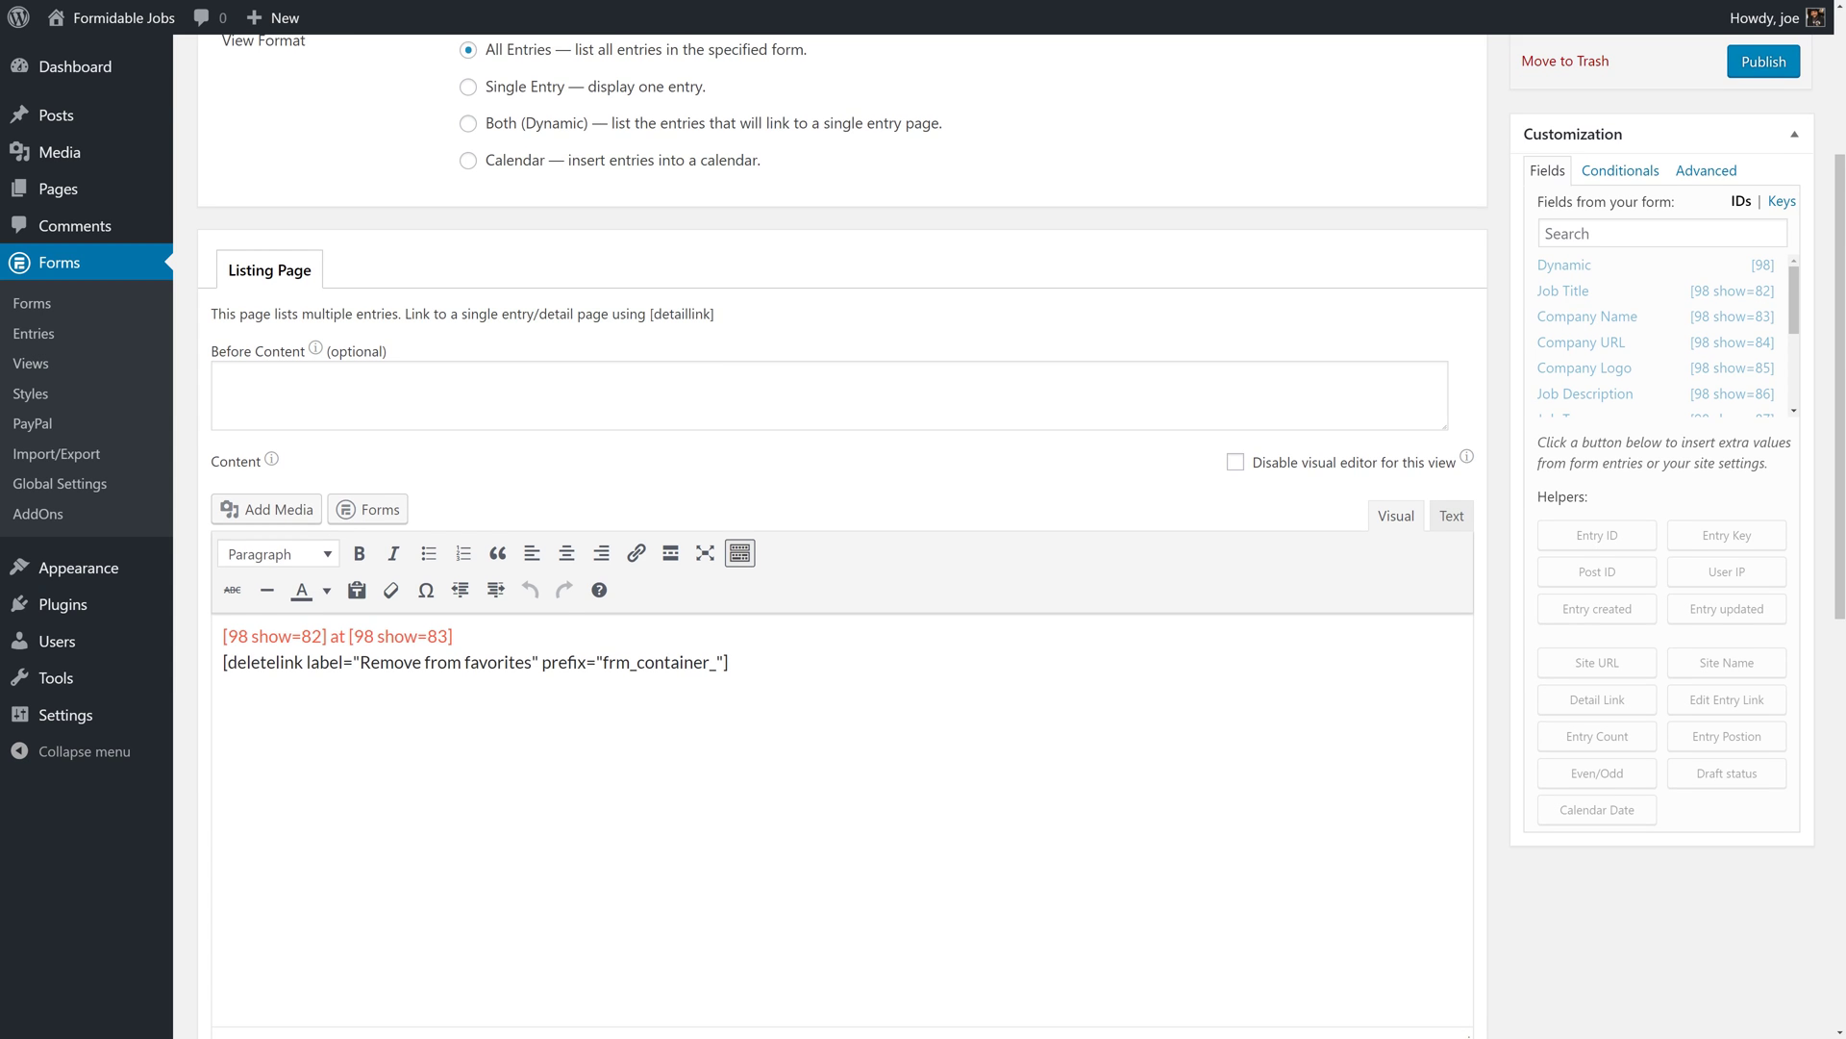
# Step: Filter the Favorites view to entries whose User ID equals current_user, then publish it
pyautogui.scroll(-5, 1396, 517)
pyautogui.scroll(-4, 782, 639)
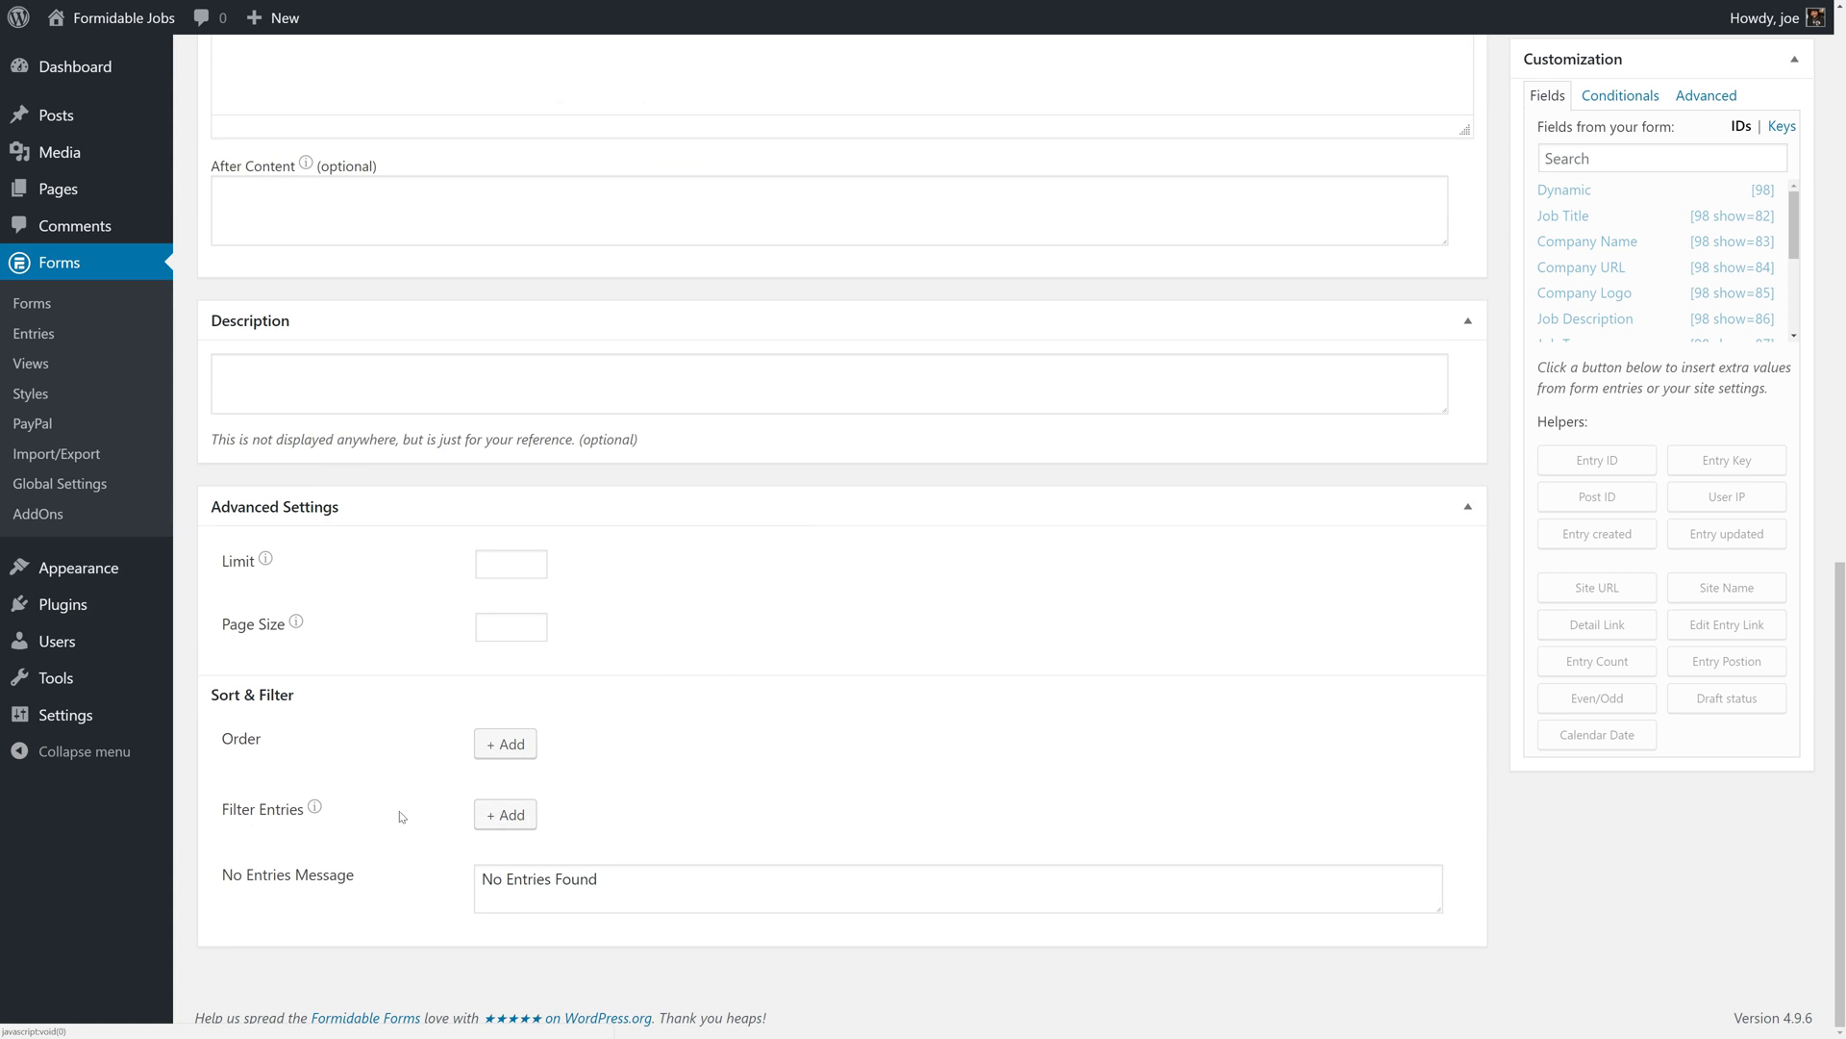
pyautogui.click(511, 816)
pyautogui.click(524, 819)
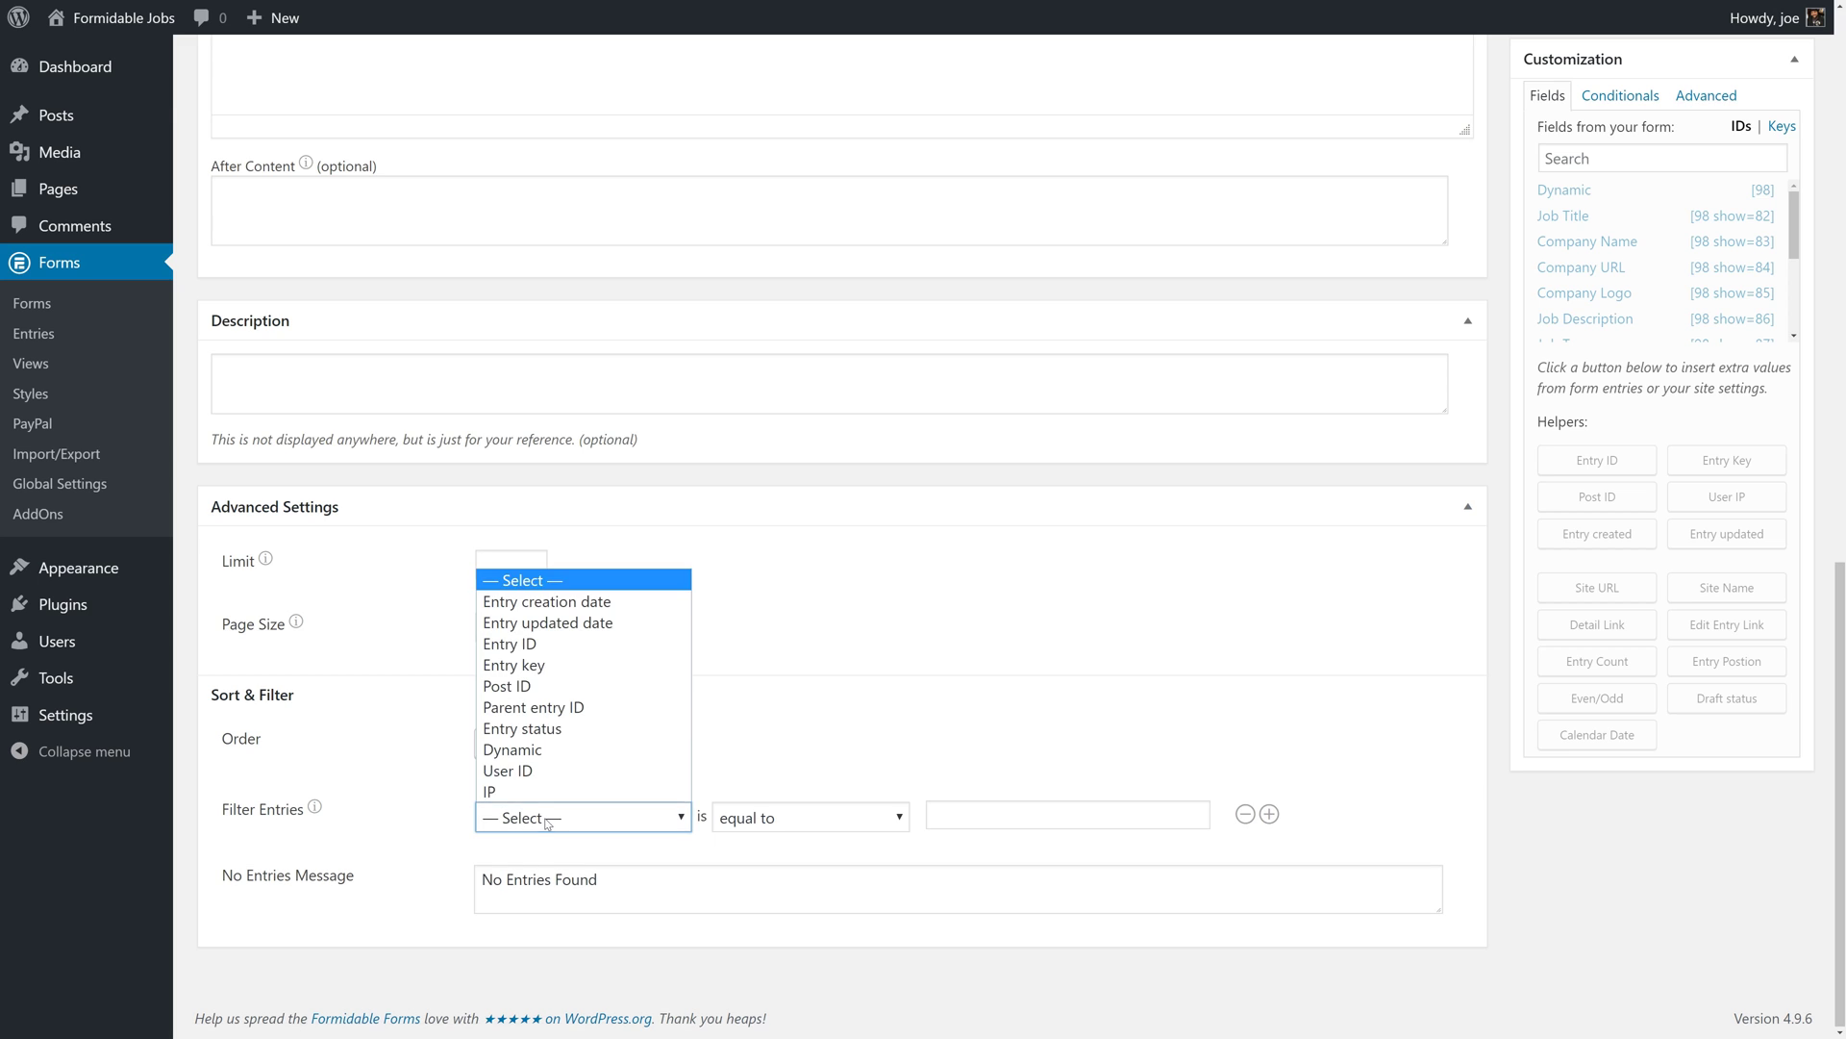
pyautogui.click(560, 770)
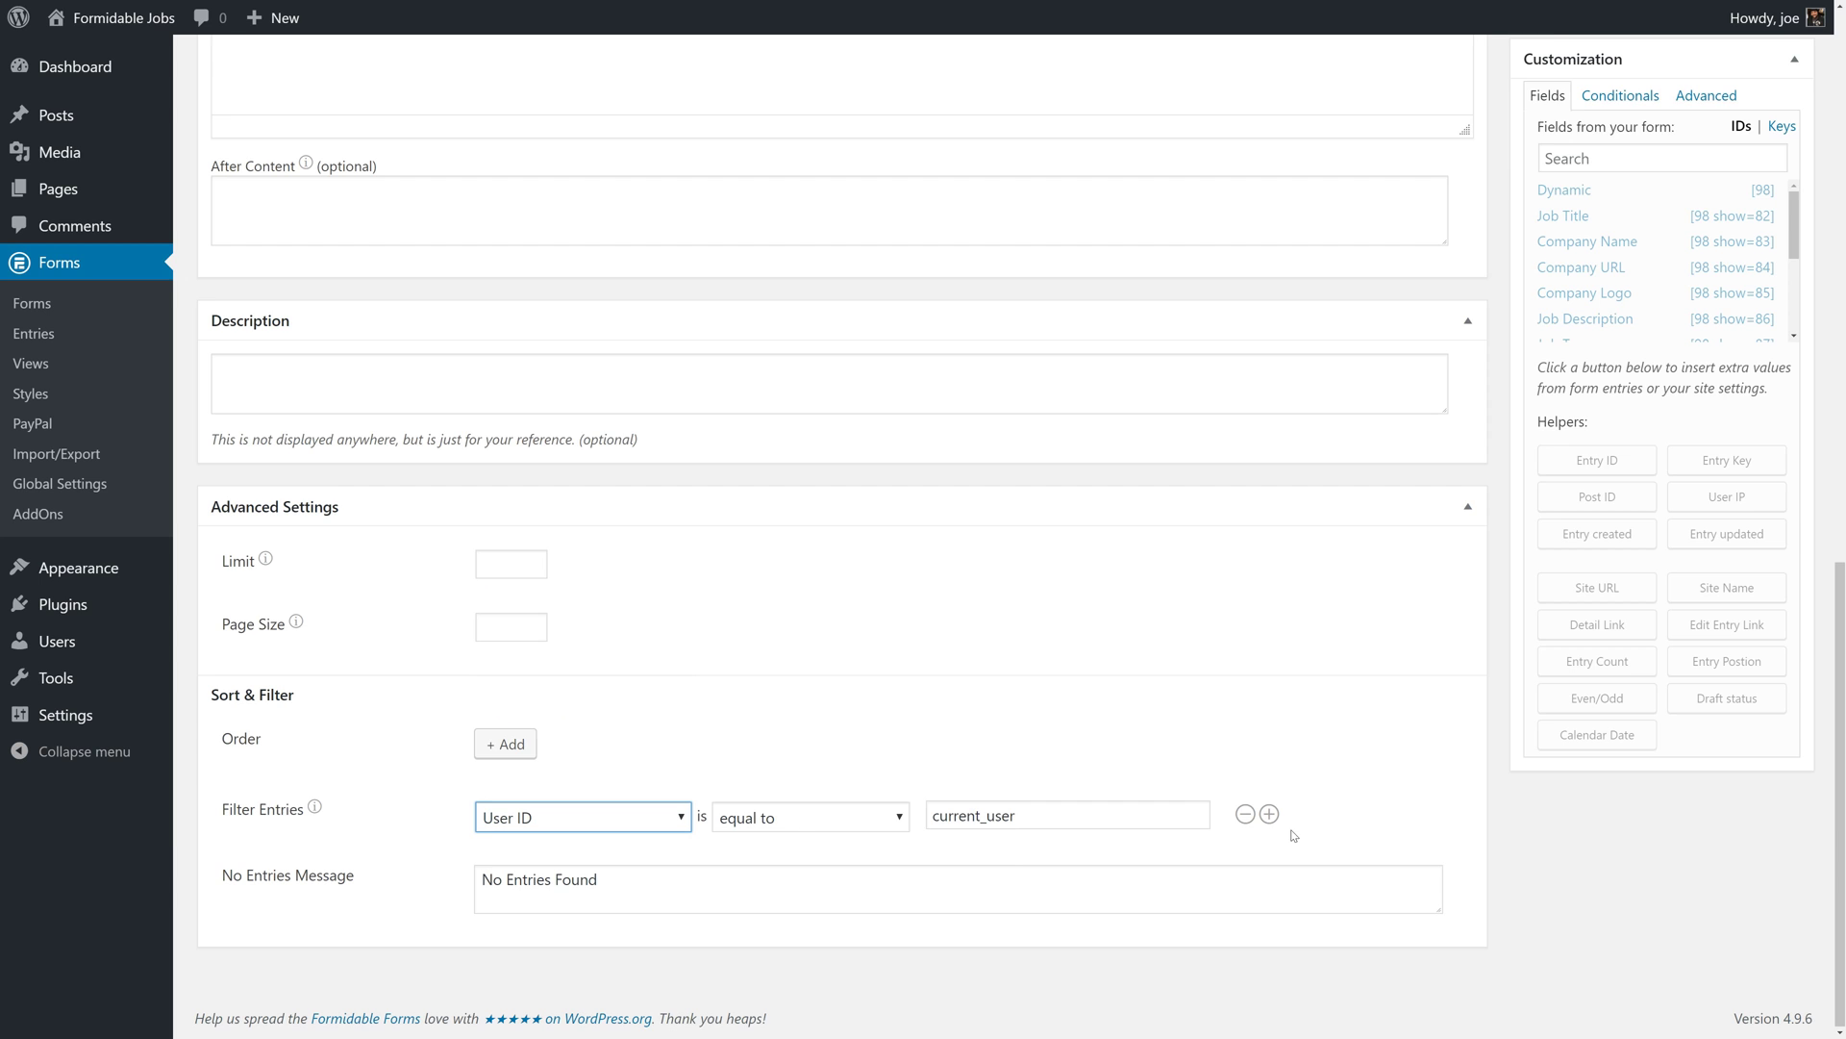
pyautogui.scroll(10, 1440, 812)
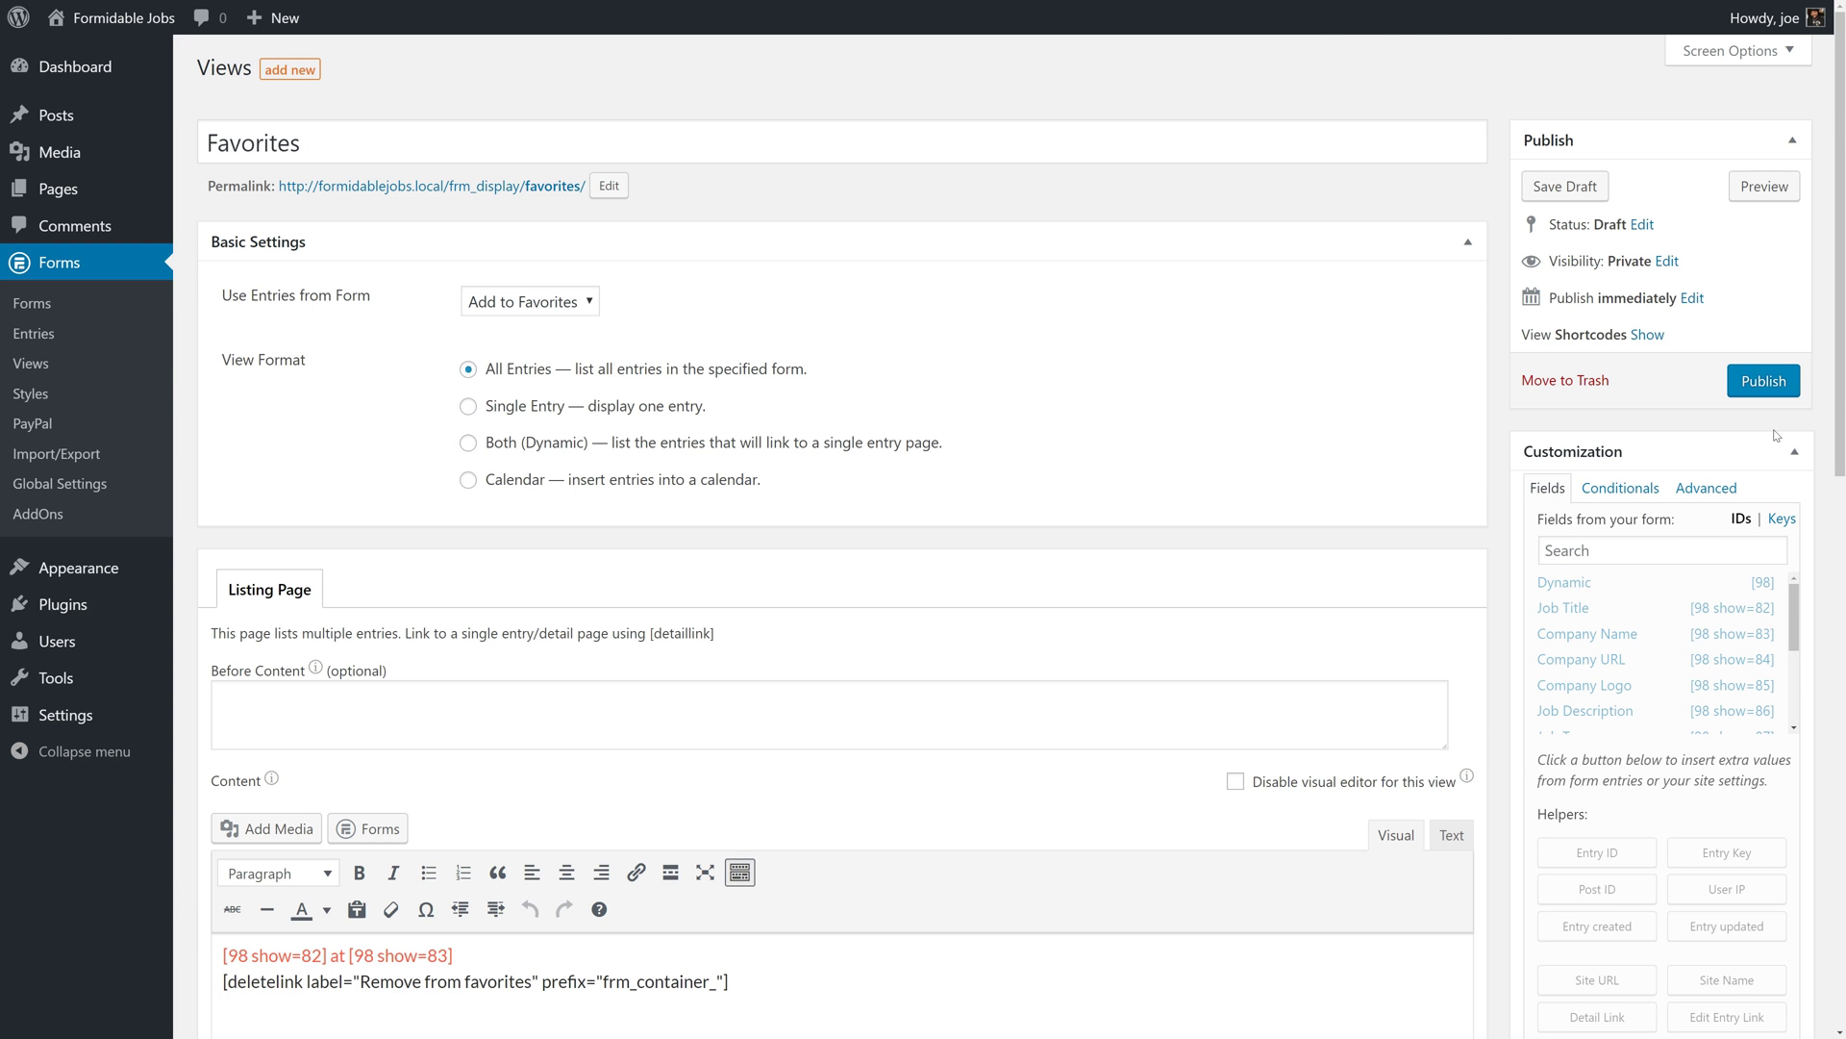
pyautogui.click(1767, 387)
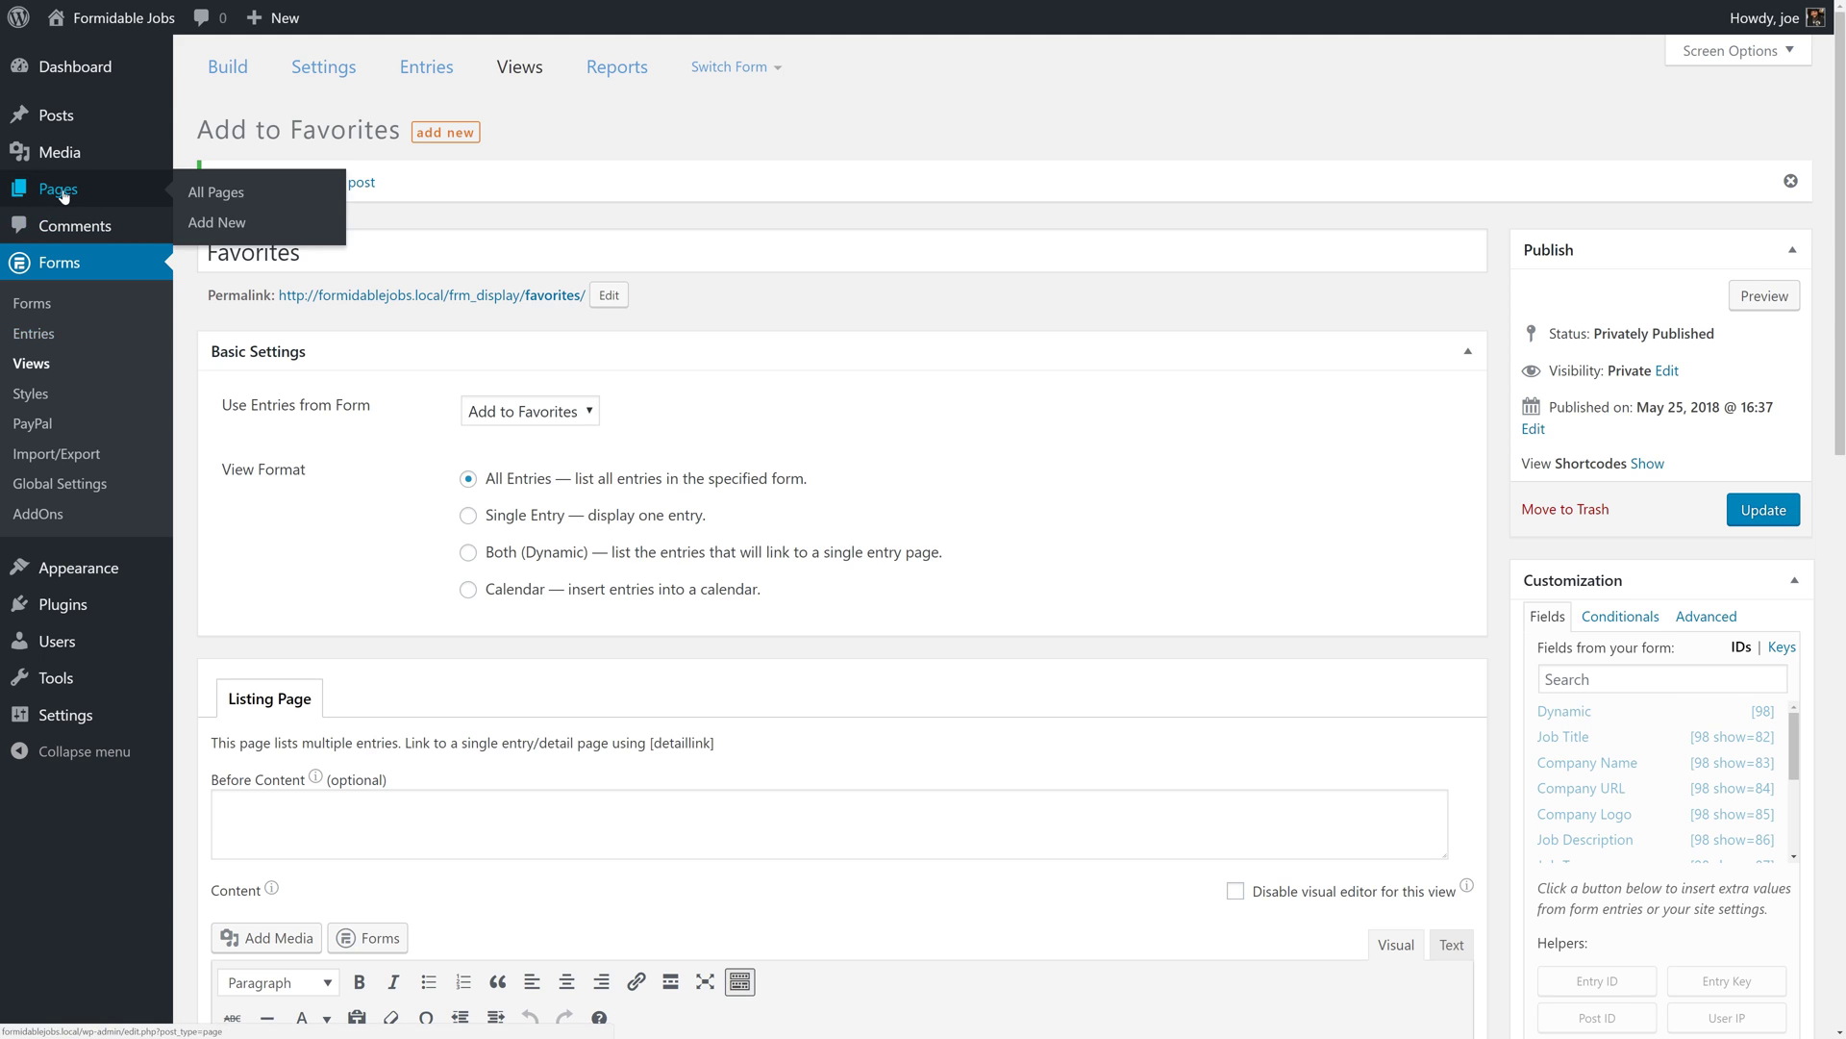
# Step: Create a new WordPress page titled 'Favorites'
pyautogui.click(63, 192)
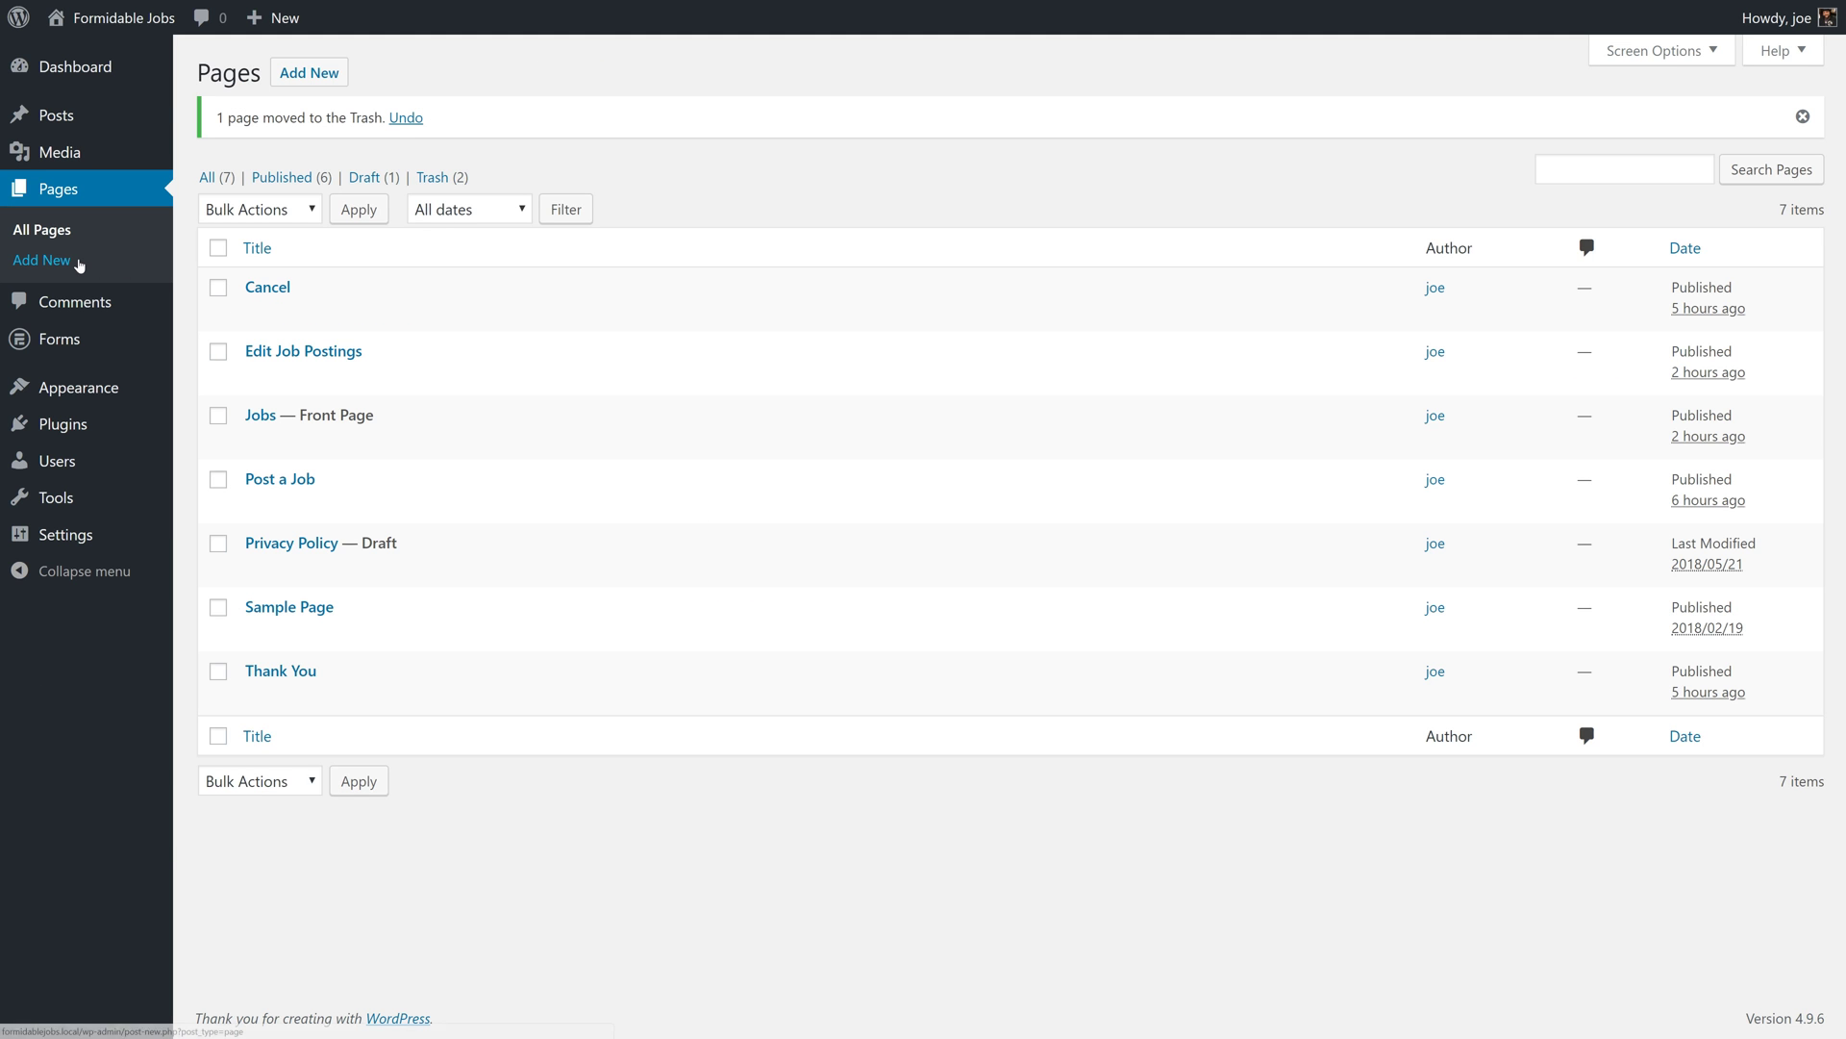
pyautogui.click(78, 261)
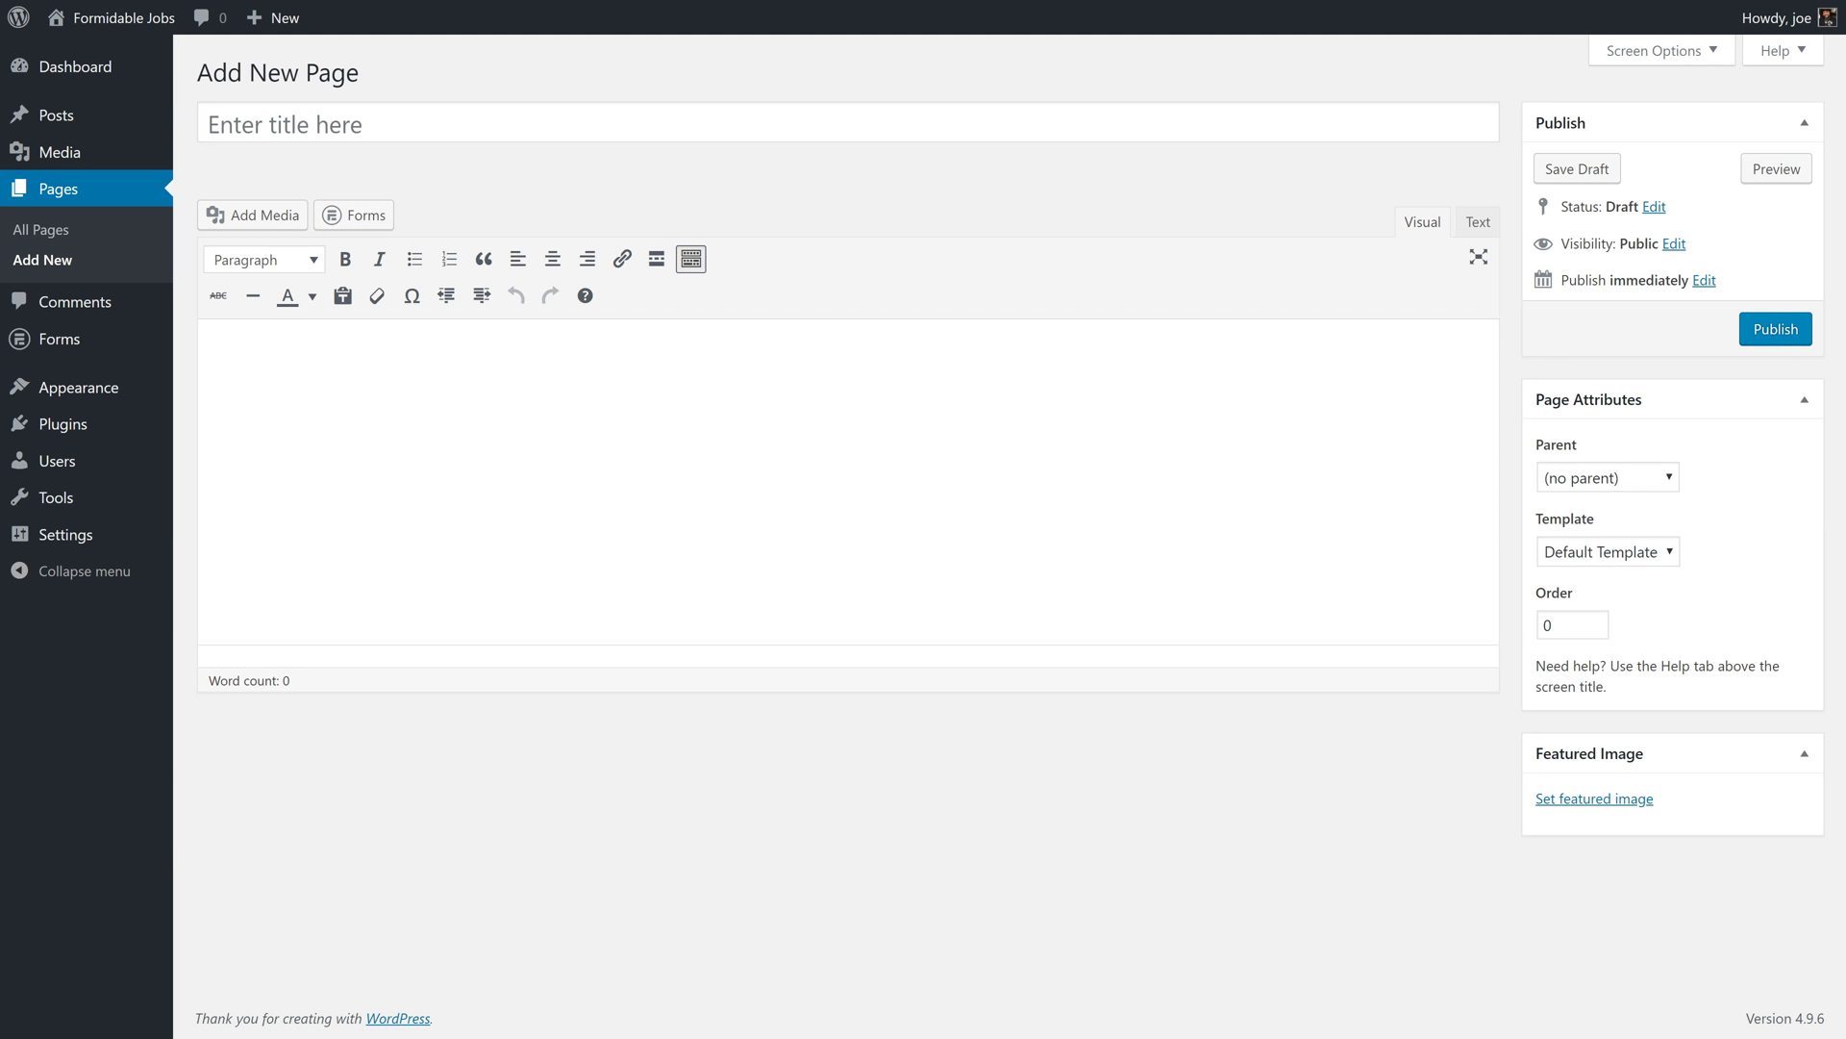
pyautogui.write('Favo')
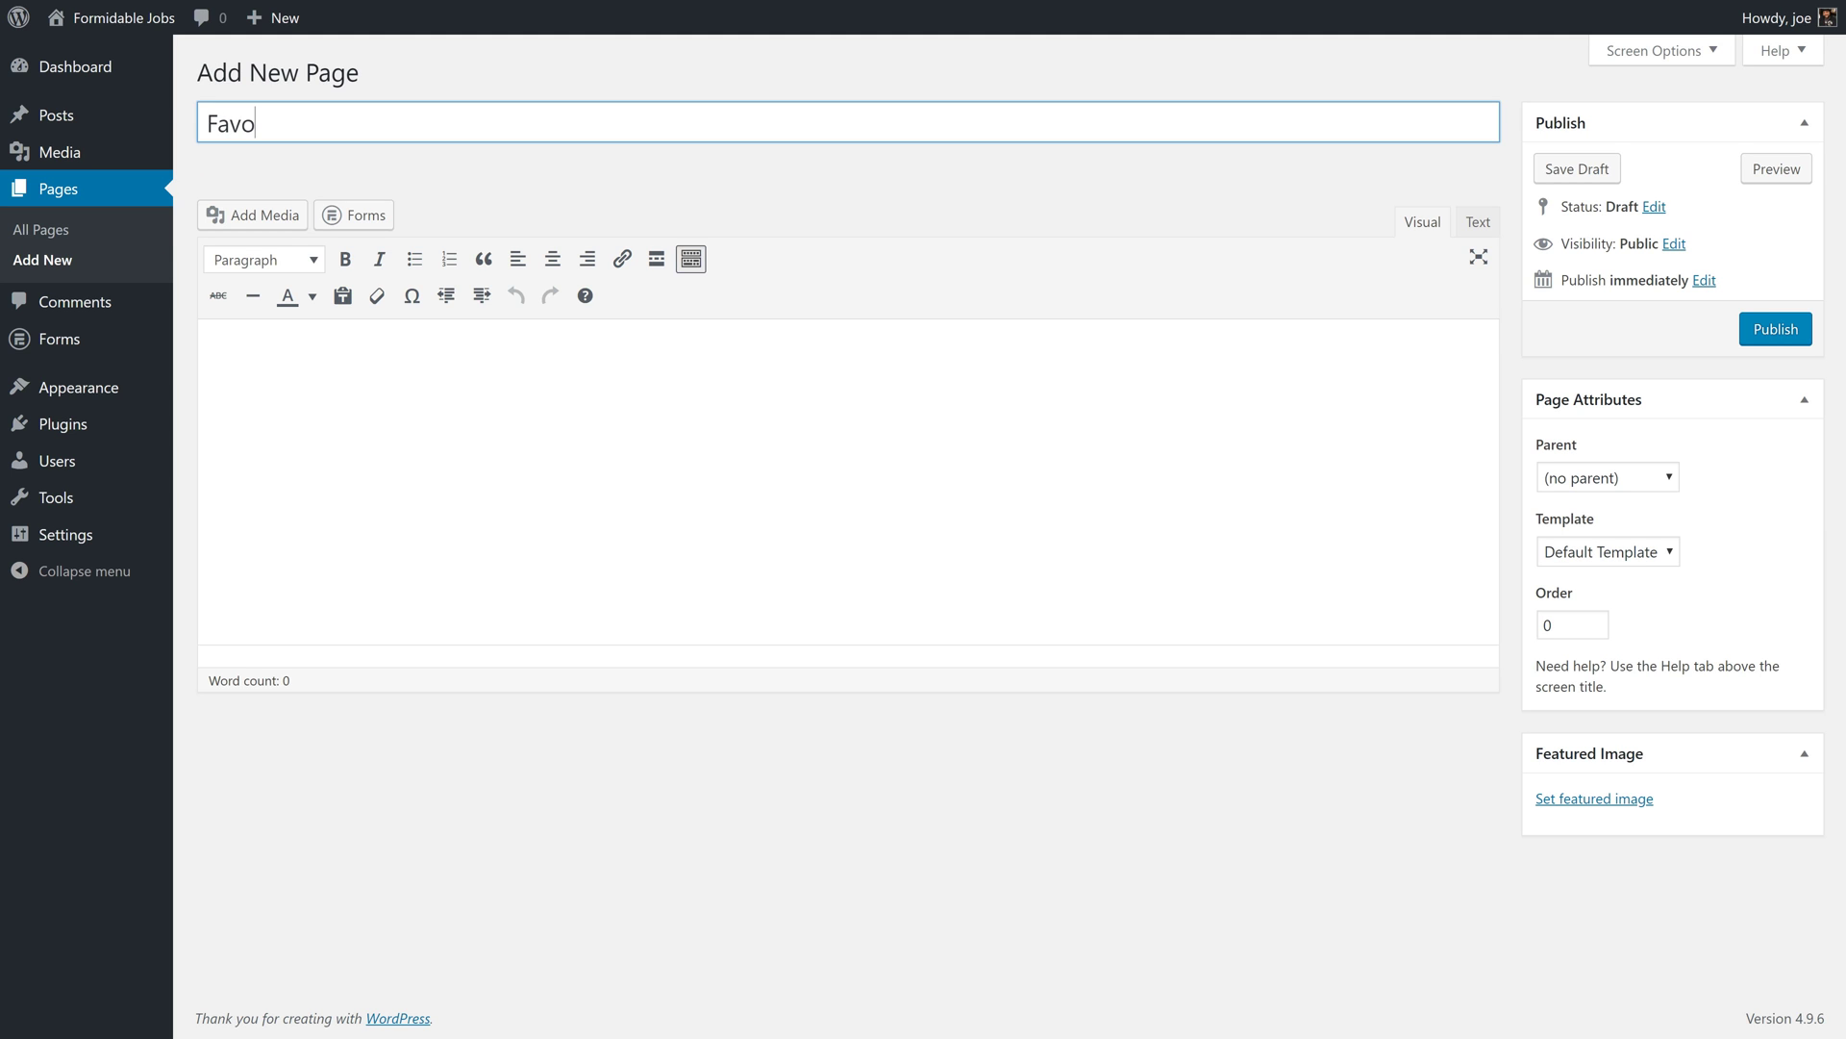
pyautogui.write('rites')
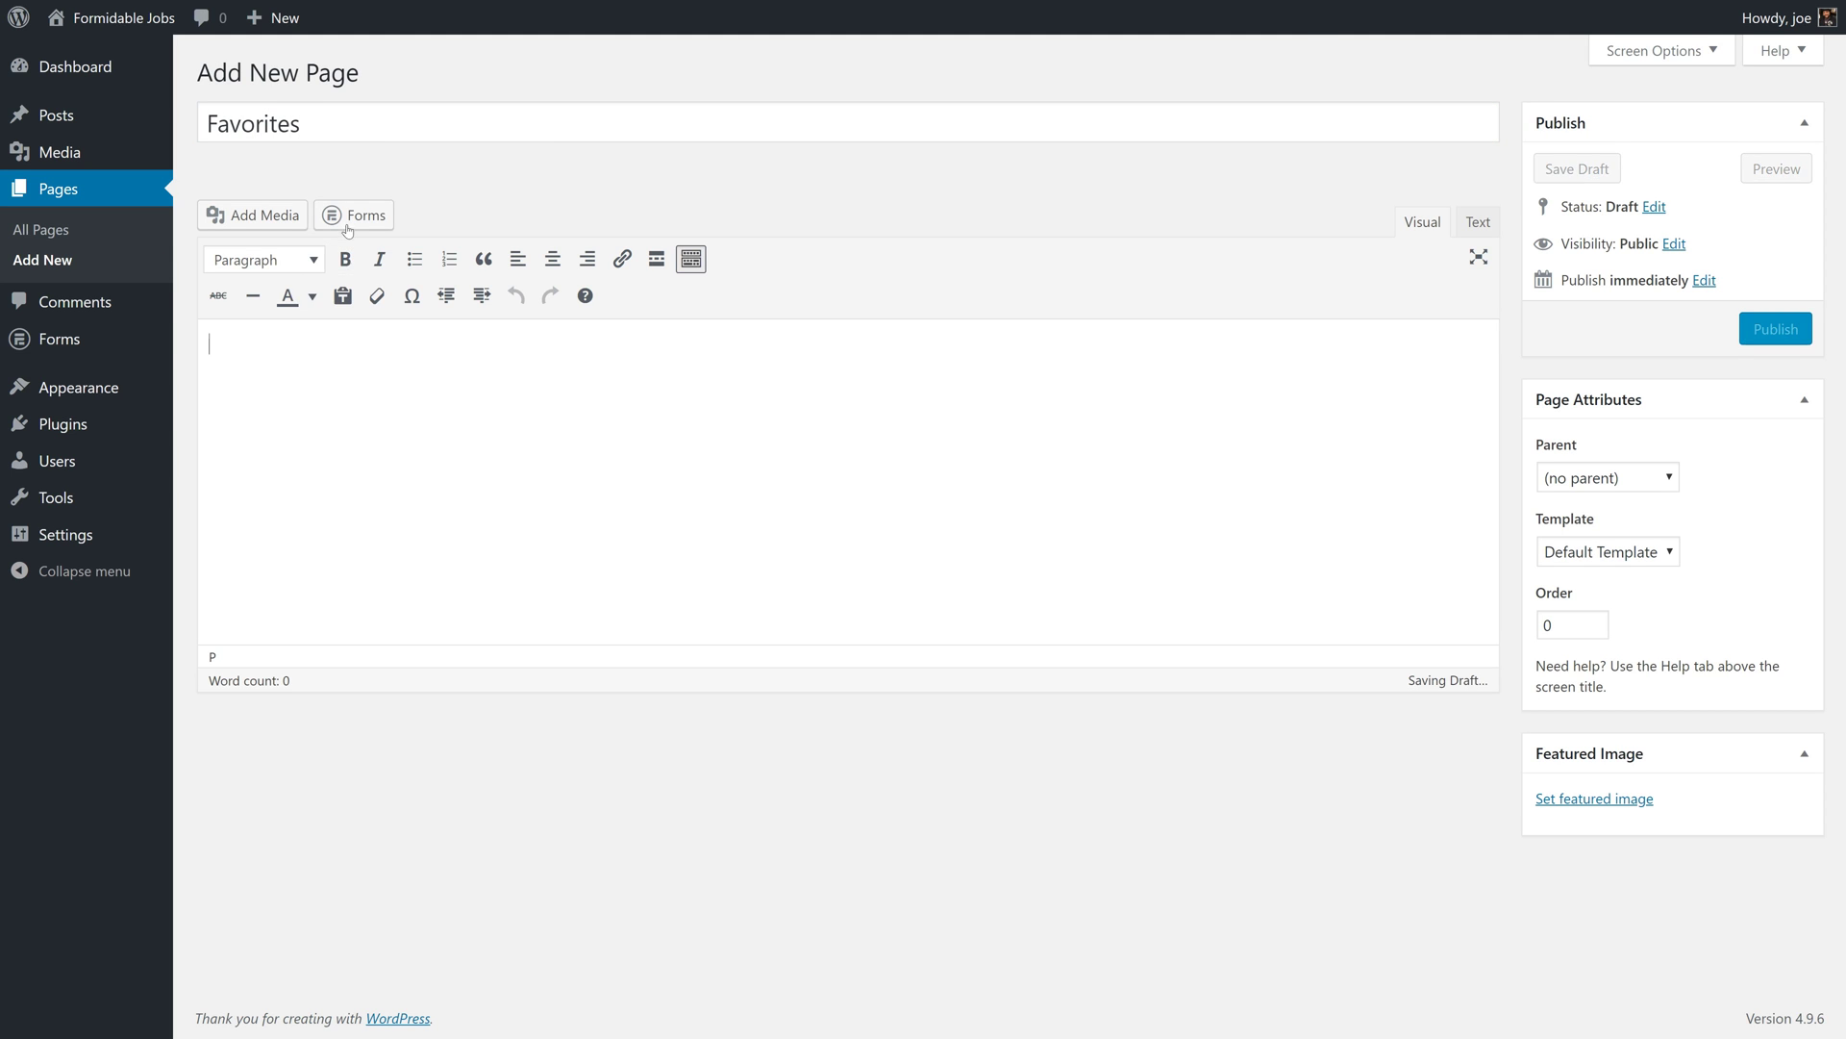
# Step: Insert the Favorites view shortcode into the page and publish it
pyautogui.click(354, 216)
pyautogui.click(199, 123)
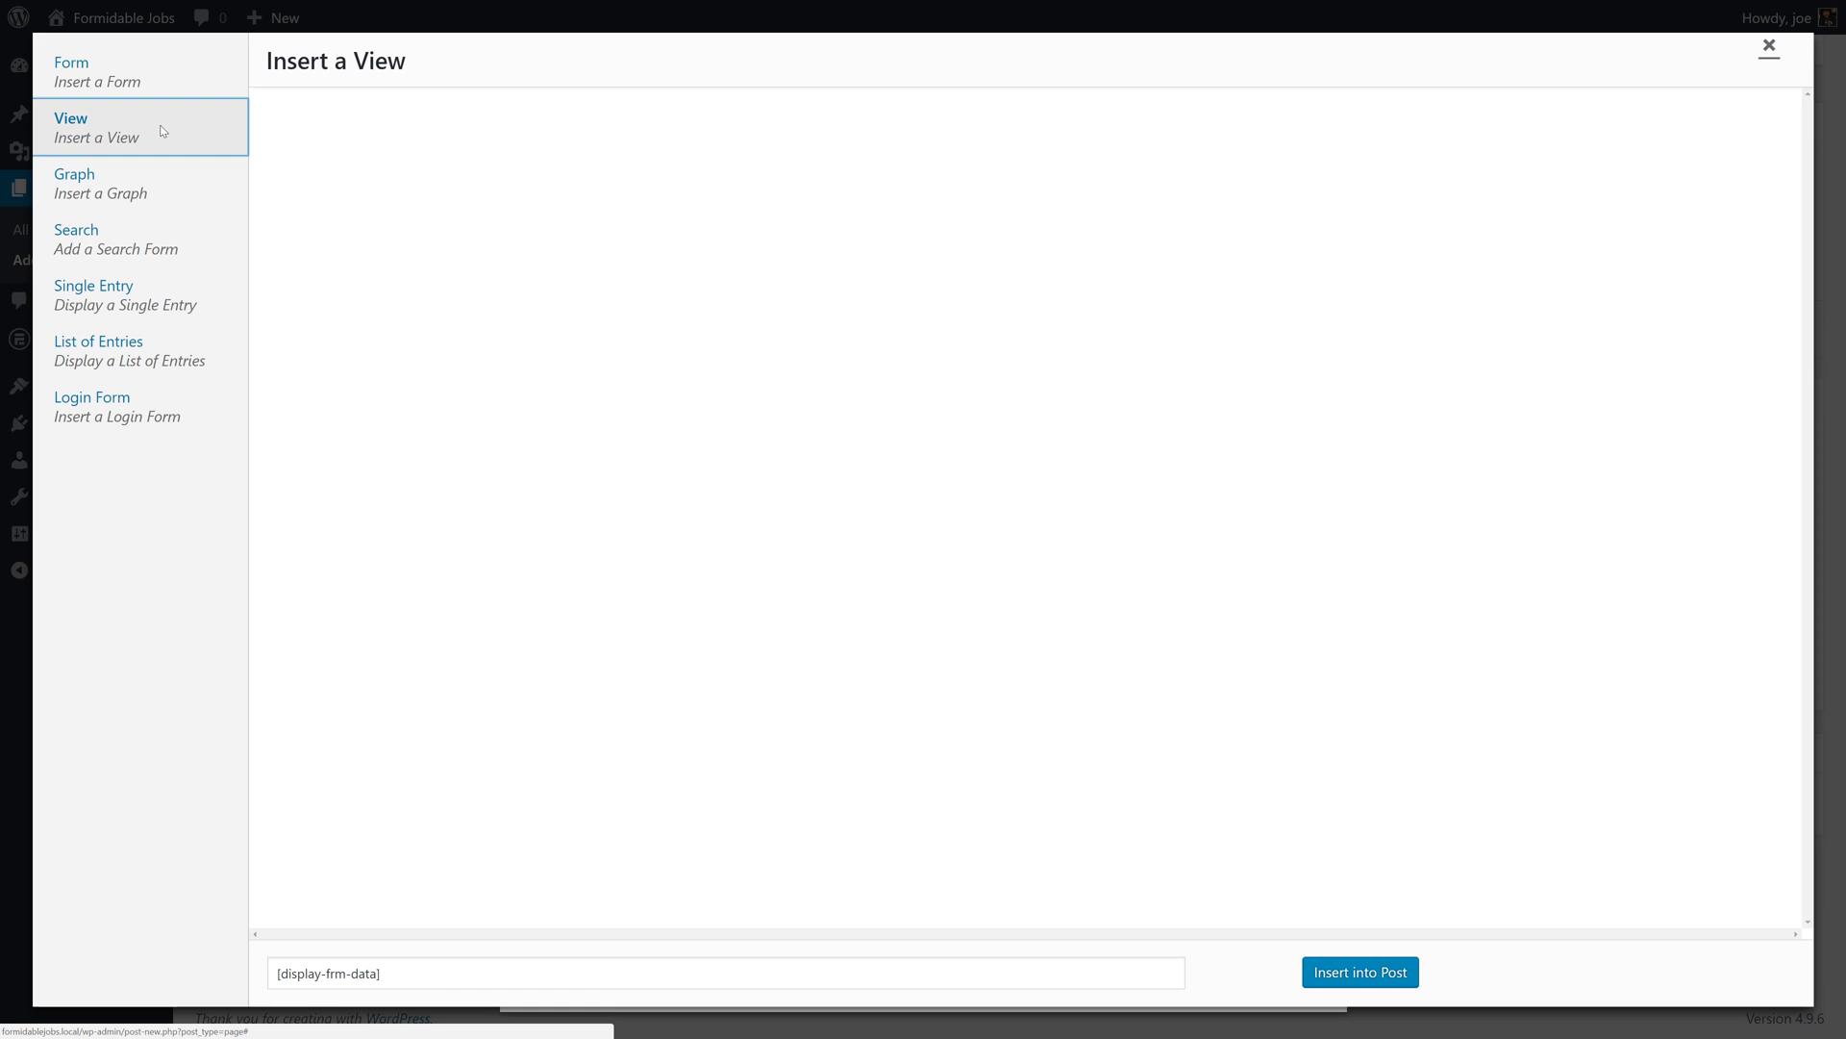
pyautogui.click(512, 125)
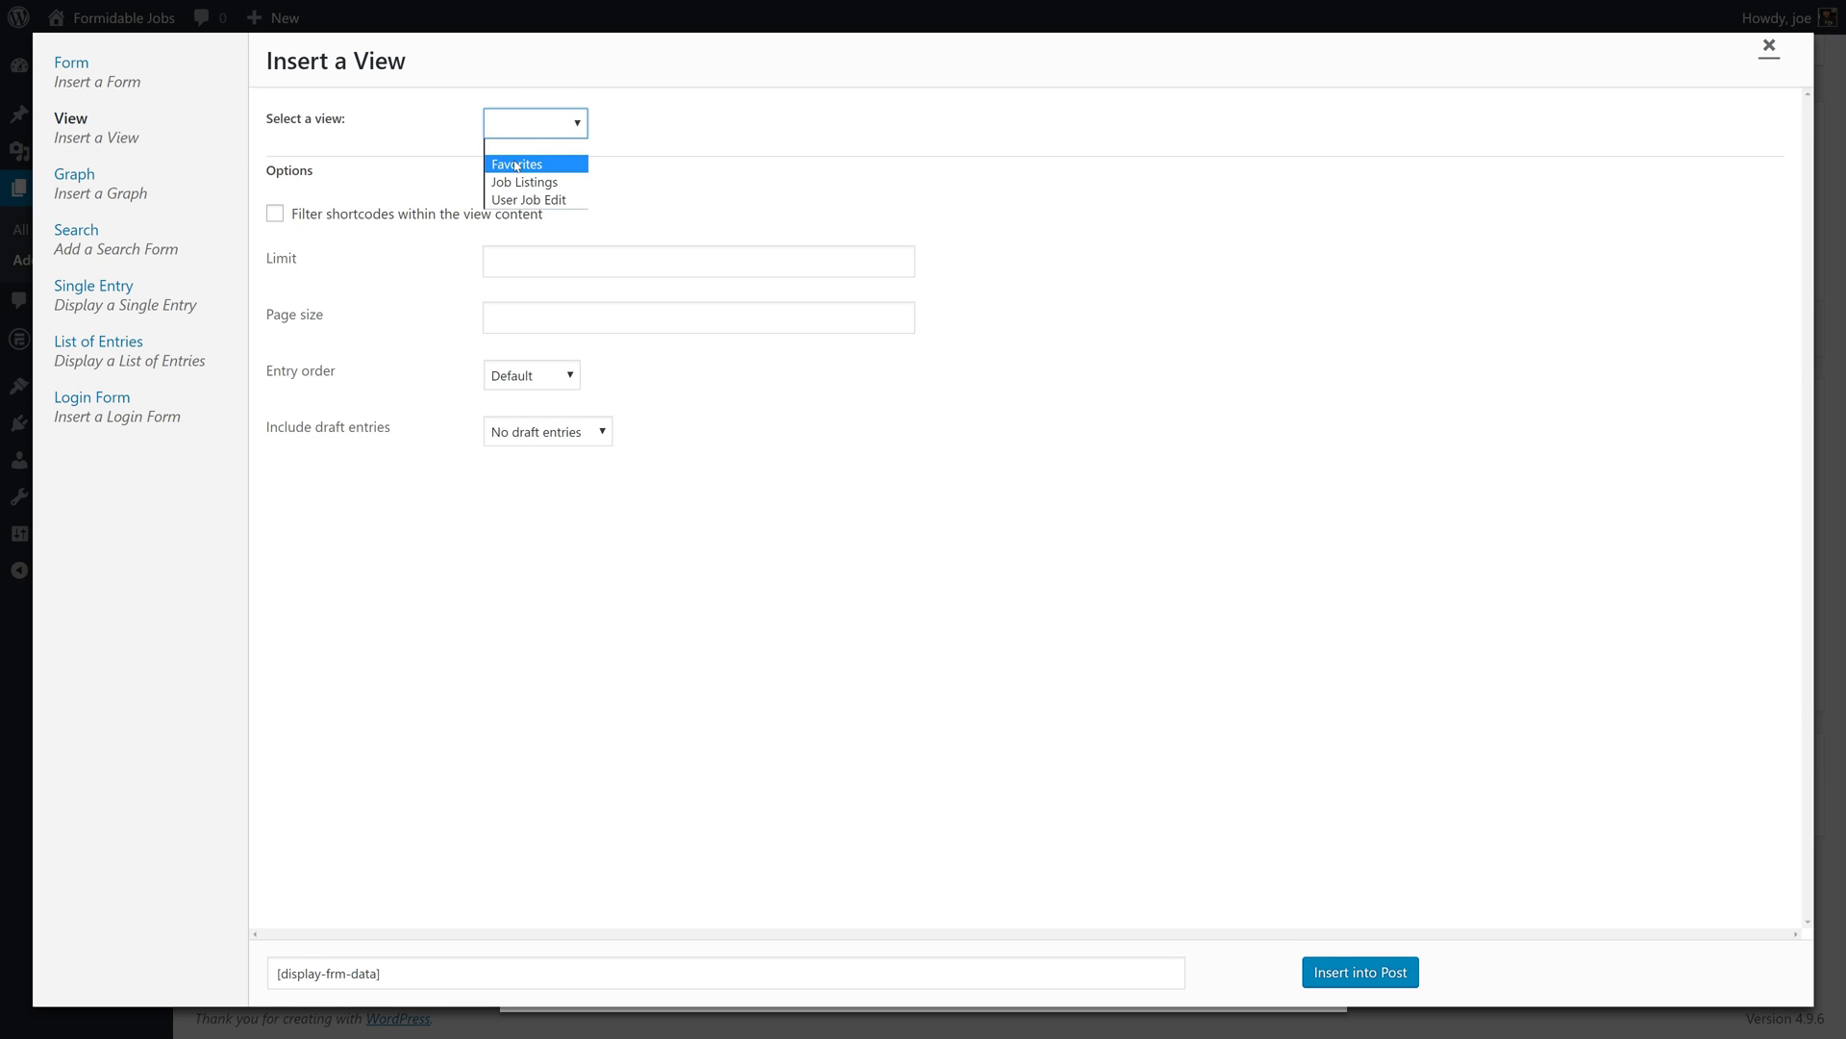
pyautogui.click(516, 164)
pyautogui.click(1328, 973)
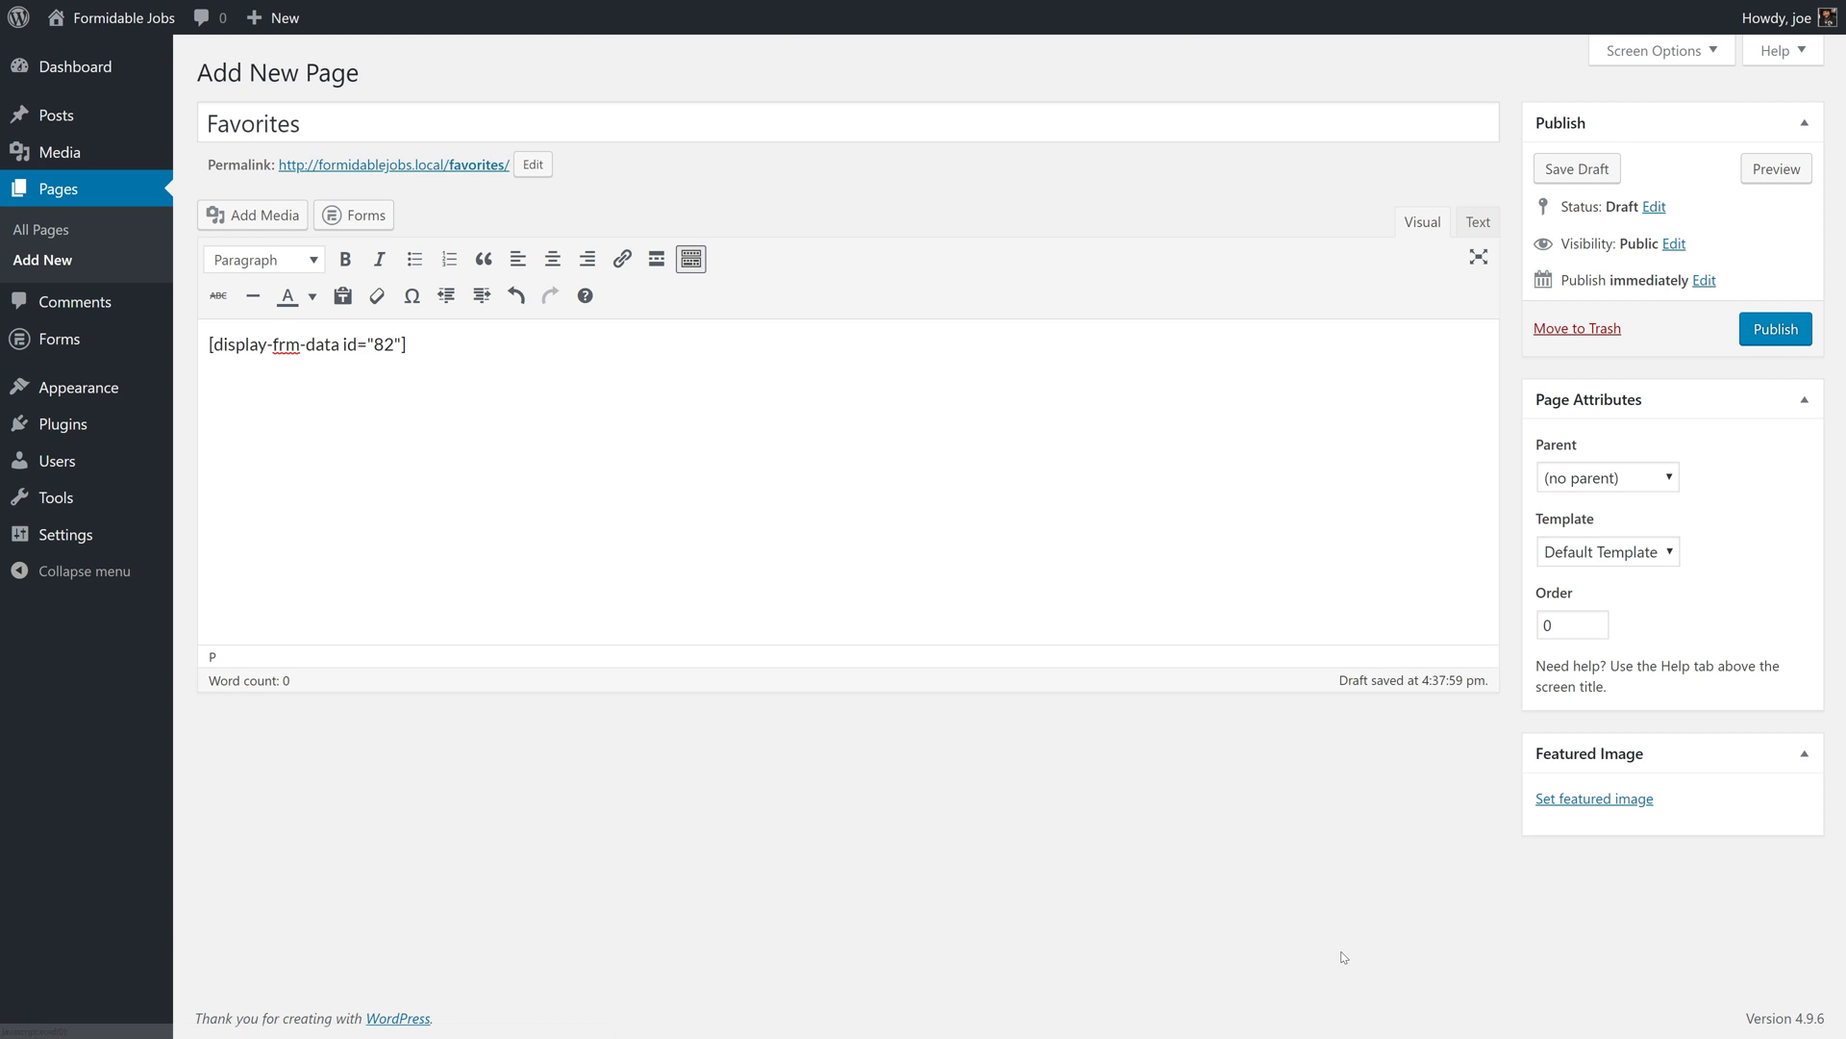
pyautogui.click(1776, 328)
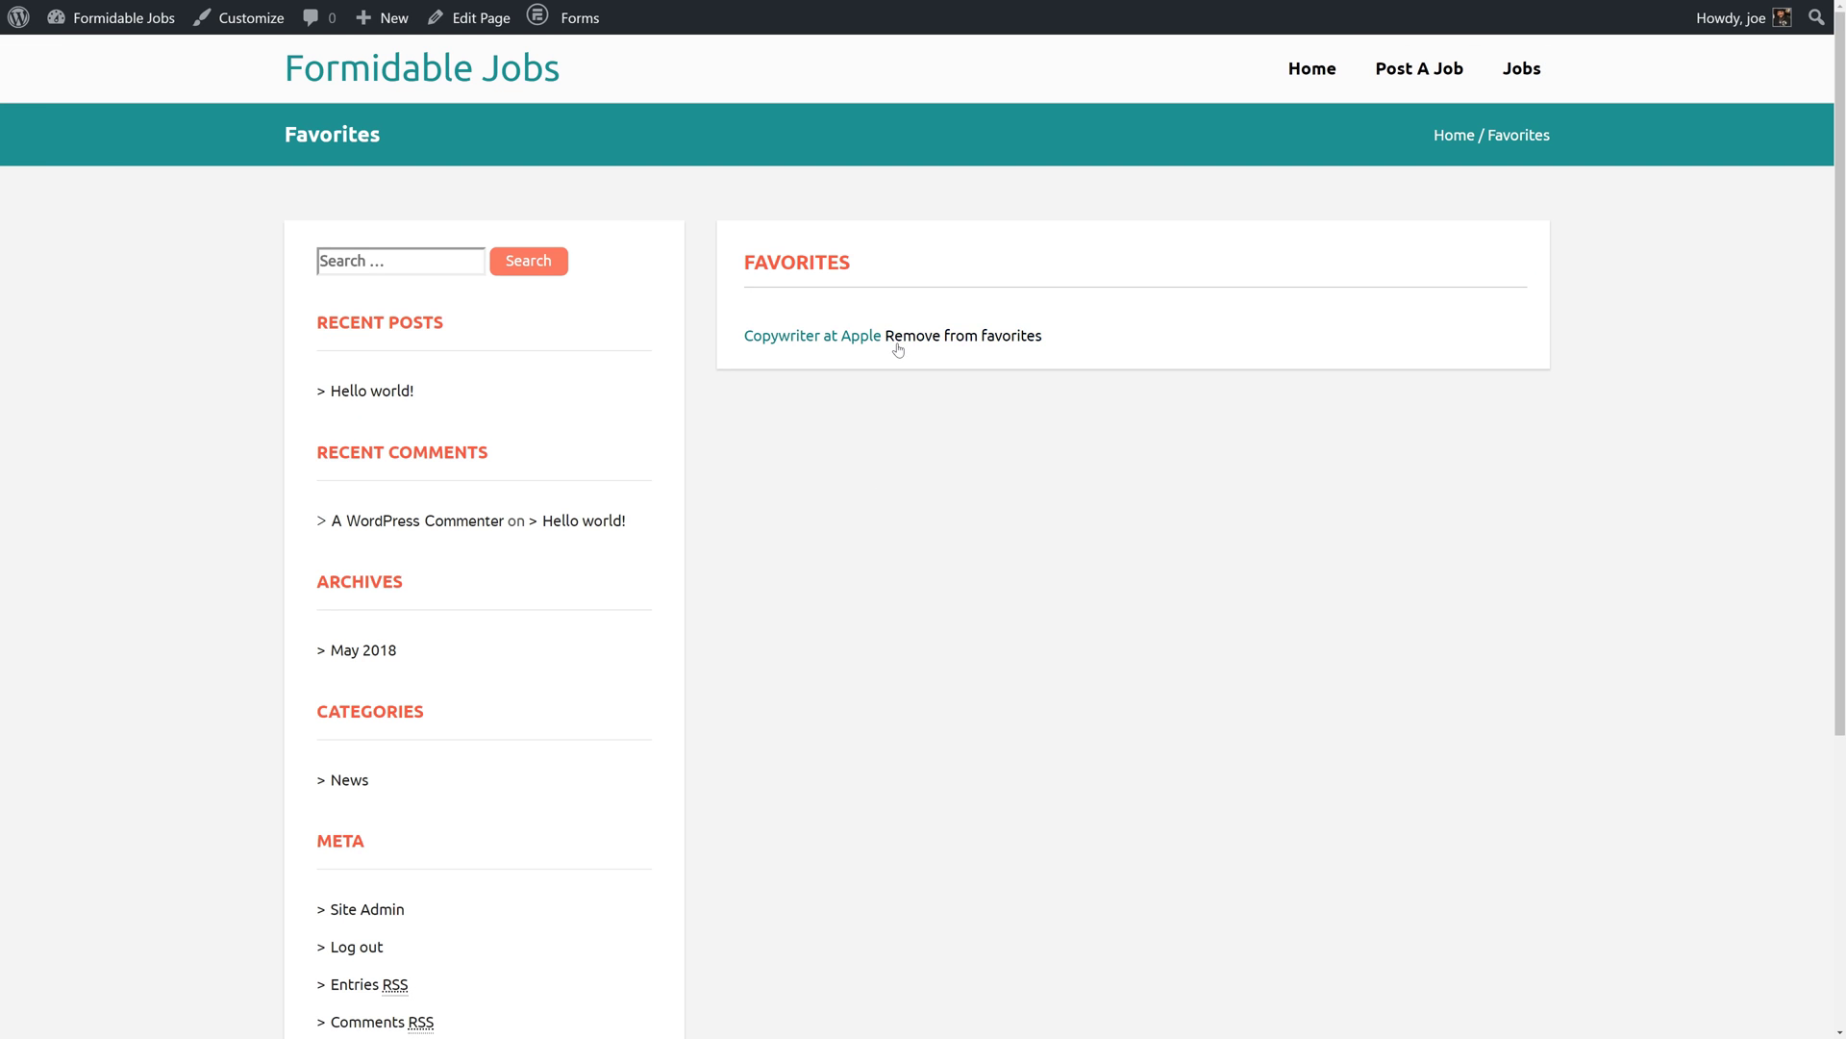
# Step: Remove Copywriter at Apple from the Favorites page, confirm, then go to Jobs
pyautogui.click(817, 338)
pyautogui.click(946, 341)
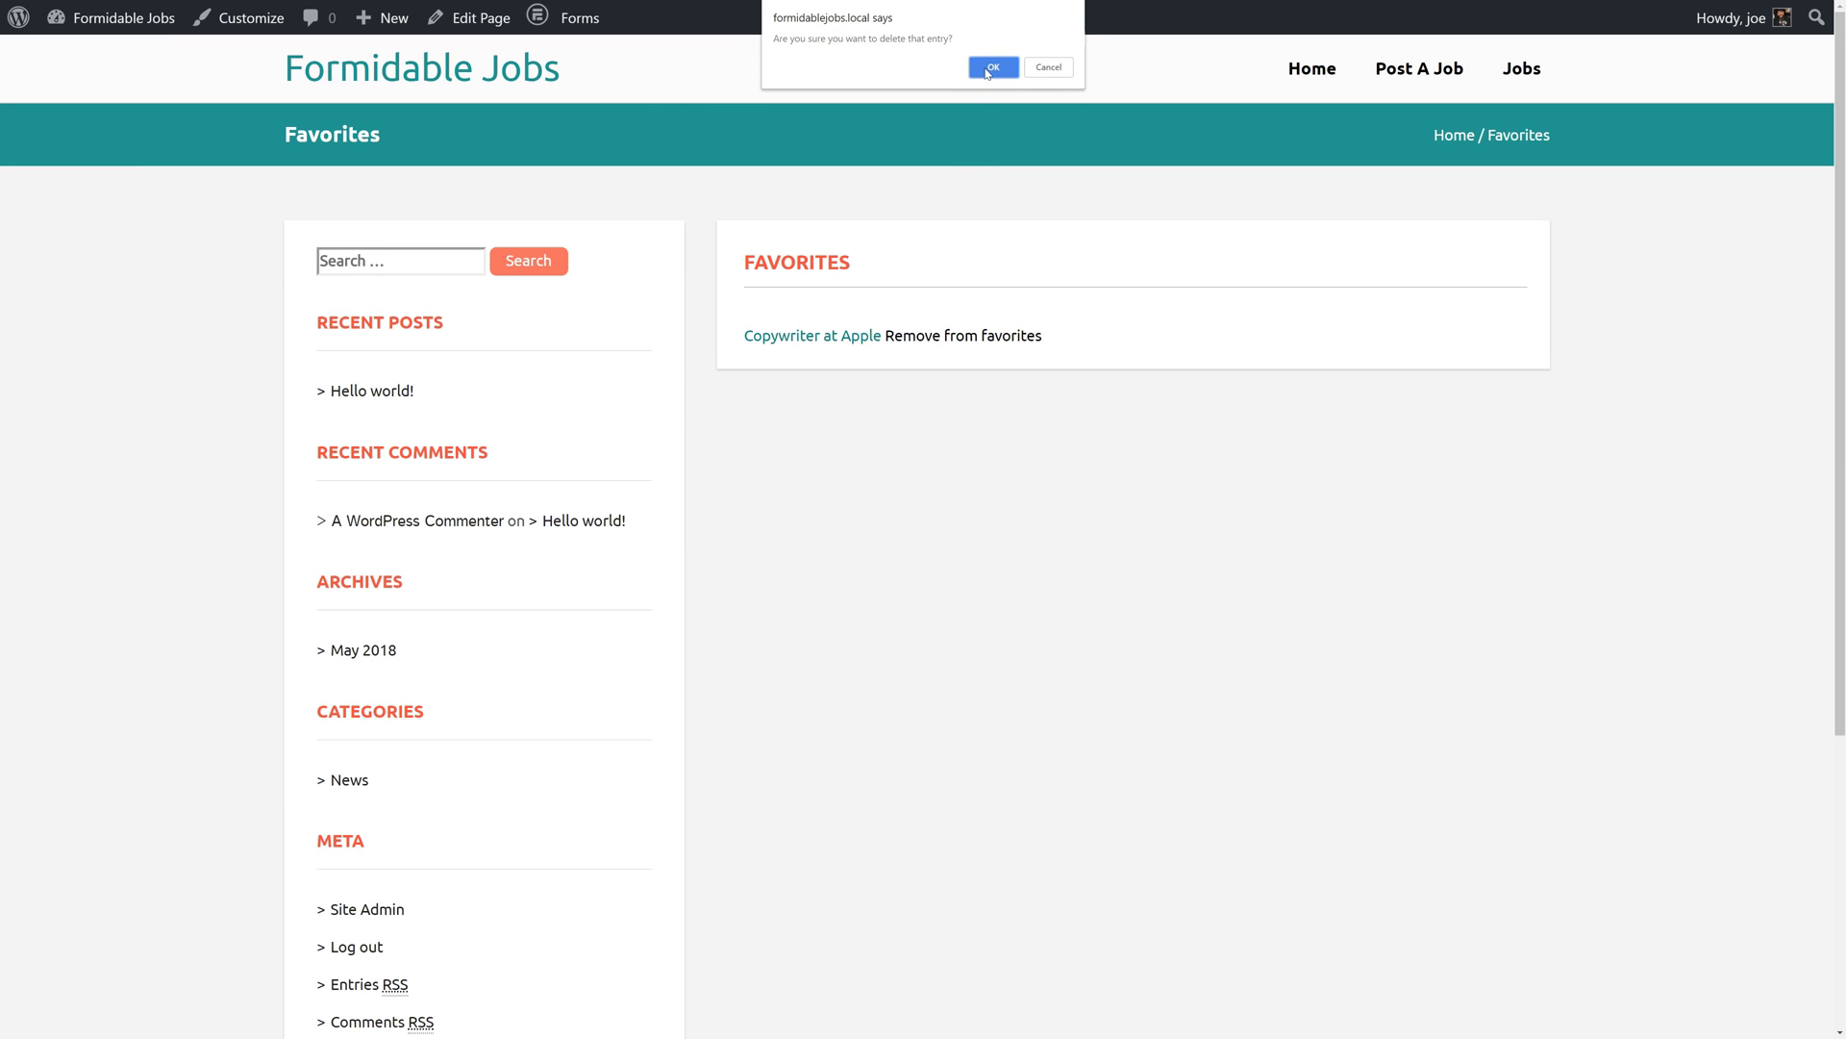
pyautogui.click(987, 74)
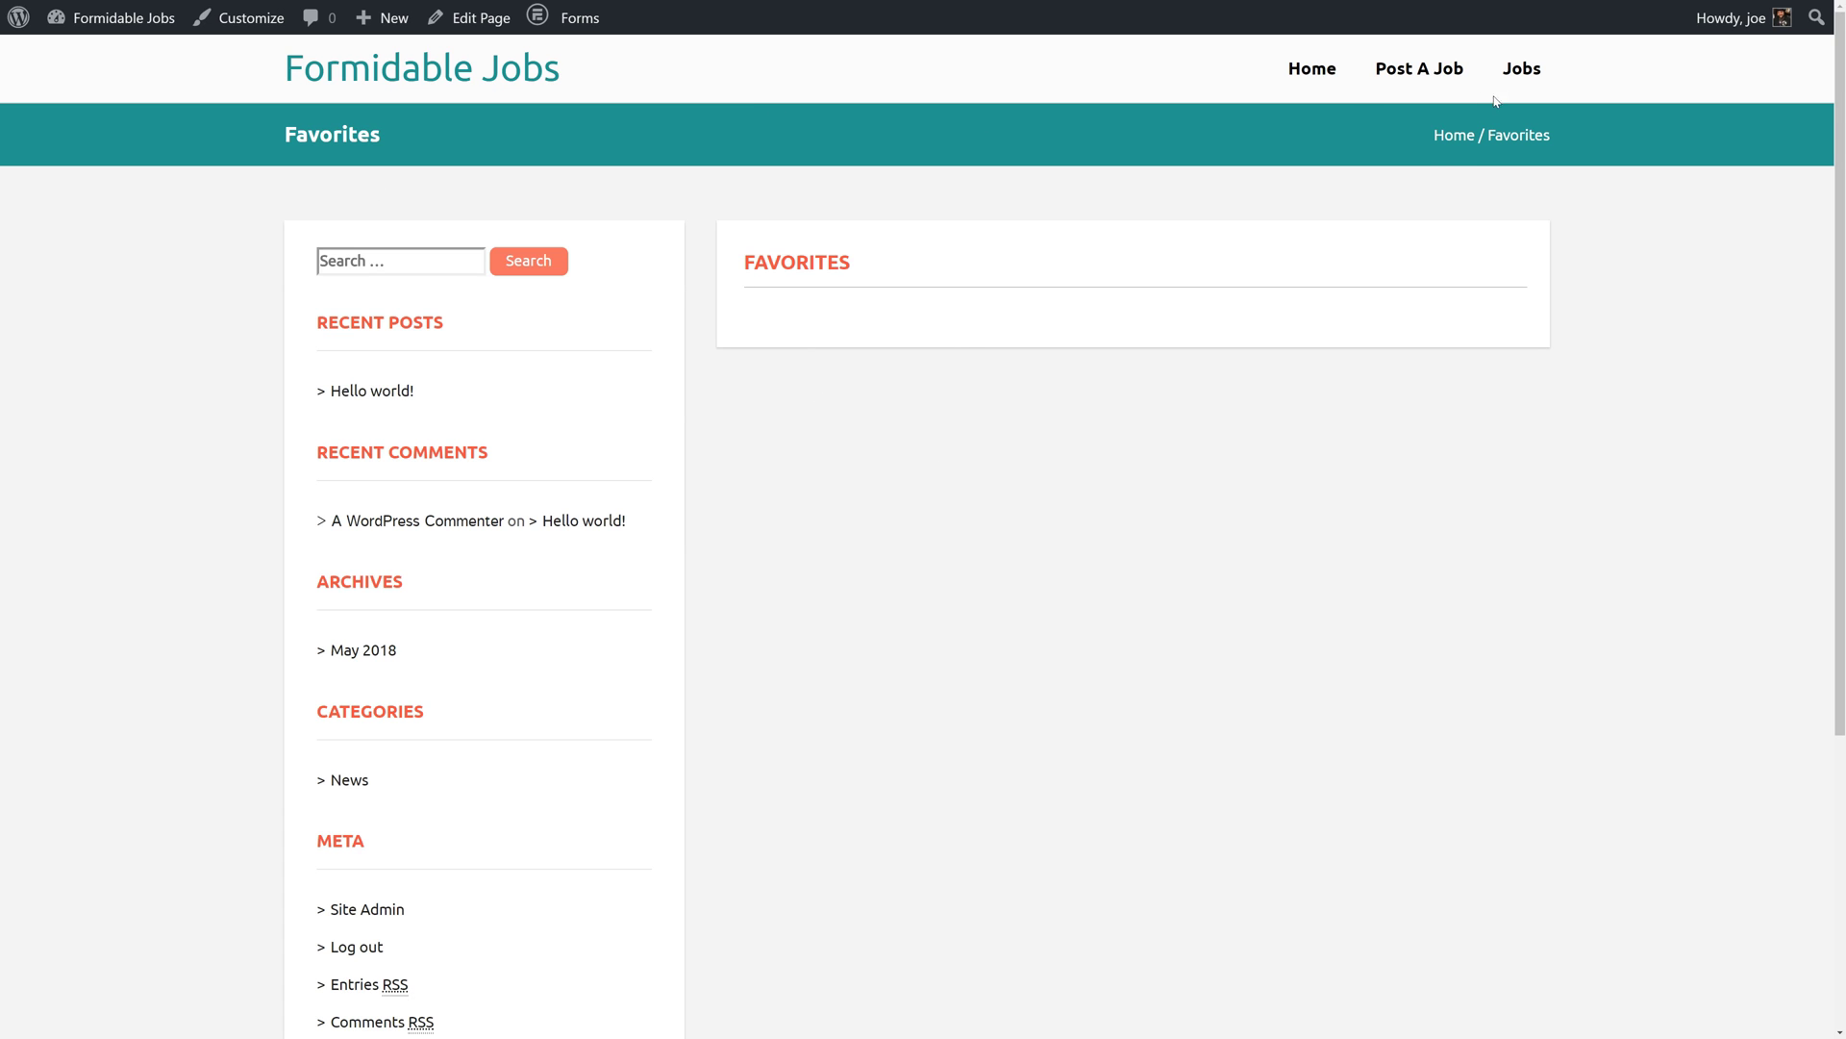
pyautogui.click(1520, 69)
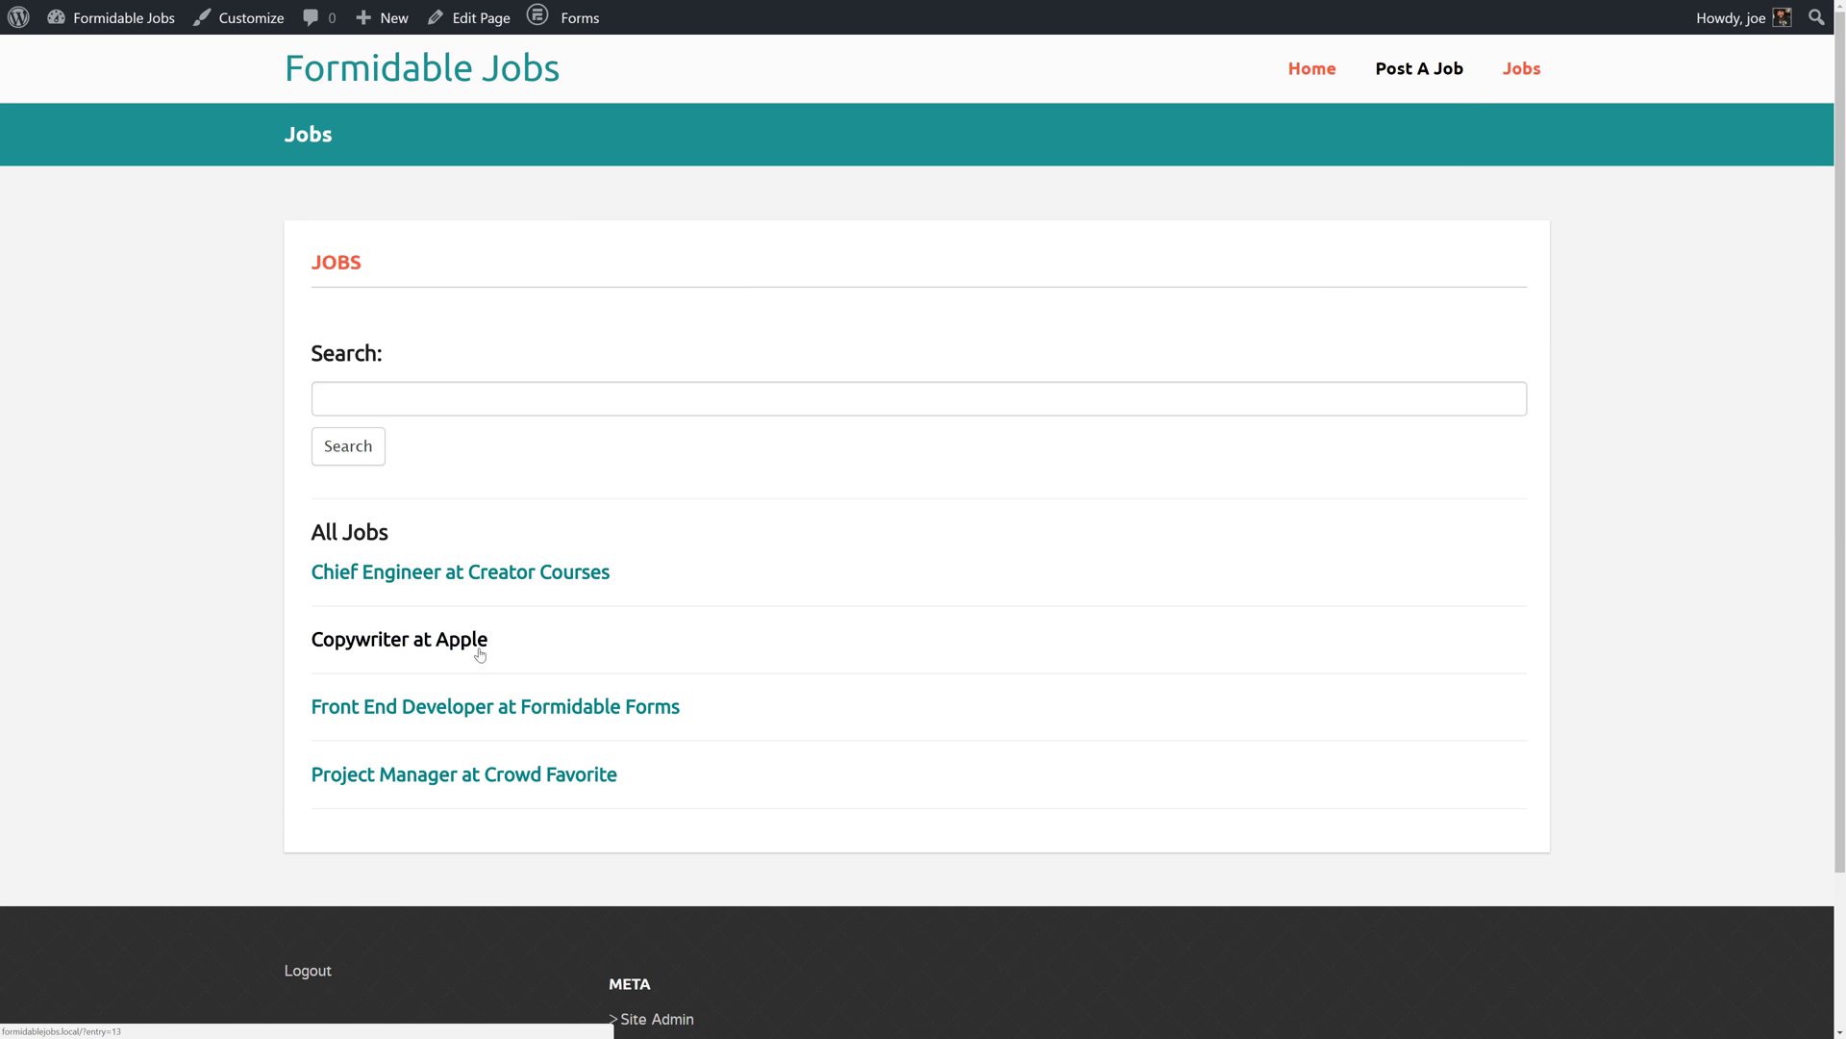
# Step: Add the Front End Developer at Formidable Forms job to favorites from its details page
pyautogui.click(448, 708)
pyautogui.scroll(-5, 631, 673)
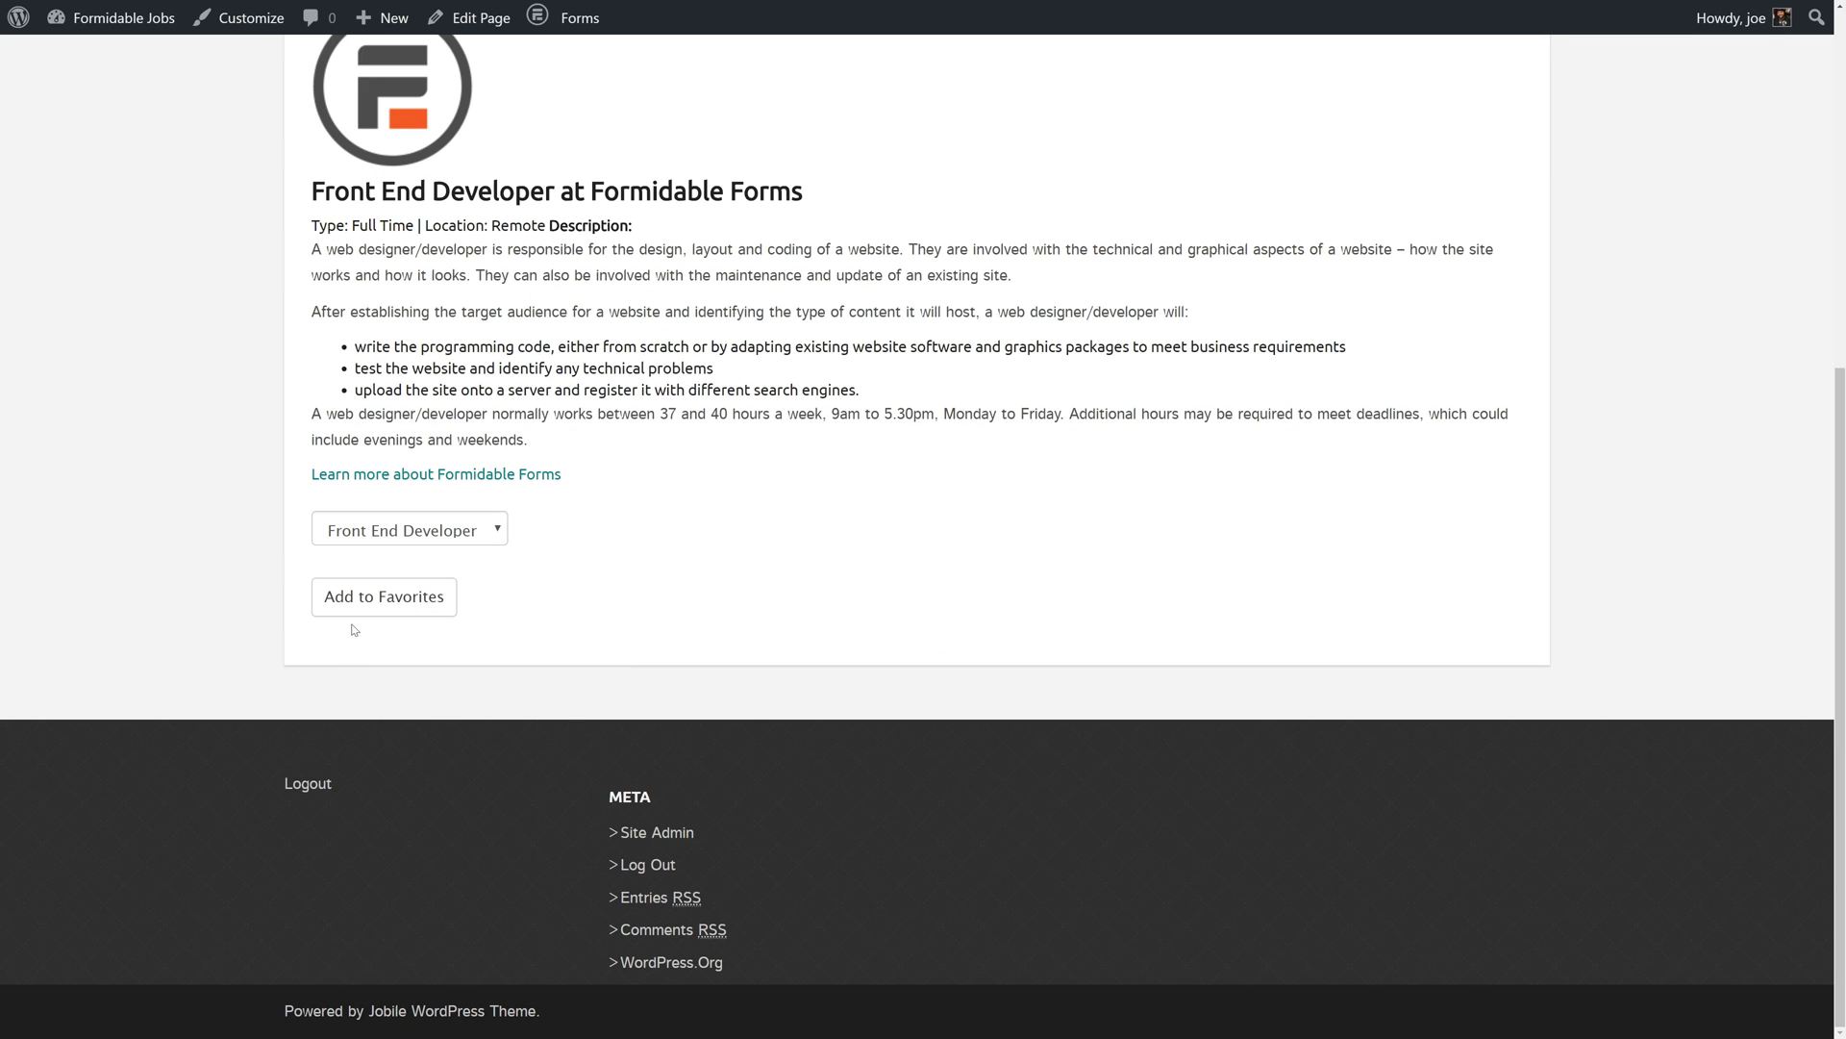
pyautogui.click(369, 597)
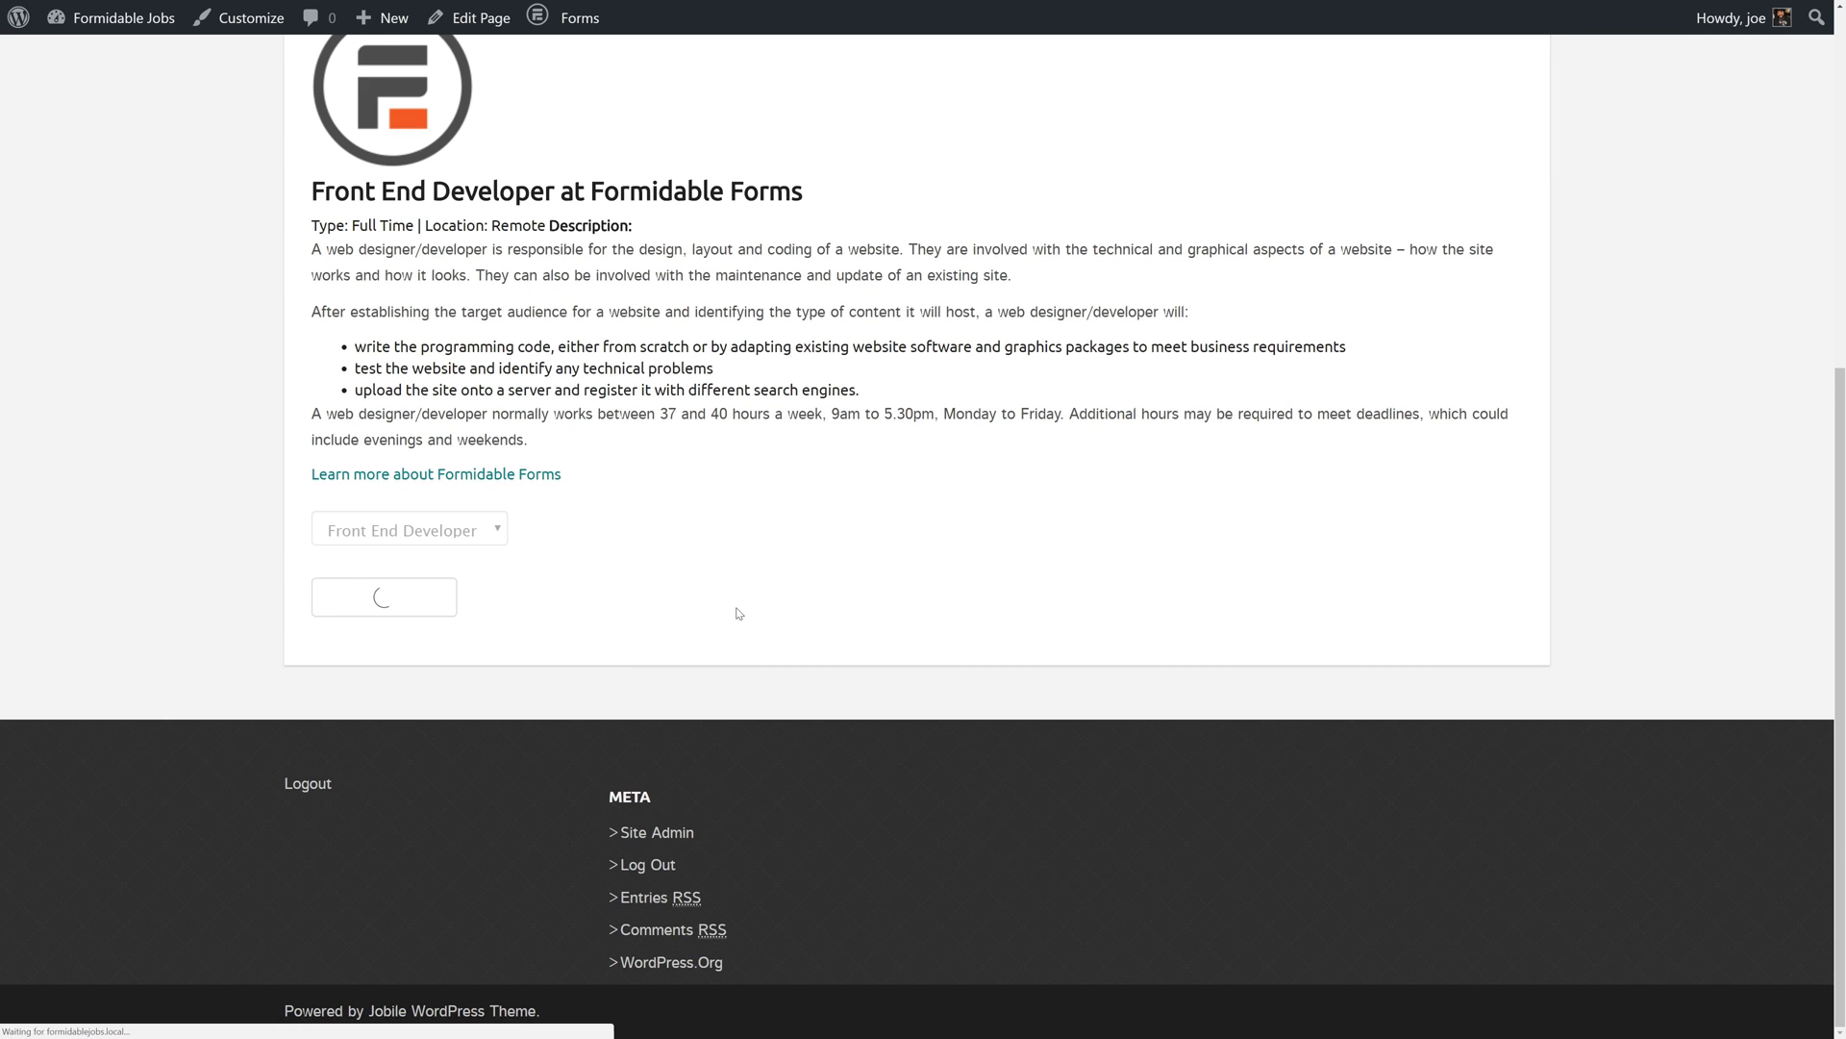